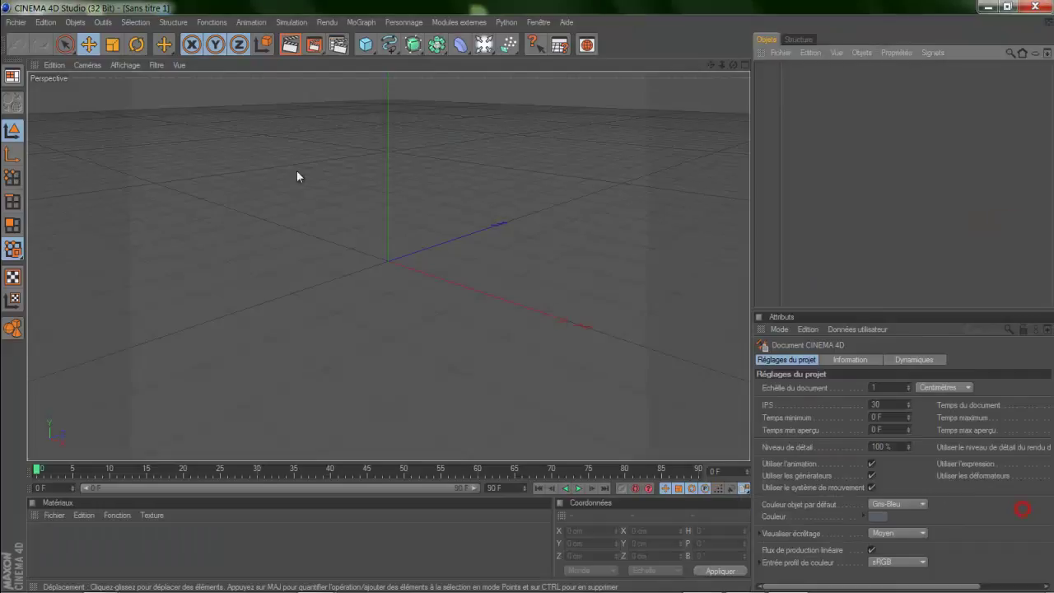
Step: Add a MoGraph text object reading "Carbure59" and set its depth to 53
{"action": "left_click", "coordinate": [362, 22]}
{"action": "left_click", "coordinate": [376, 165]}
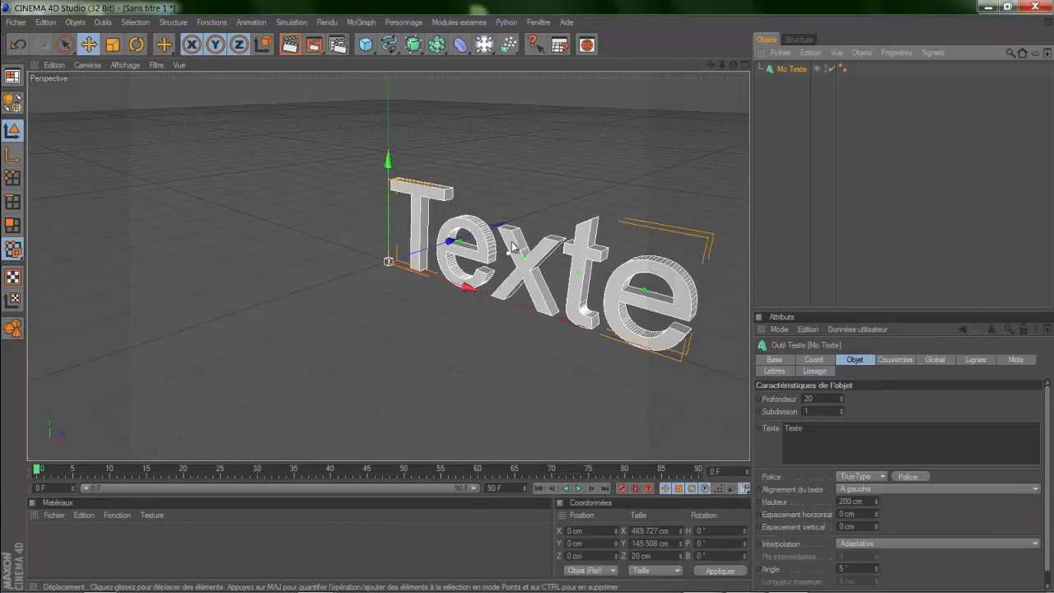
{"action": "left_click", "coordinate": [896, 447]}
{"action": "key", "text": "BackSpace"}
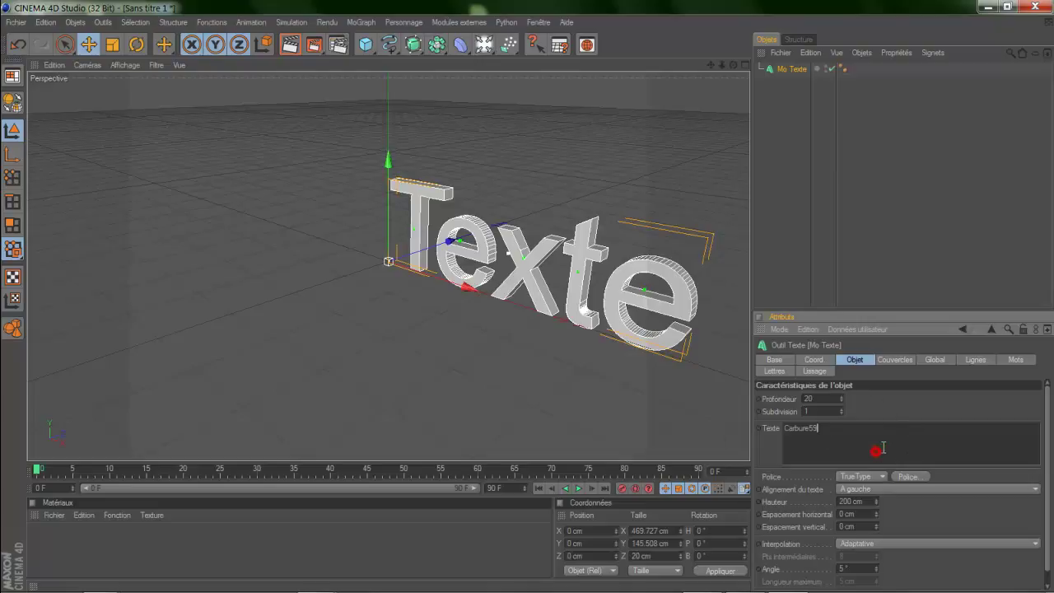
{"action": "left_click", "coordinate": [865, 402]}
{"action": "left_click_drag", "start_coordinate": [842, 397], "coordinate": [841, 397]}
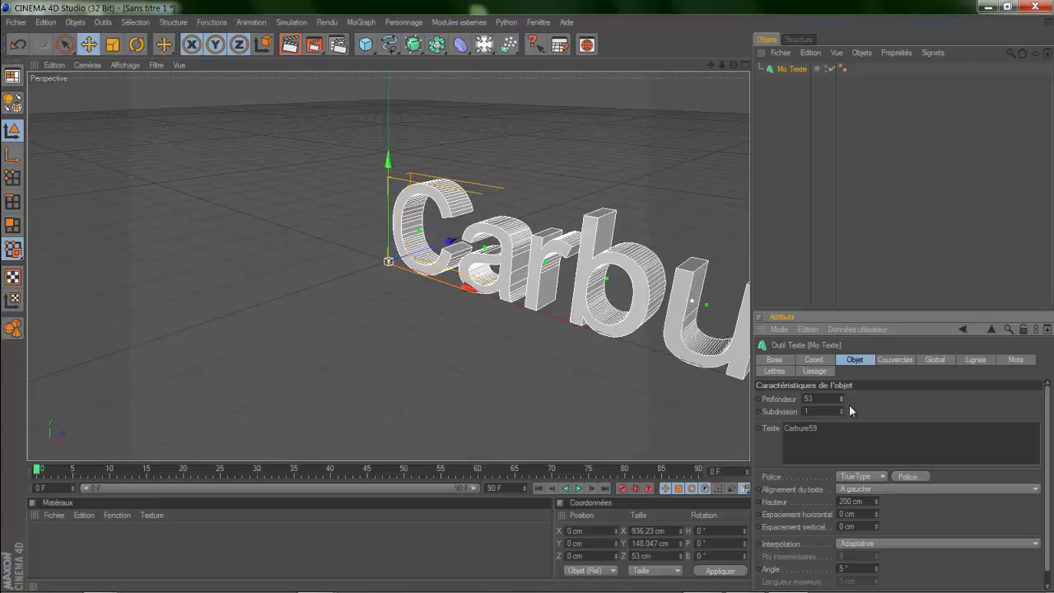
Step: Change the text's font to Russian in the Gras style
{"action": "left_click", "coordinate": [908, 476]}
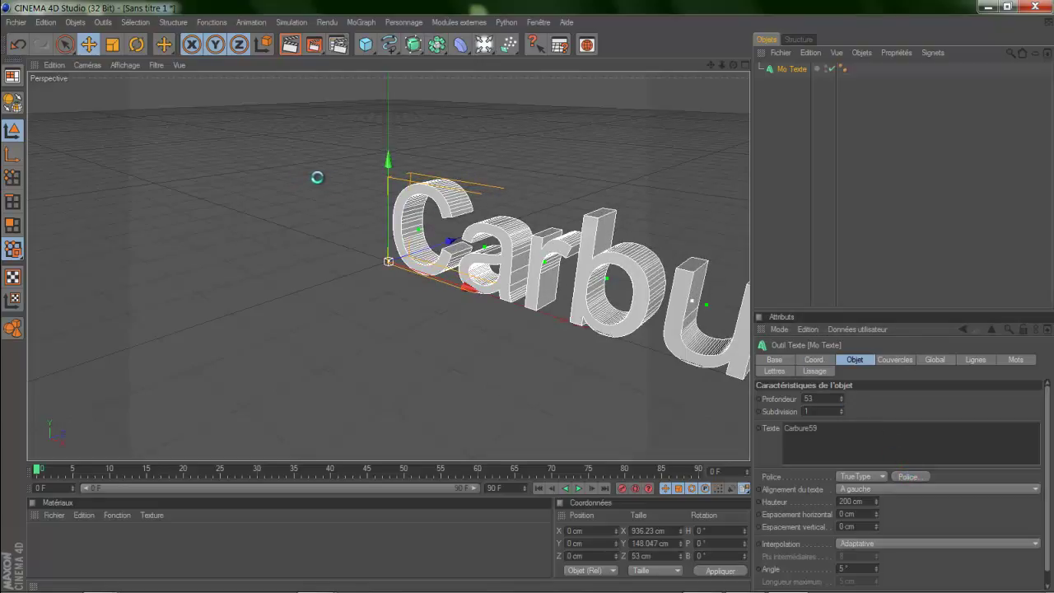
{"action": "left_click", "coordinate": [132, 177]}
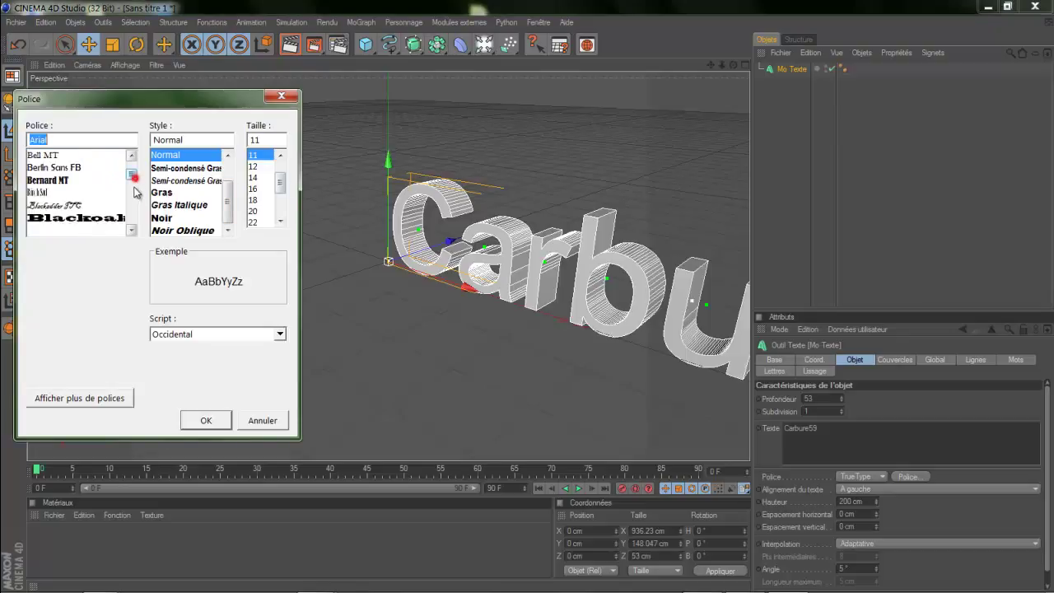
{"action": "left_click_drag", "start_coordinate": [136, 189], "coordinate": [135, 233]}
{"action": "left_click", "coordinate": [44, 180]}
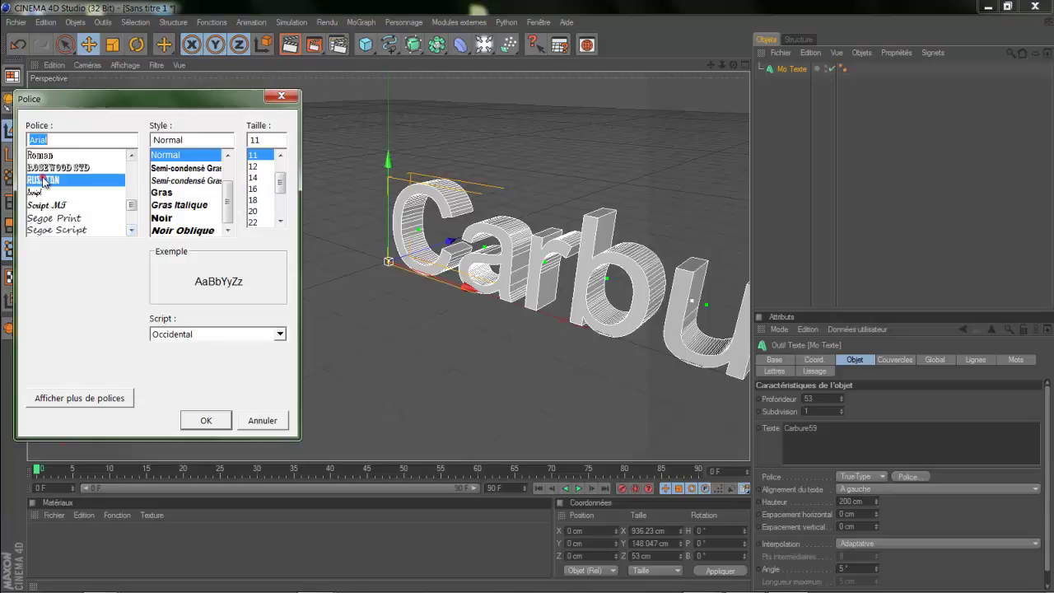
{"action": "left_click", "coordinate": [183, 181]}
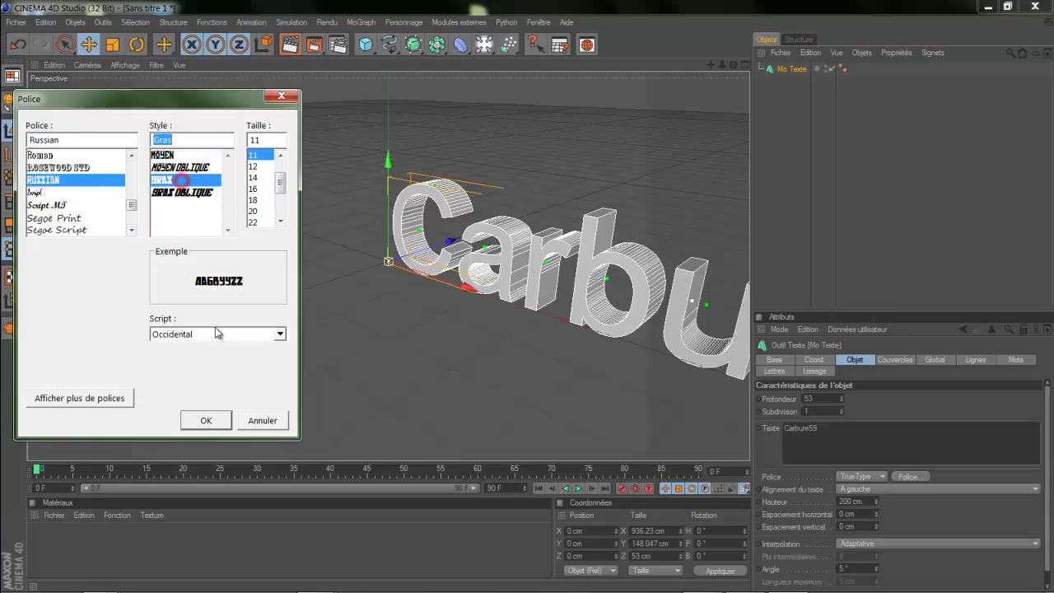
{"action": "left_click", "coordinate": [206, 421]}
Step: Move the text to about X -170 cm, Y 64 cm, Z -157 cm and frame the whole word from the front
{"action": "left_click_drag", "start_coordinate": [248, 401], "coordinate": [262, 382], "text": "alt"}
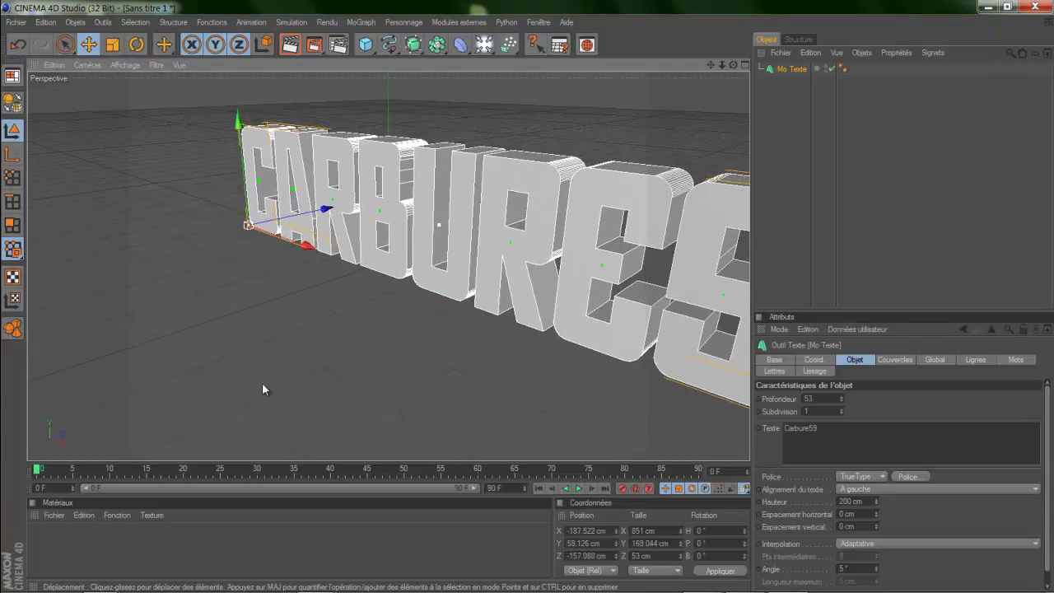
{"action": "left_click_drag", "start_coordinate": [740, 123], "coordinate": [527, 307], "text": "alt"}
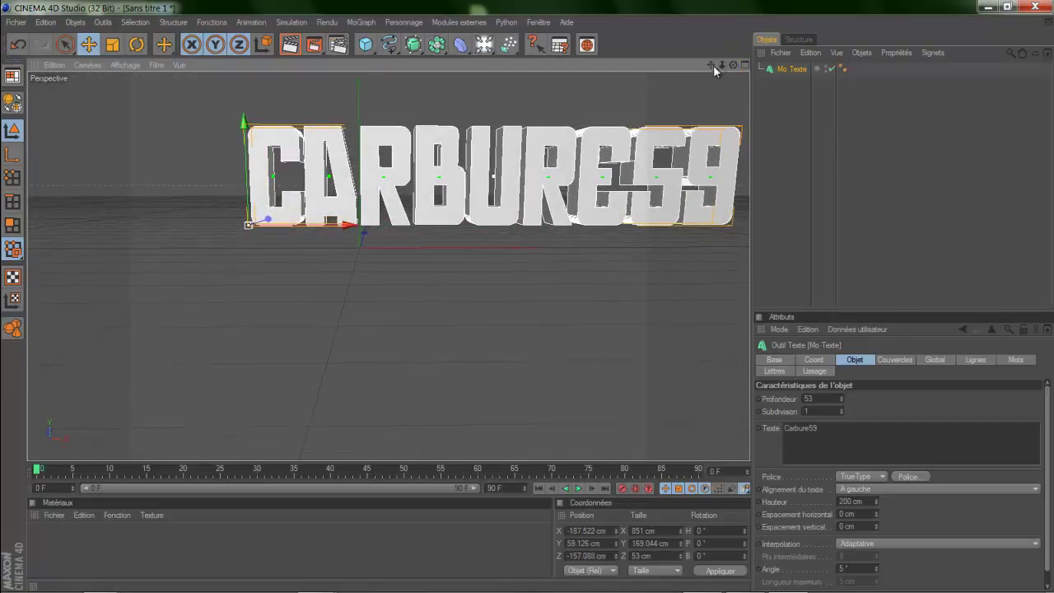
{"action": "mouse_move", "coordinate": [710, 65]}
{"action": "left_mouse_down"}
{"action": "mouse_move", "coordinate": [516, 304]}
{"action": "mouse_move", "coordinate": [528, 299]}
{"action": "left_mouse_up"}
{"action": "left_click_drag", "start_coordinate": [723, 65], "coordinate": [528, 295]}
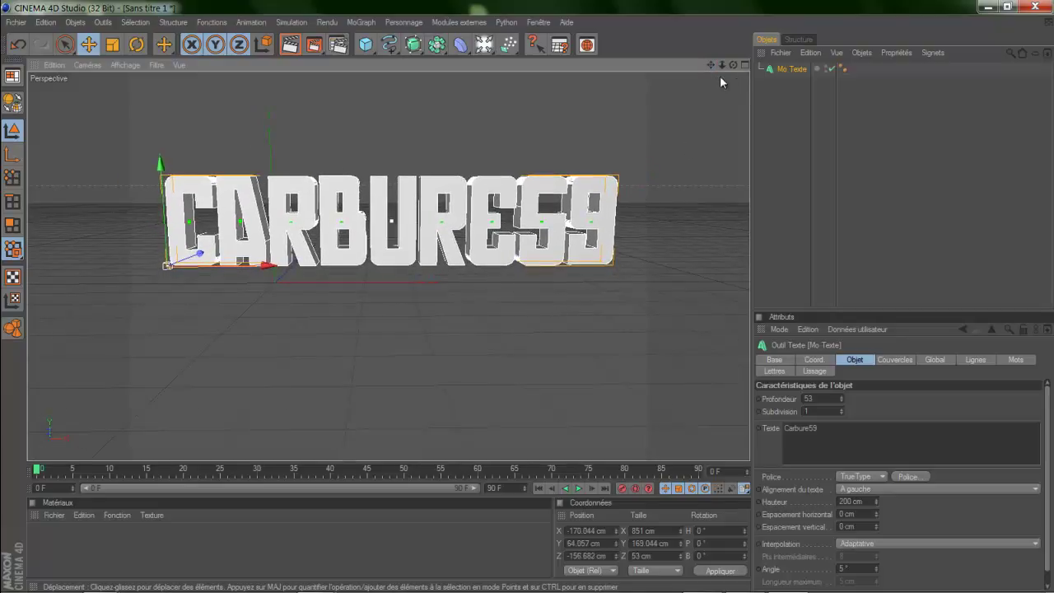
{"action": "left_click_drag", "start_coordinate": [733, 65], "coordinate": [529, 297]}
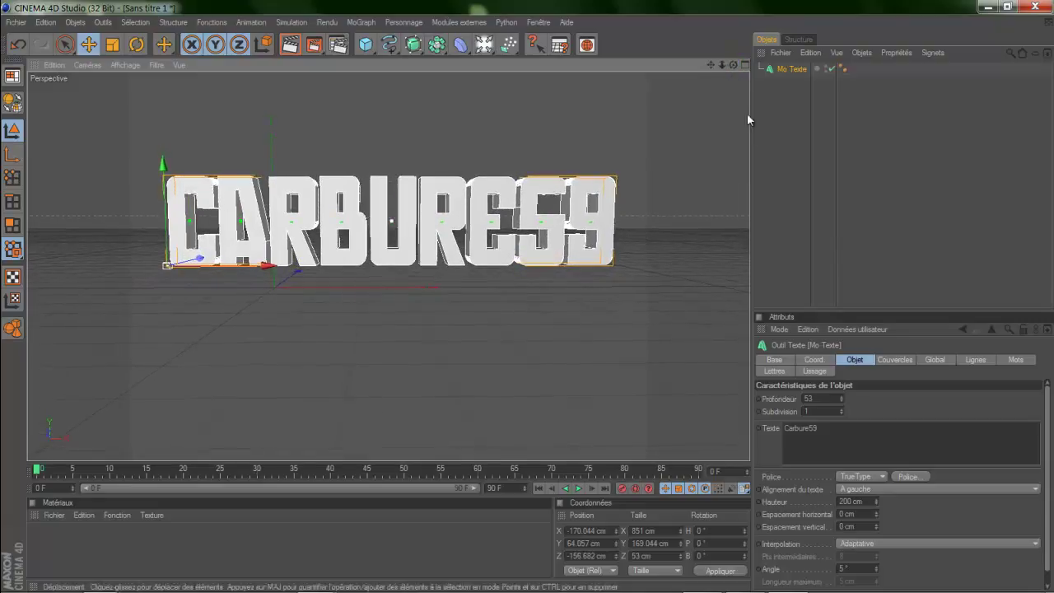
Step: Set the text's start cap to Couvercle et biseau with a radius of 9 cm
{"action": "left_click", "coordinate": [895, 360]}
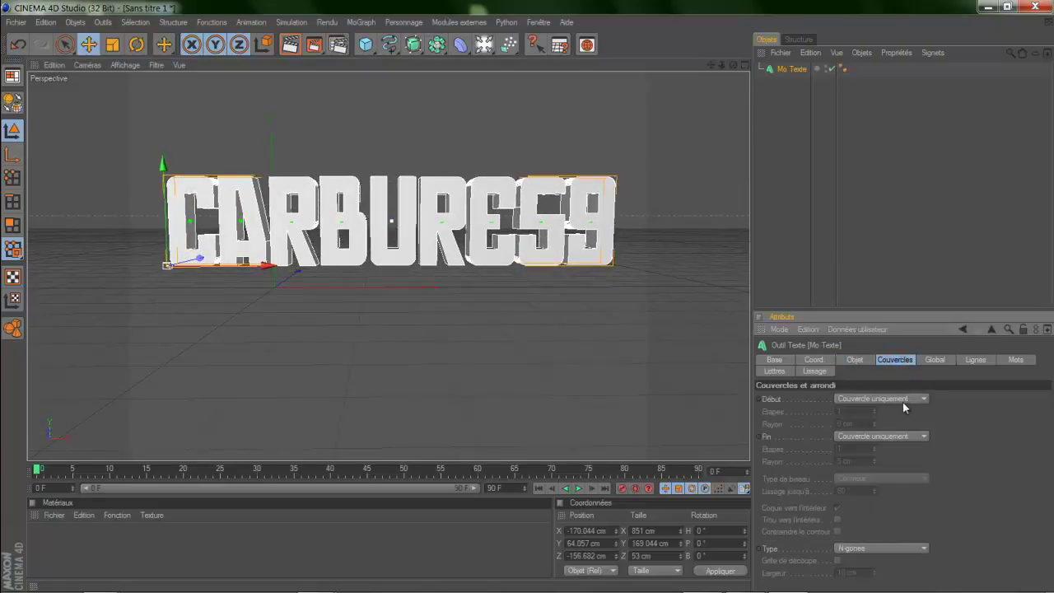
{"action": "left_click", "coordinate": [903, 402]}
{"action": "left_click", "coordinate": [900, 449]}
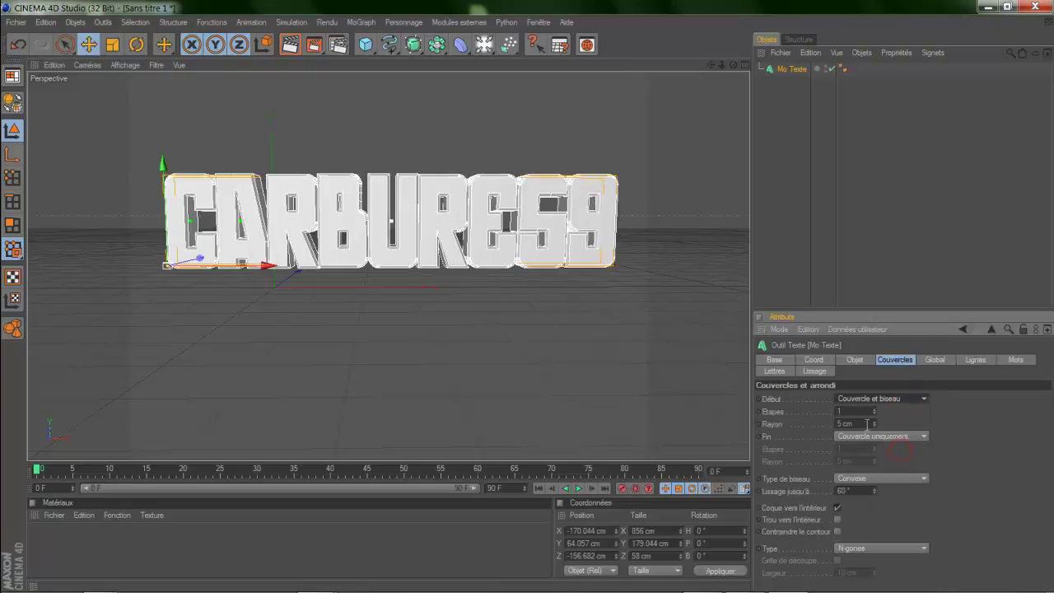
{"action": "left_click", "coordinate": [874, 422]}
{"action": "left_click", "coordinate": [874, 422]}
{"action": "left_click", "coordinate": [874, 422]}
{"action": "left_click", "coordinate": [874, 422]}
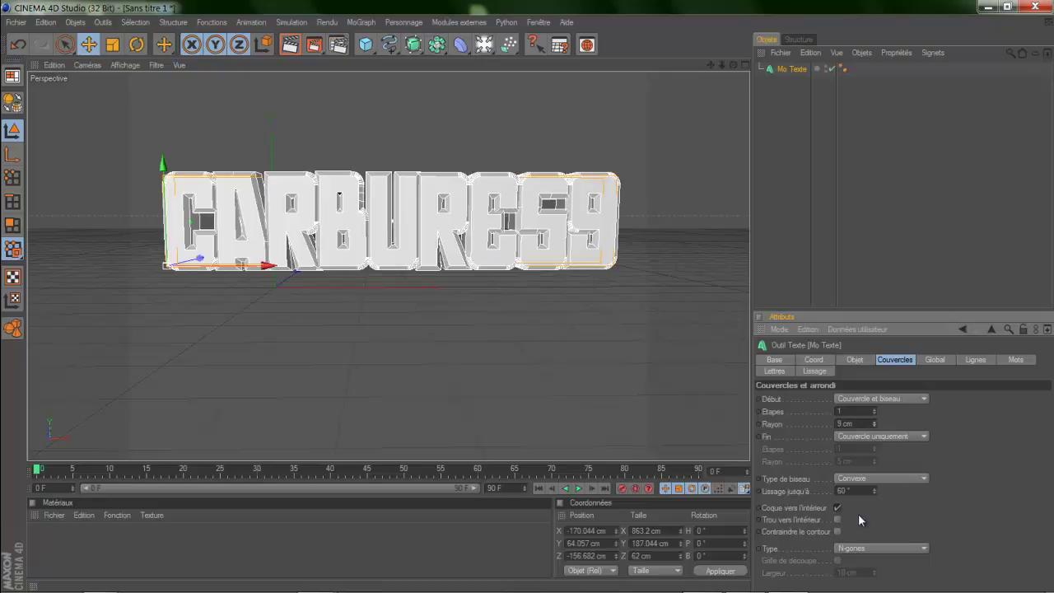
Step: Set the text's horizontal spacing to 3 cm, keeping the vertical spacing at 0 cm
{"action": "left_click", "coordinate": [854, 360]}
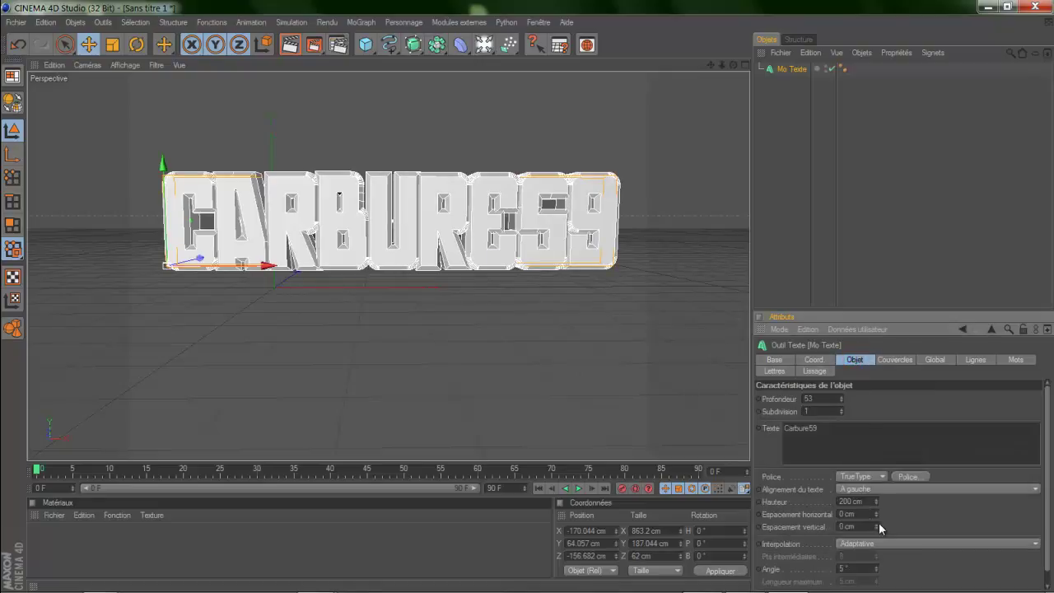
{"action": "left_click", "coordinate": [877, 524]}
{"action": "left_click", "coordinate": [877, 511]}
{"action": "left_click", "coordinate": [877, 512]}
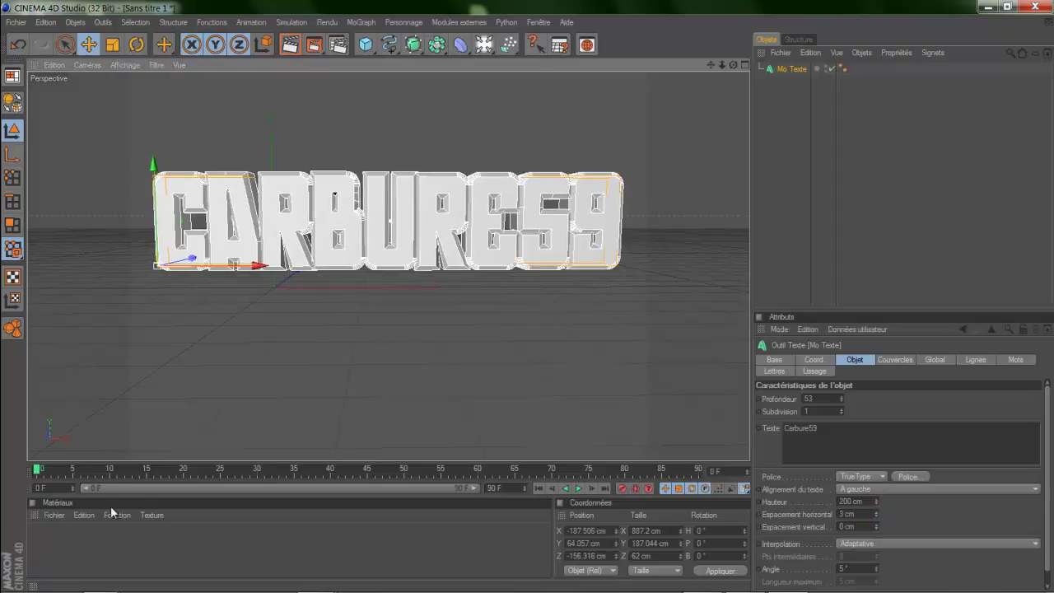
Step: Create a new material and set its colour to pure white (RGB 255, 255, 255)
{"action": "left_click", "coordinate": [57, 514]}
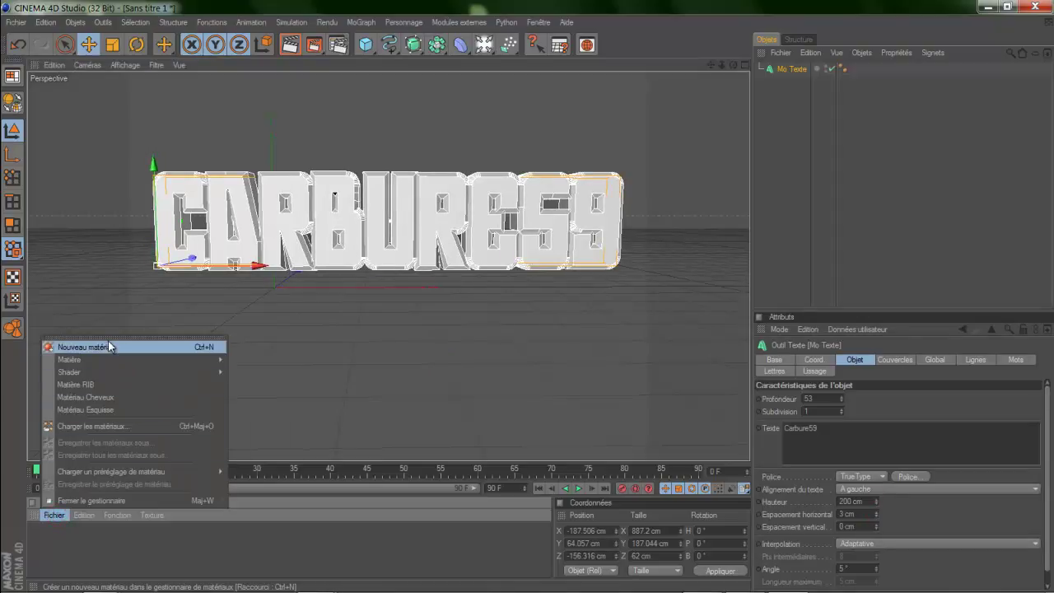
{"action": "left_click", "coordinate": [108, 341]}
{"action": "double_click", "coordinate": [41, 539]}
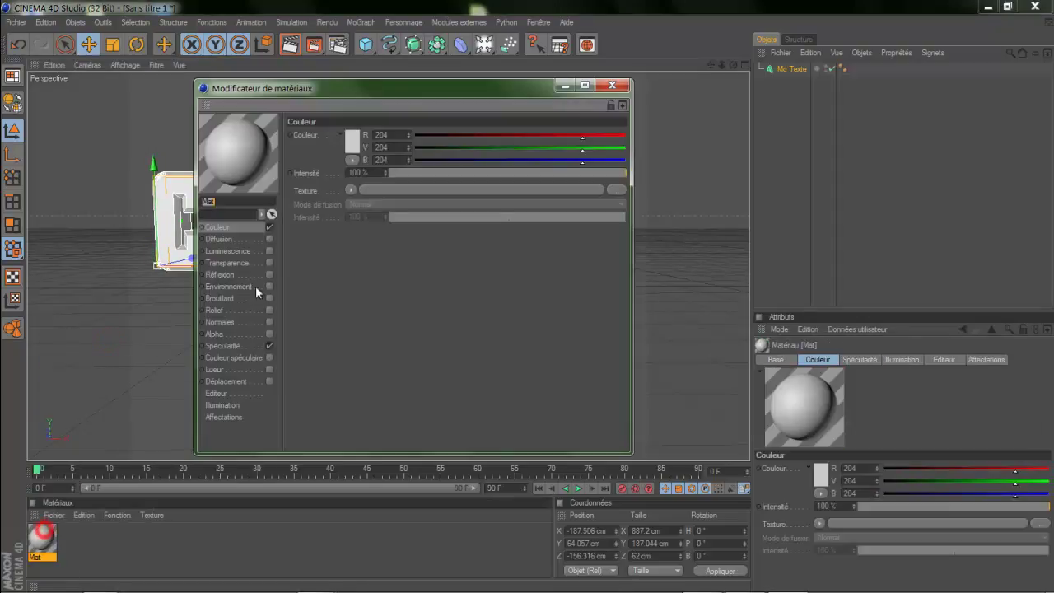
{"action": "left_click", "coordinate": [340, 142]}
{"action": "left_click", "coordinate": [286, 96]}
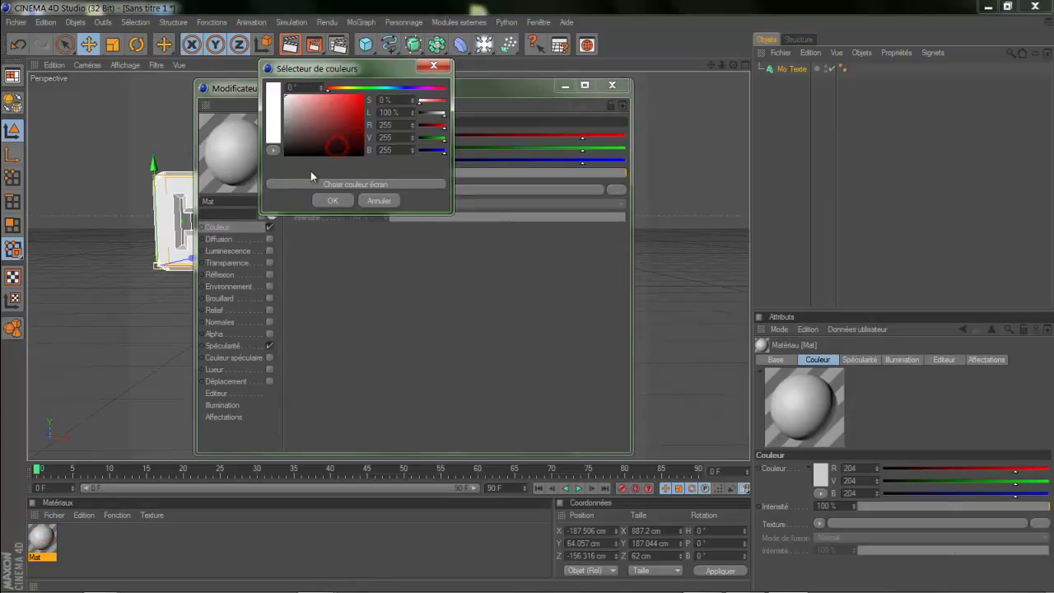
{"action": "left_click", "coordinate": [330, 201]}
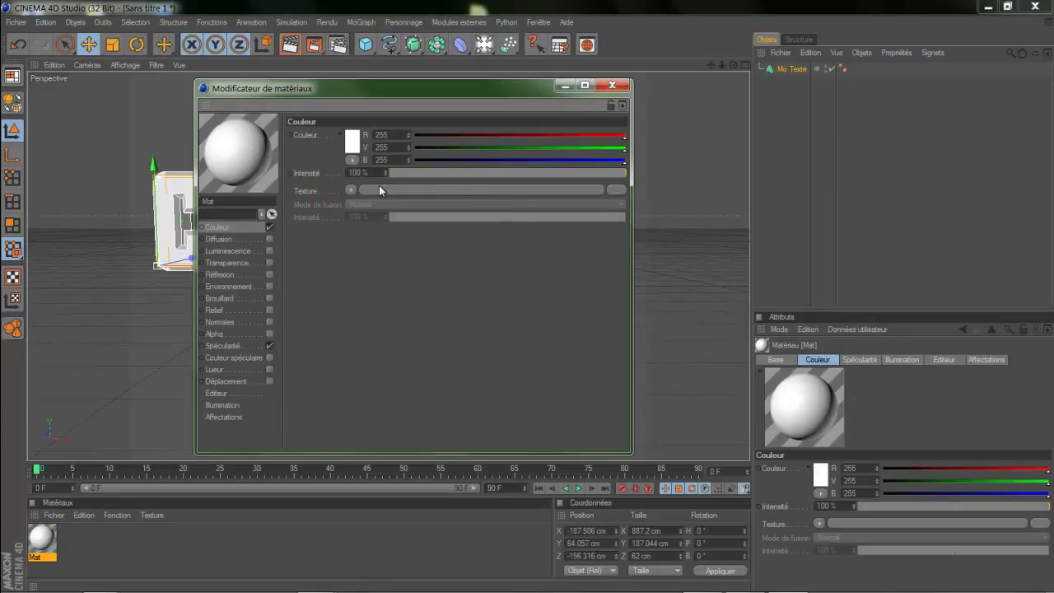
Step: Enable reflection on the white material at 20 % intensity with a Fresnel texture, and apply the material to the text
{"action": "left_click", "coordinate": [270, 274]}
{"action": "left_click_drag", "start_coordinate": [431, 177], "coordinate": [456, 183]}
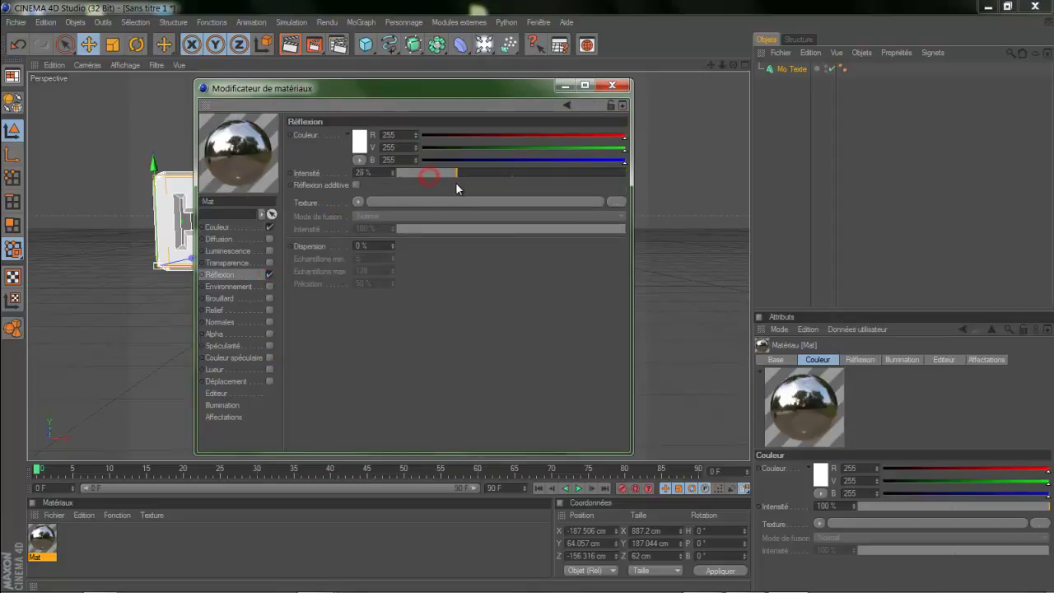
{"action": "left_click", "coordinate": [358, 201]}
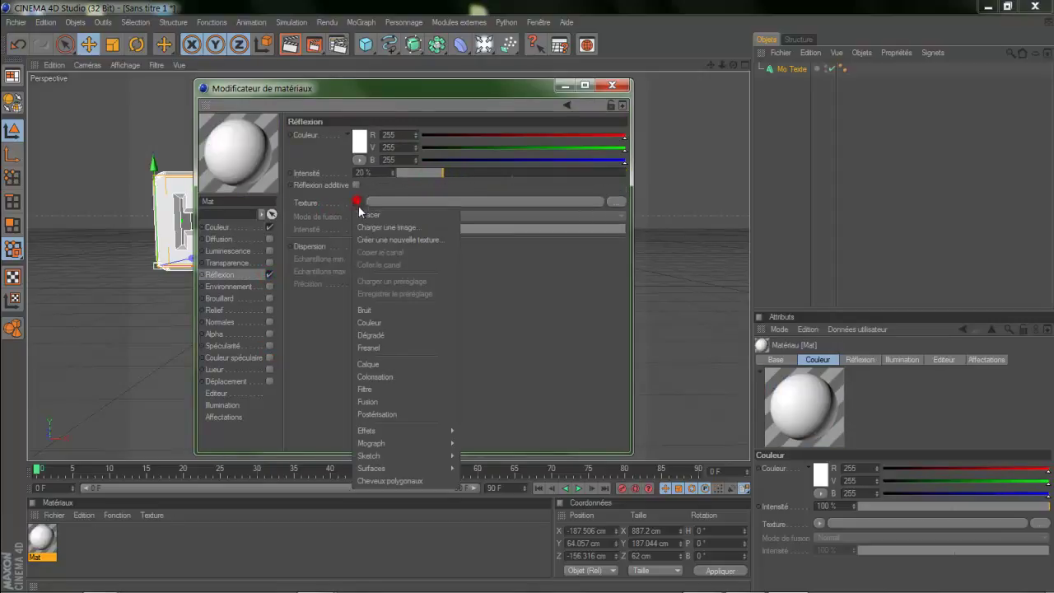
{"action": "left_click", "coordinate": [403, 337]}
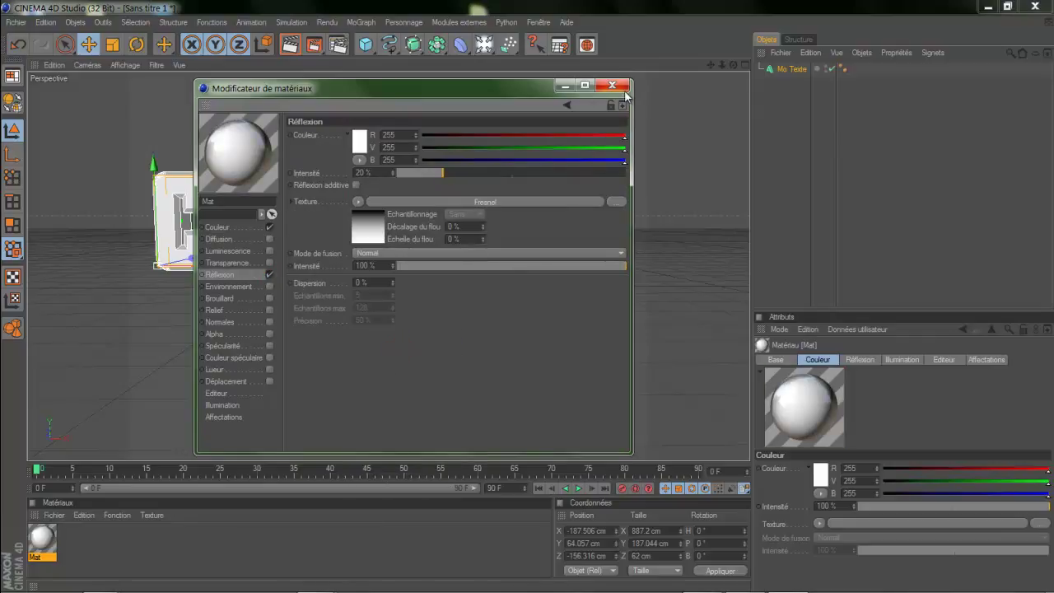
{"action": "left_click", "coordinate": [613, 85]}
{"action": "left_click_drag", "start_coordinate": [41, 540], "coordinate": [259, 253]}
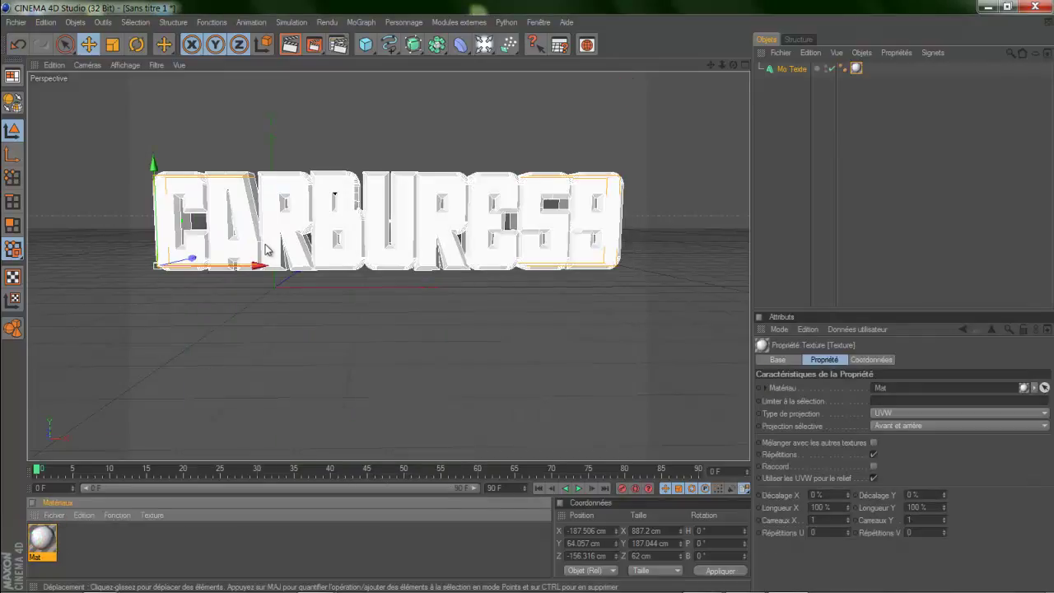
Step: Create a second material and set its colour to red (RGB 197, 0, 0)
{"action": "left_click", "coordinate": [55, 517]}
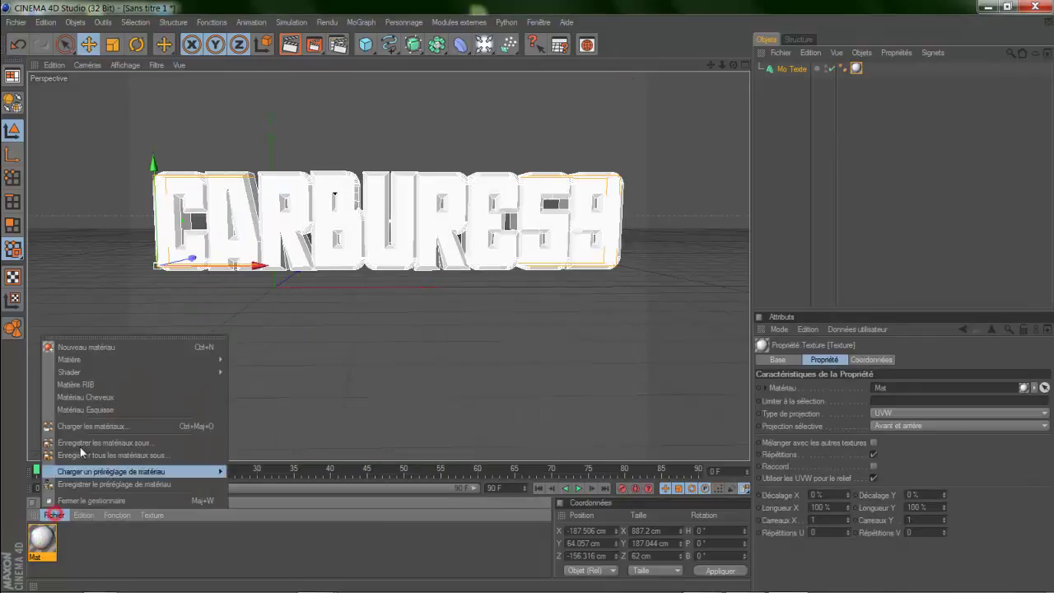
{"action": "left_click", "coordinate": [99, 347]}
{"action": "double_click", "coordinate": [43, 540]}
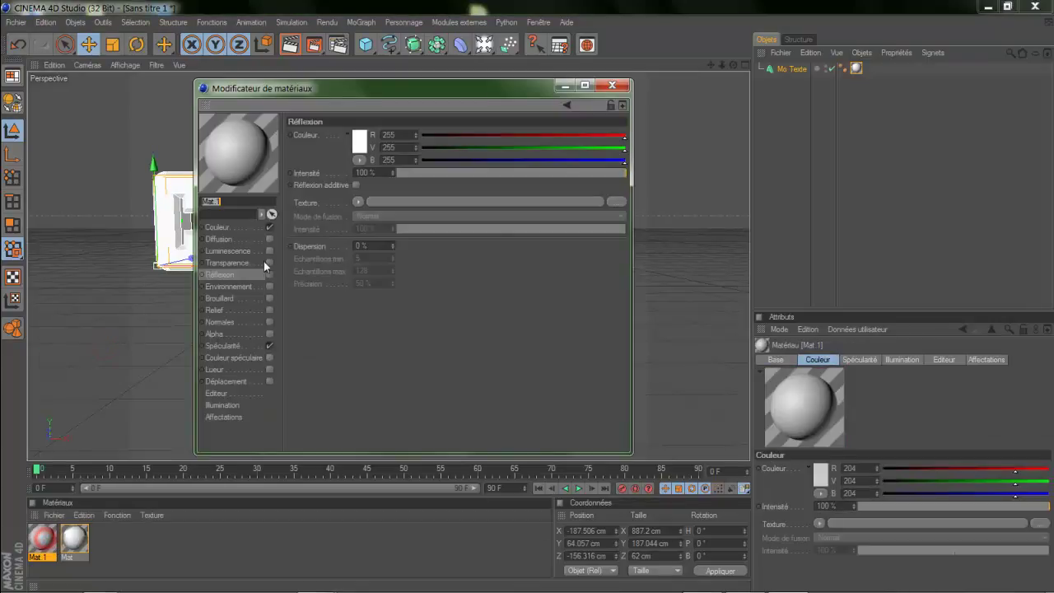
{"action": "left_click", "coordinate": [249, 226]}
{"action": "left_click", "coordinate": [352, 141]}
{"action": "left_click", "coordinate": [362, 142]}
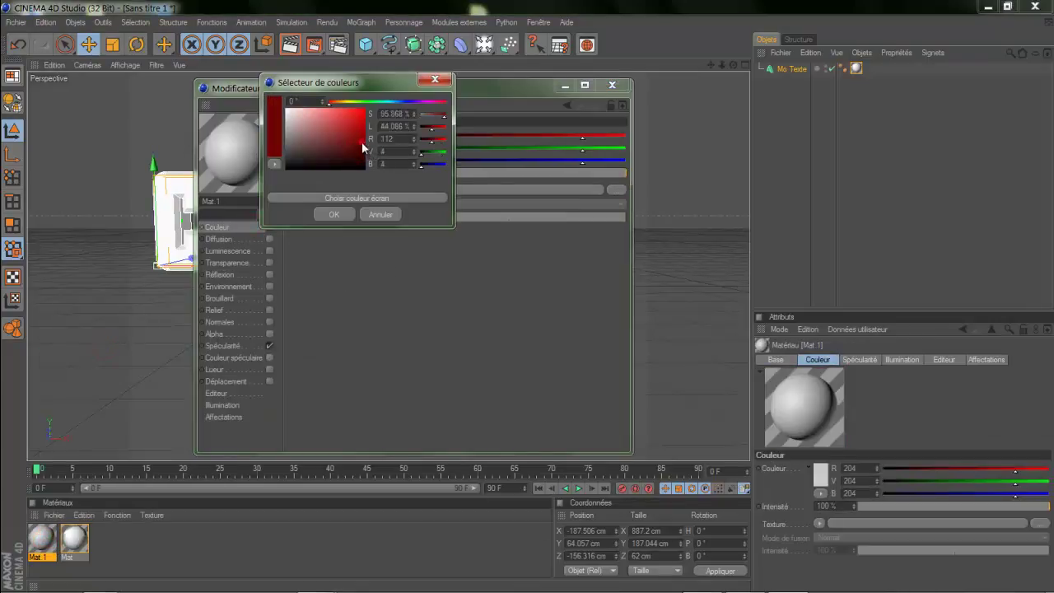
{"action": "left_click", "coordinate": [366, 121]}
{"action": "left_click", "coordinate": [364, 118]}
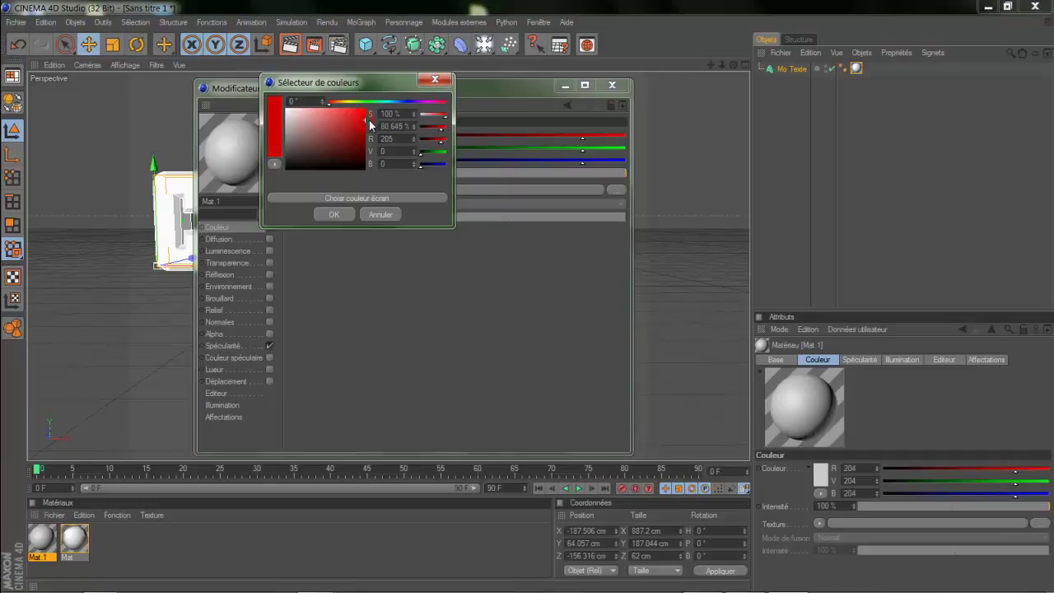
{"action": "left_click", "coordinate": [350, 214]}
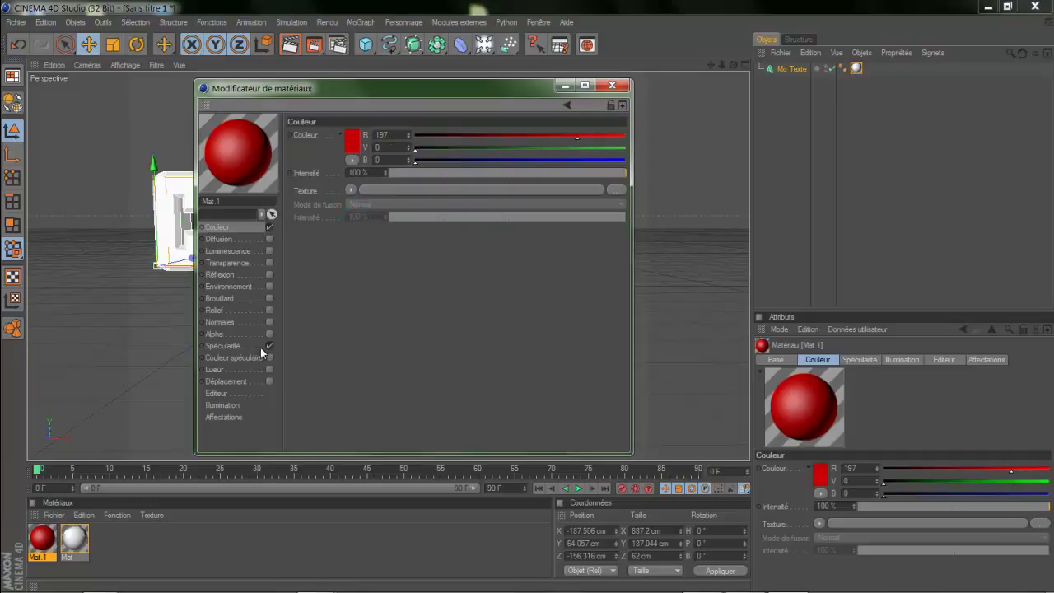
Step: Enable reflection on the red material at 20 % intensity with a Fresnel texture
{"action": "left_click", "coordinate": [269, 274]}
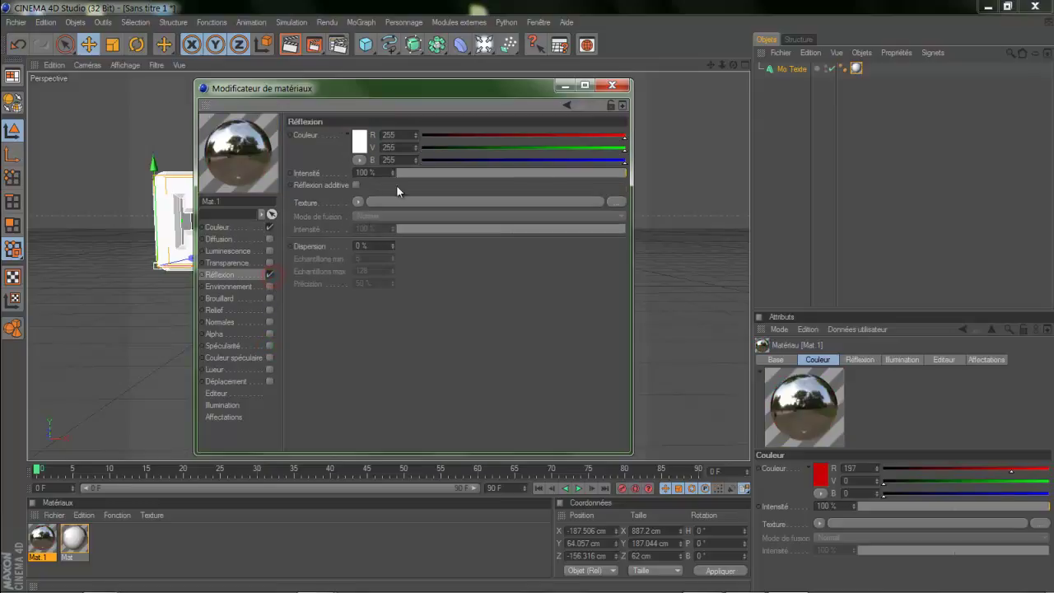
{"action": "left_click_drag", "start_coordinate": [424, 176], "coordinate": [440, 179]}
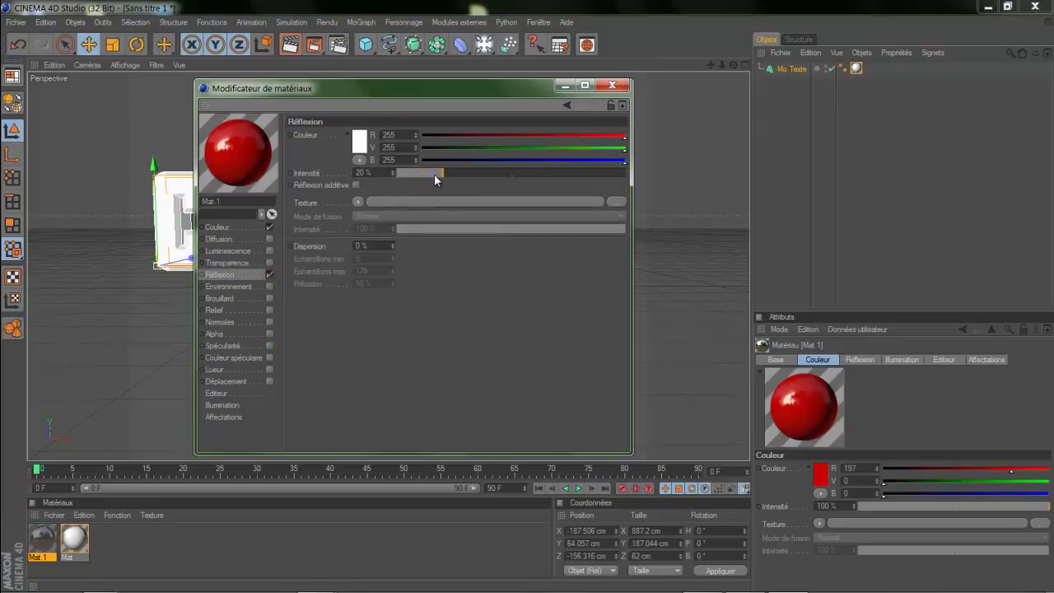
{"action": "left_click", "coordinate": [360, 202]}
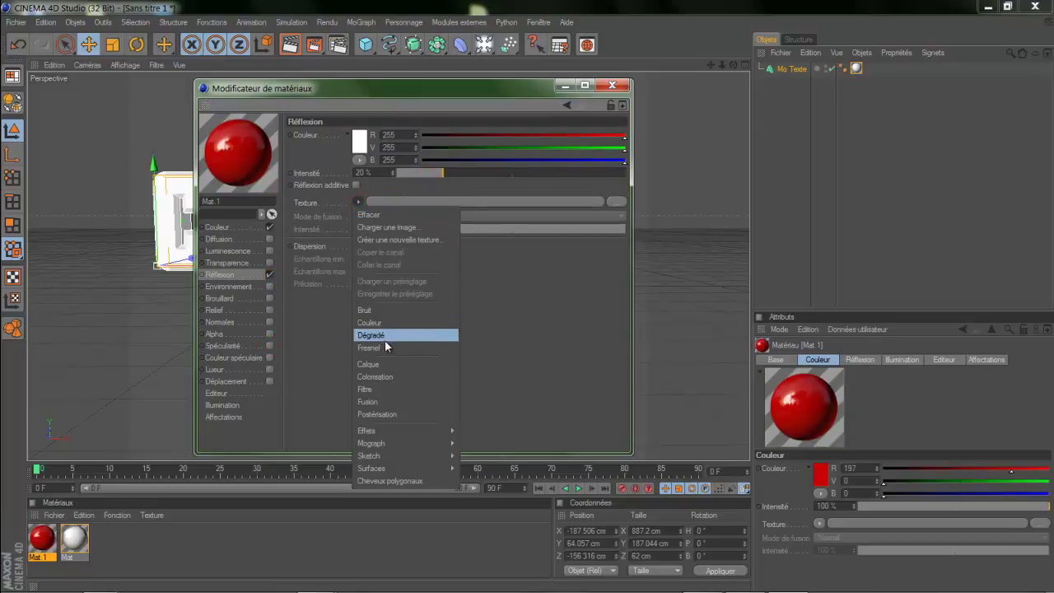
{"action": "left_click", "coordinate": [384, 339]}
{"action": "left_click", "coordinate": [612, 86]}
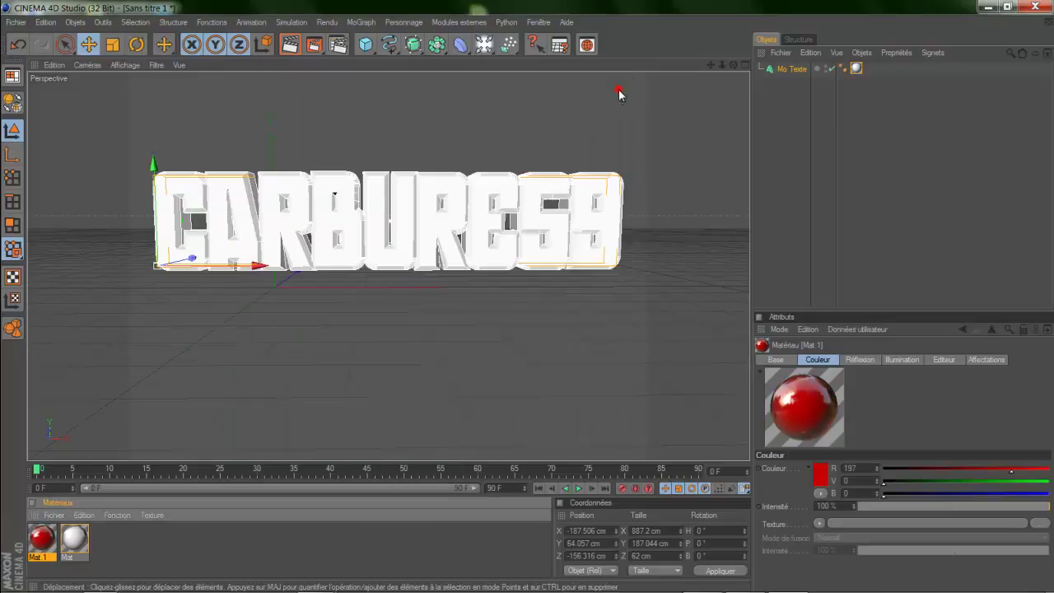
Step: Apply the red material to the text and limit it to the front cap with selection C1
{"action": "left_click_drag", "start_coordinate": [43, 539], "coordinate": [276, 257]}
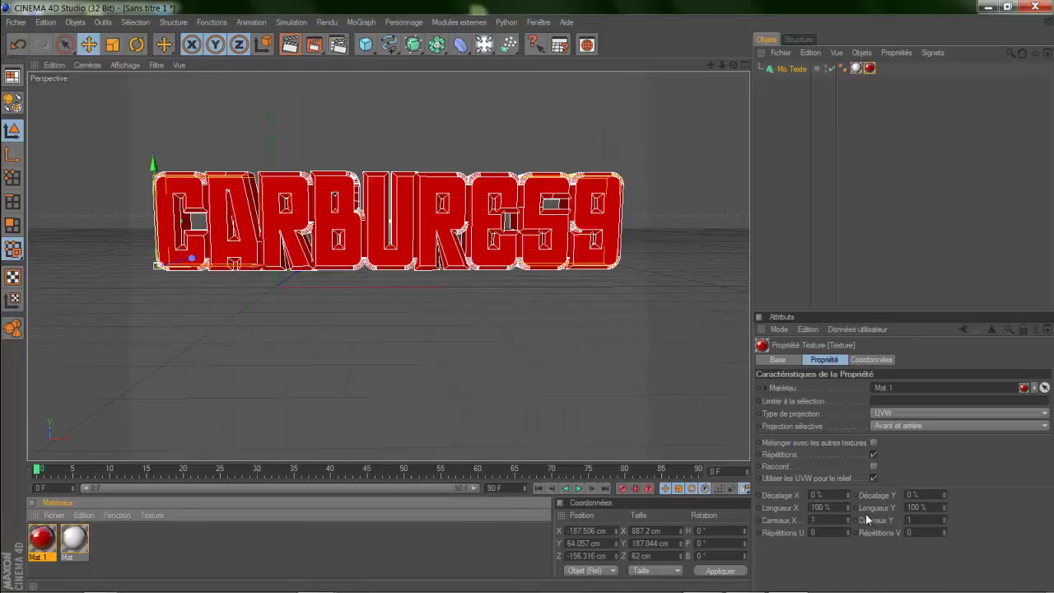
{"action": "left_click", "coordinate": [904, 402]}
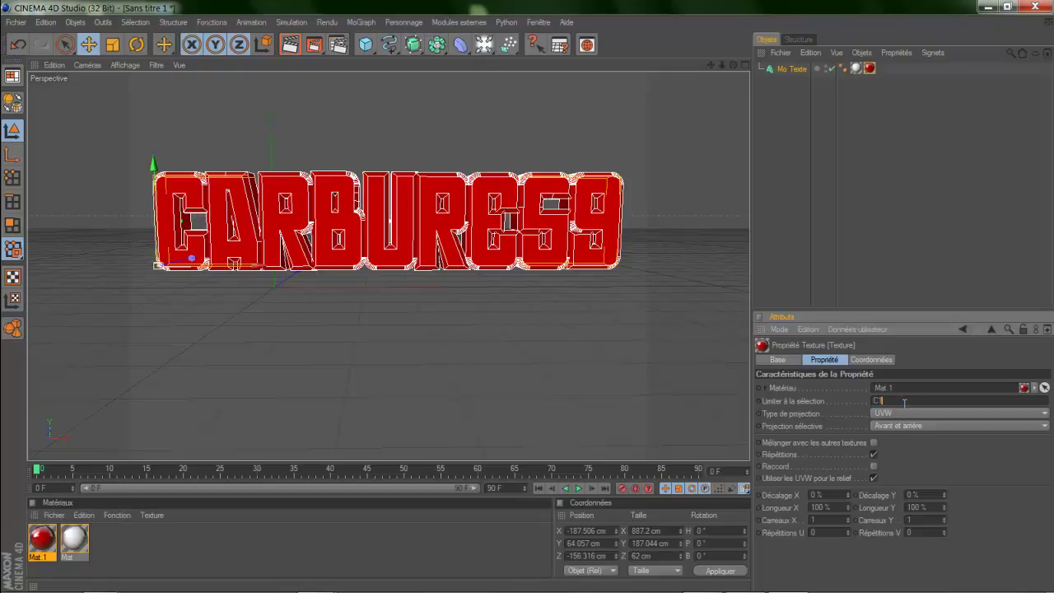
{"action": "type", "text": "C1"}
{"action": "key", "text": "Return"}
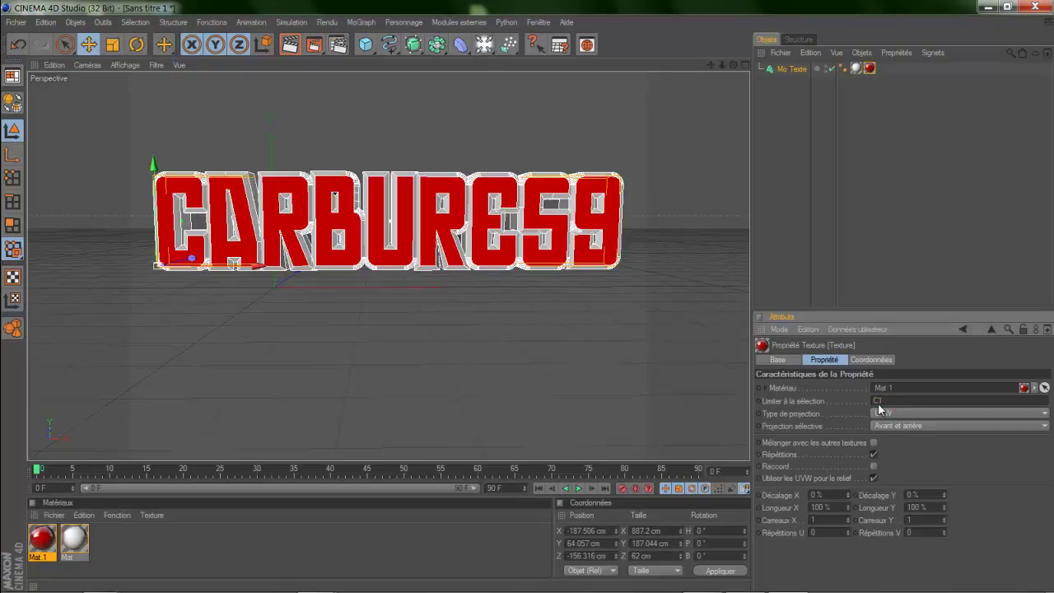
Step: Render the perspective view to check the materials on the text from slightly different angles
{"action": "left_click", "coordinate": [290, 44]}
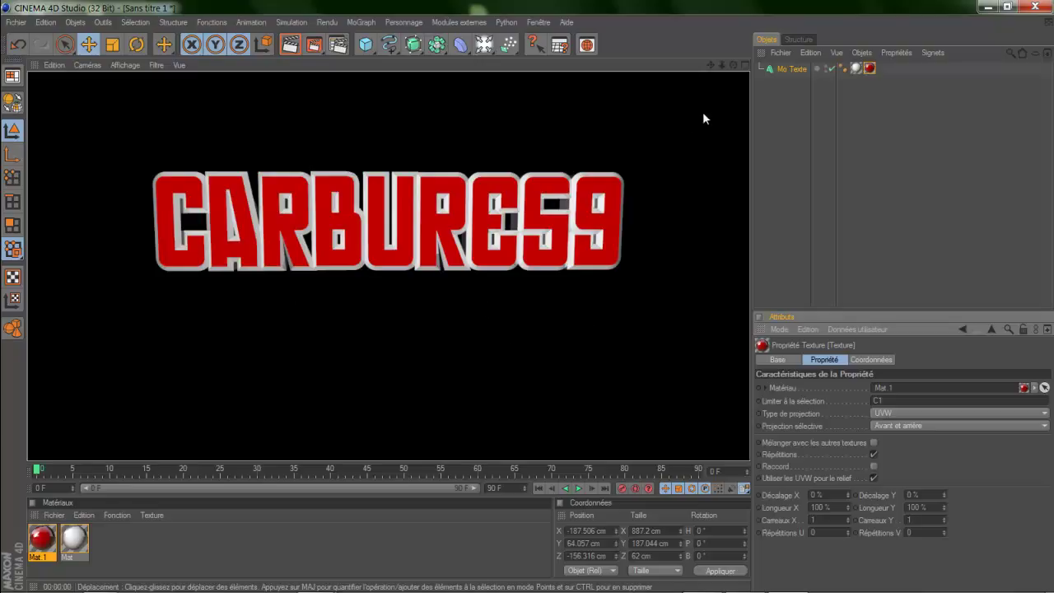
{"action": "left_click", "coordinate": [528, 296]}
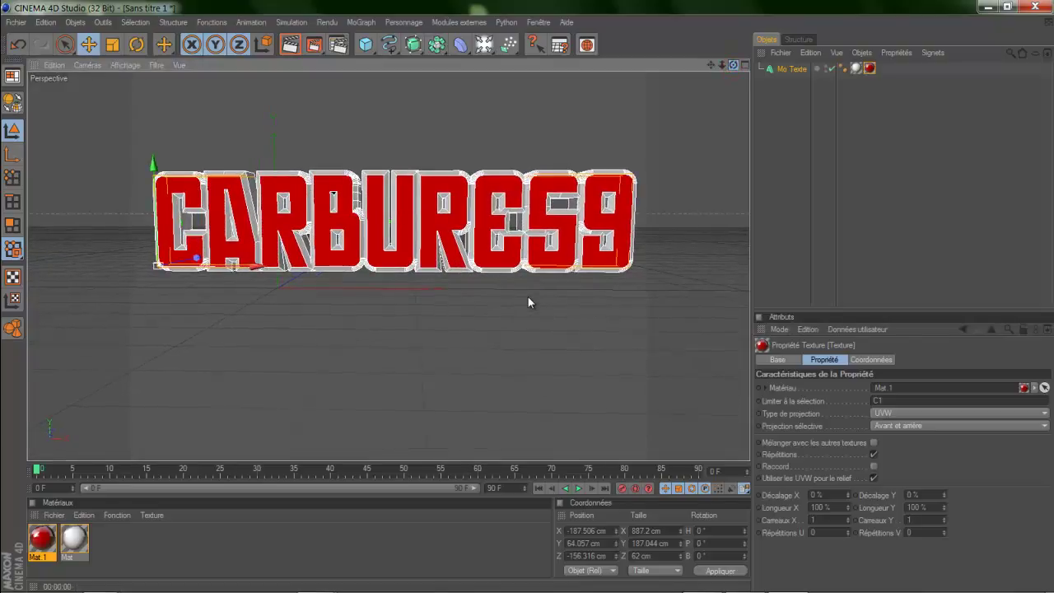
{"action": "left_click", "coordinate": [290, 45]}
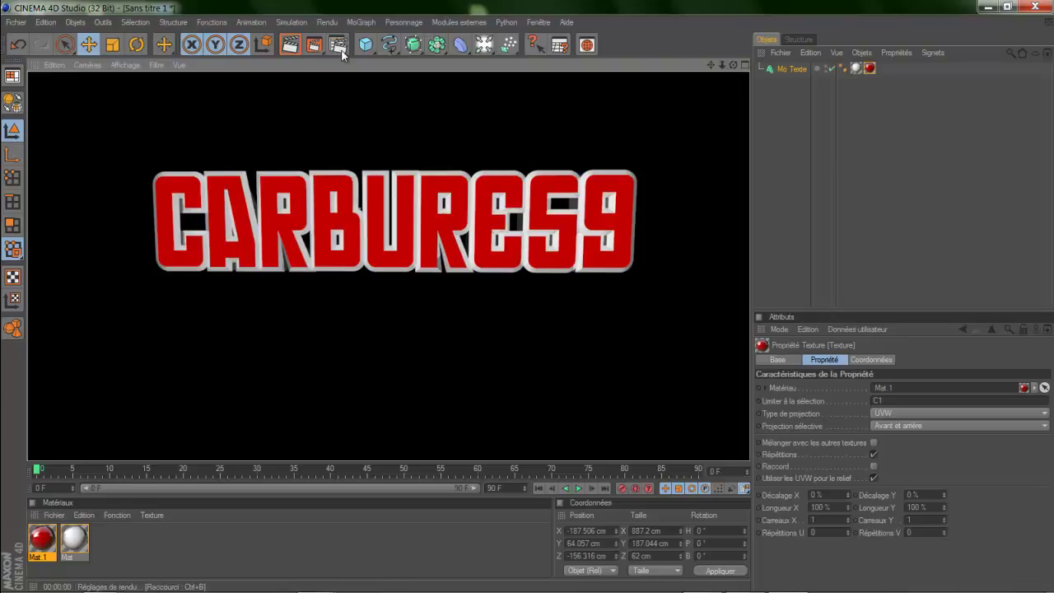
Step: Set the render output size to the 1920 x 1200 screen preset
{"action": "left_click", "coordinate": [338, 45]}
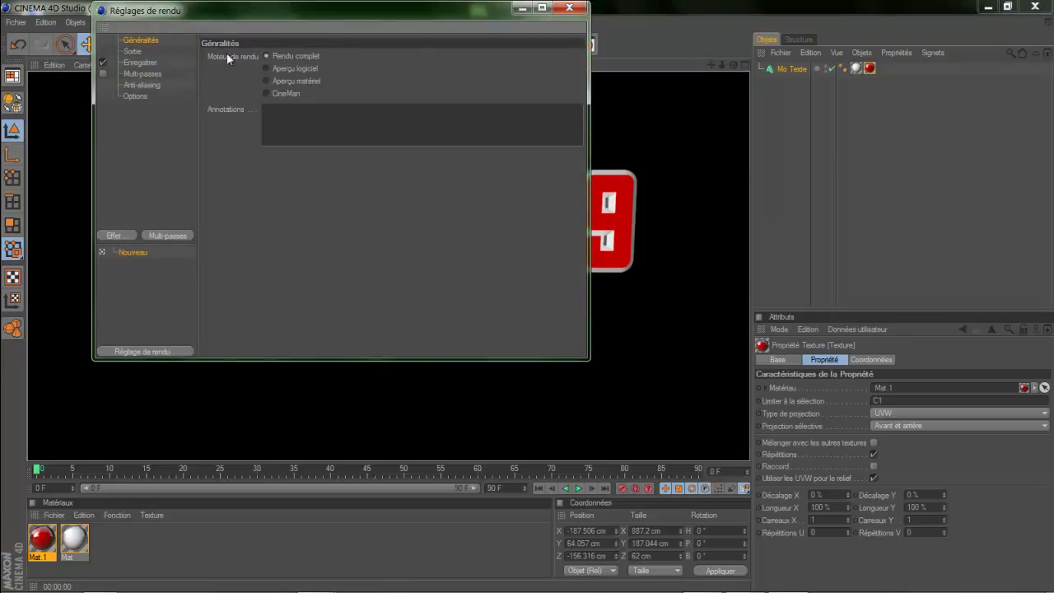
{"action": "left_click", "coordinate": [132, 51]}
{"action": "left_click", "coordinate": [215, 56]}
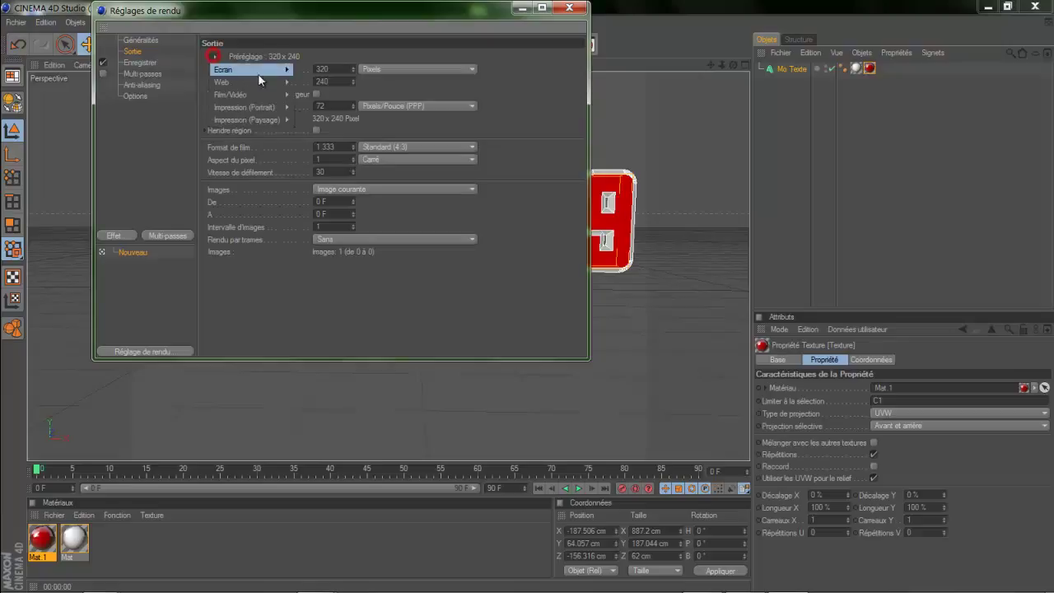
{"action": "mouse_move", "coordinate": [278, 95]}
{"action": "mouse_move", "coordinate": [280, 70]}
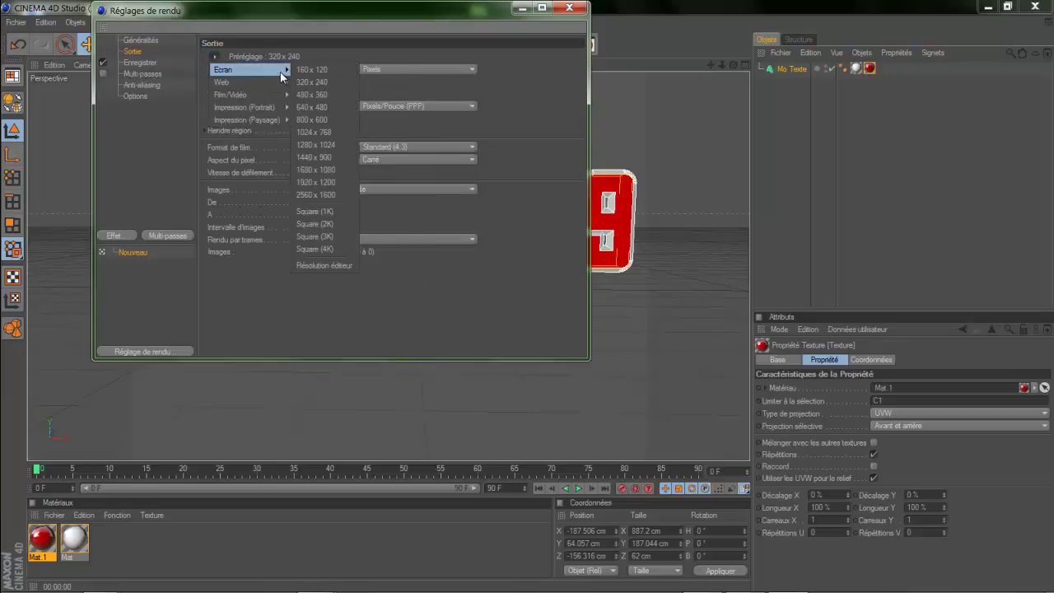
{"action": "left_click", "coordinate": [342, 182]}
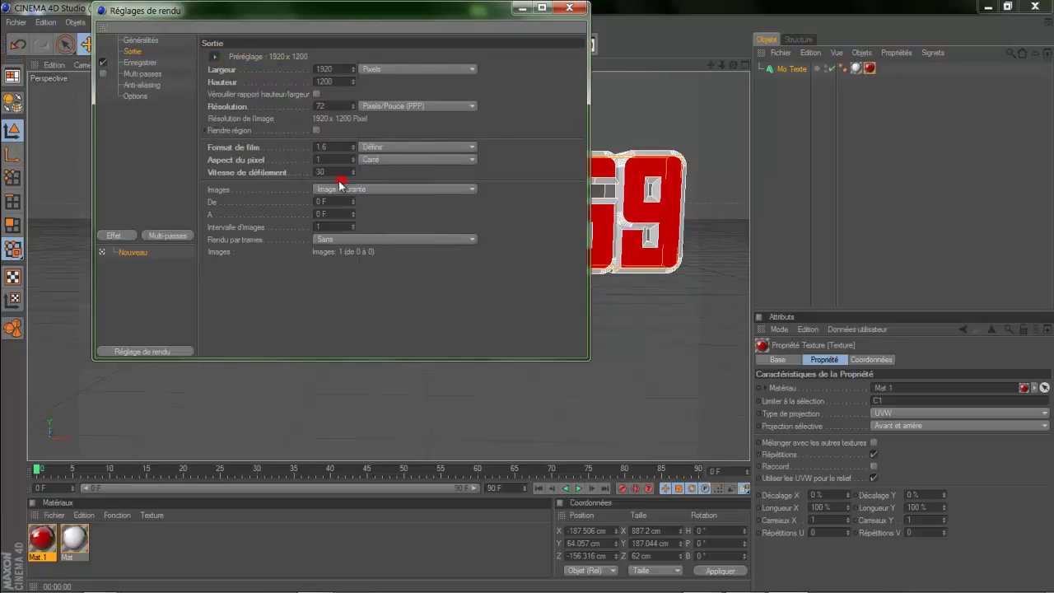
Step: Set the render to save as cocochanel in the Nouveau dossier (4) folder, in PNG format with an alpha channel
{"action": "left_click", "coordinate": [140, 63]}
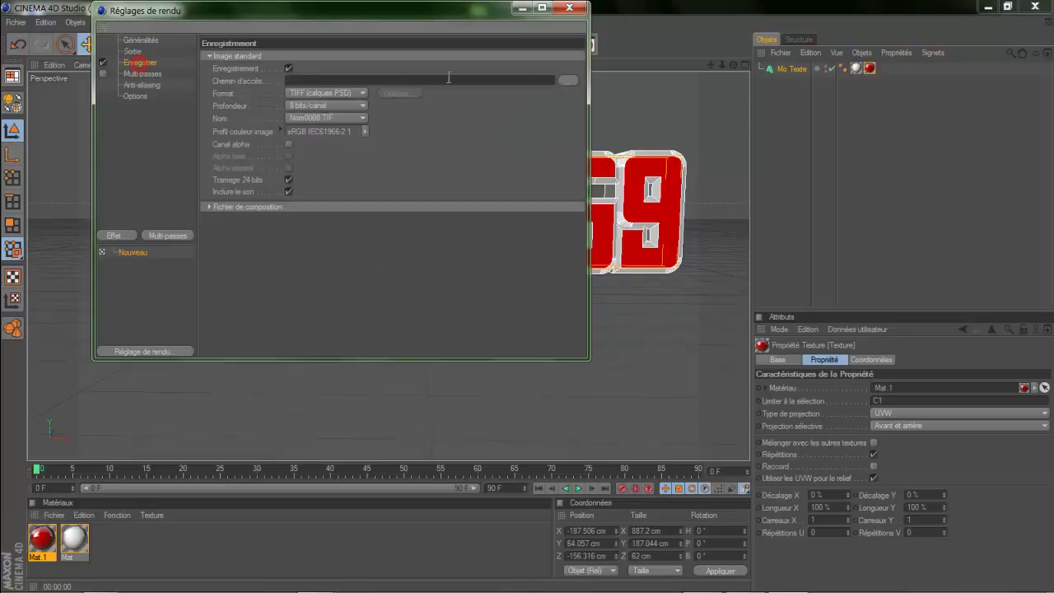
{"action": "left_click", "coordinate": [568, 81]}
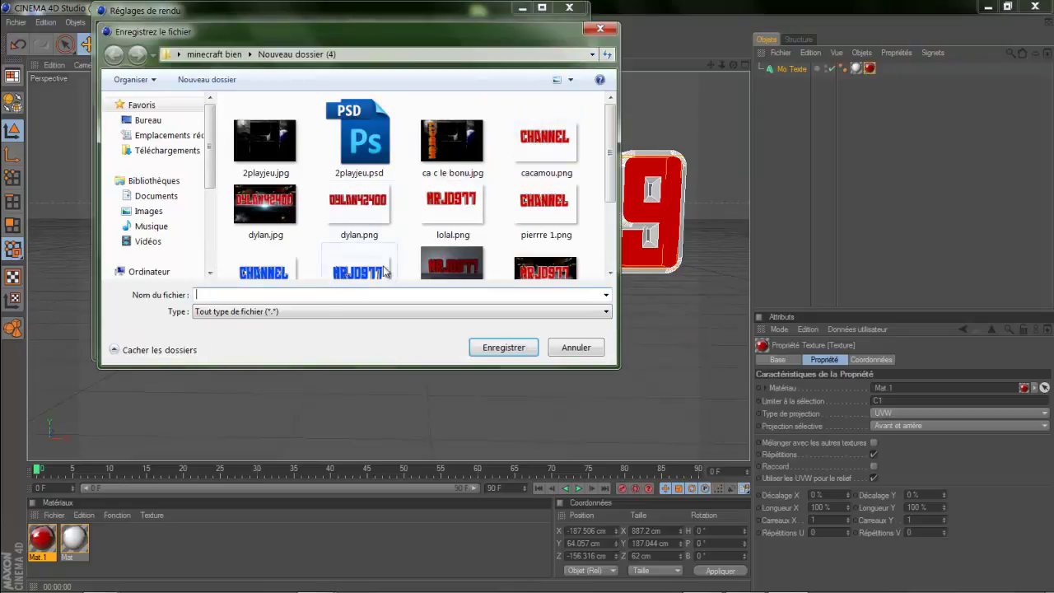
{"action": "type", "text": "cocochanel"}
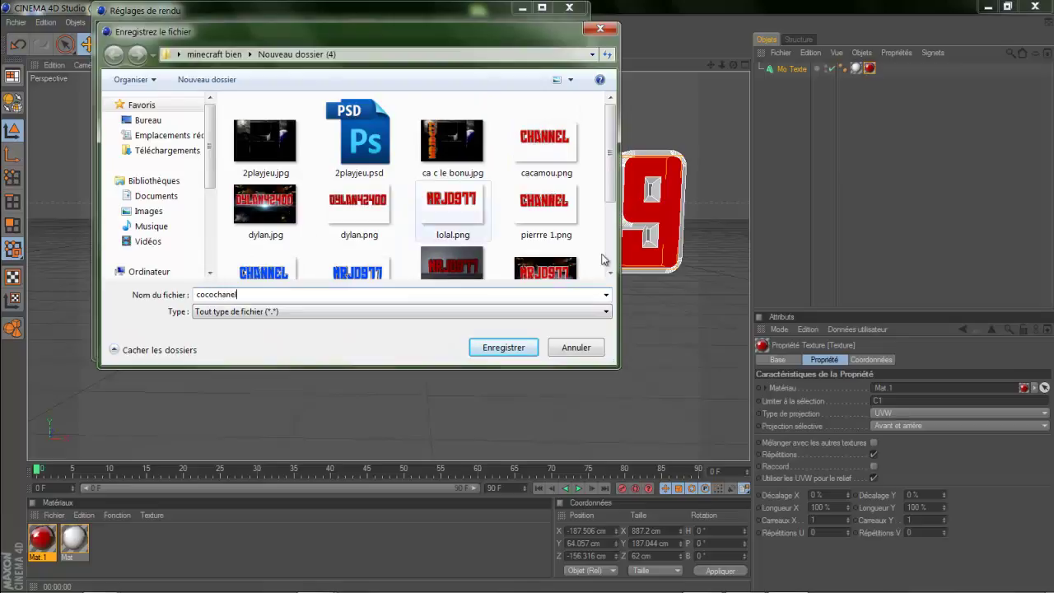
{"action": "left_click", "coordinate": [519, 349]}
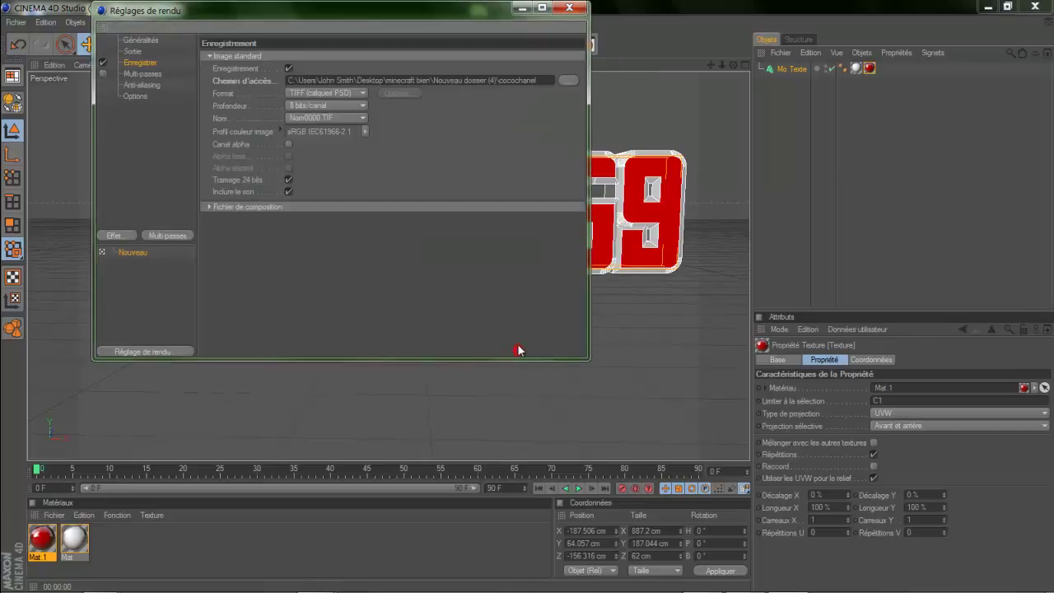
{"action": "left_click", "coordinate": [288, 144]}
{"action": "left_click", "coordinate": [361, 93]}
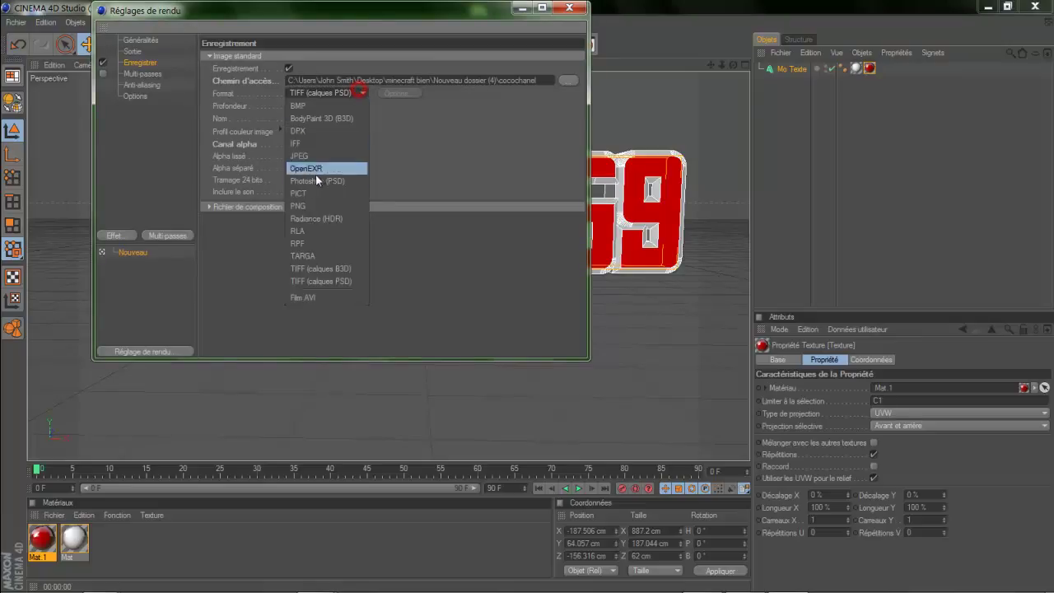
{"action": "left_click", "coordinate": [313, 206]}
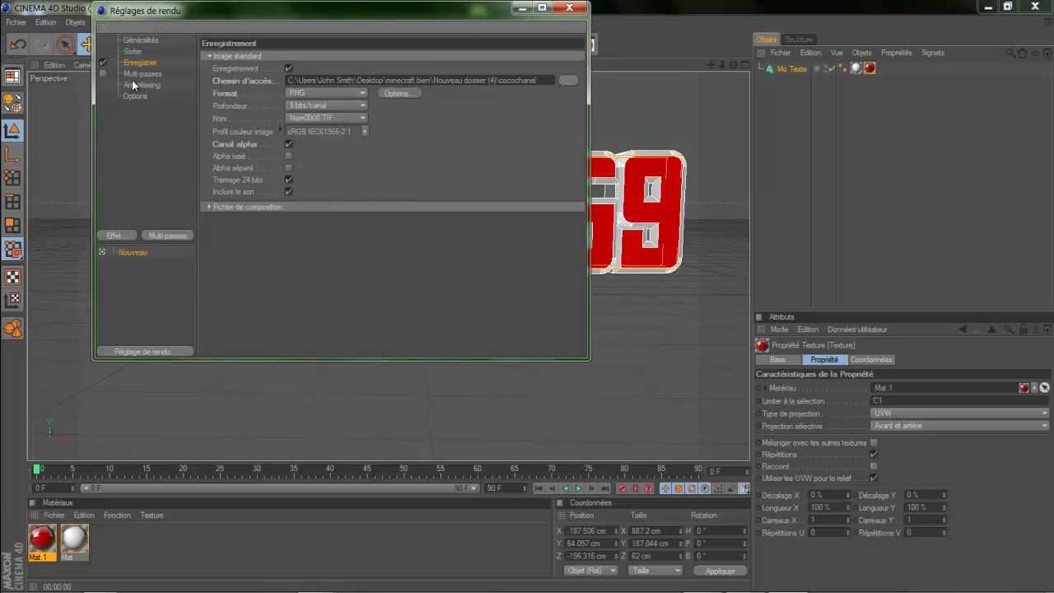
Step: Set the render anti-aliasing to Au mieux with a minimum level of 2x2, and close the render settings
{"action": "left_click", "coordinate": [144, 74]}
{"action": "left_click", "coordinate": [152, 84]}
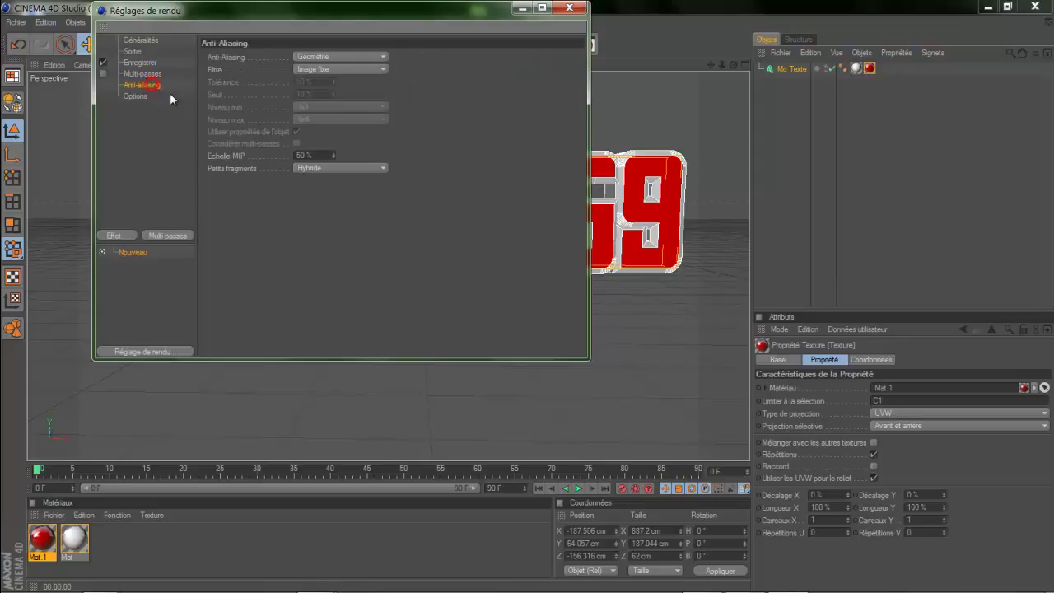
{"action": "left_click", "coordinate": [347, 56]}
{"action": "left_click", "coordinate": [340, 91]}
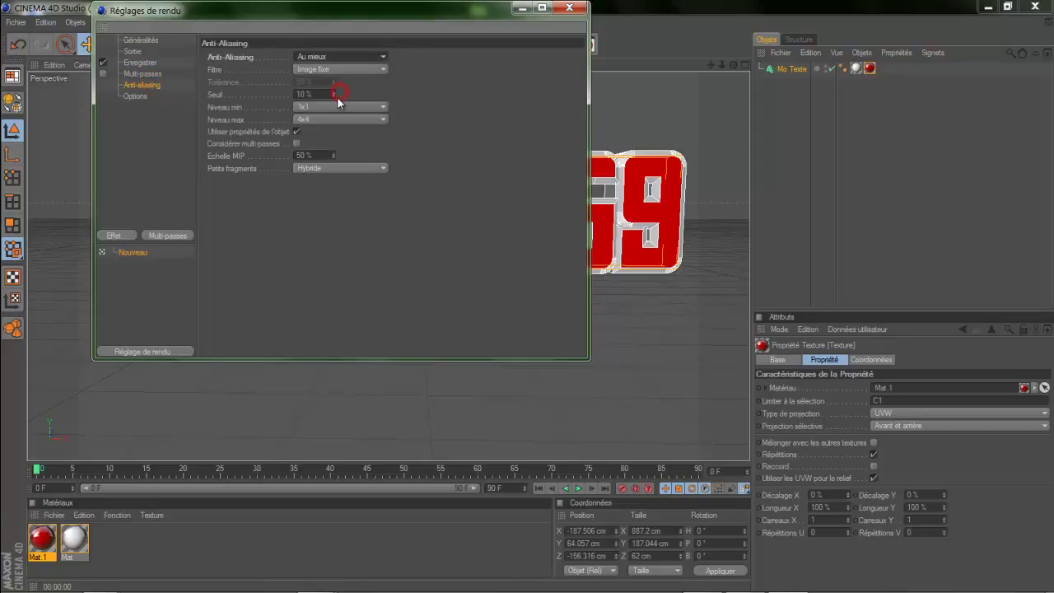
{"action": "left_click", "coordinate": [337, 106]}
{"action": "left_click", "coordinate": [336, 132]}
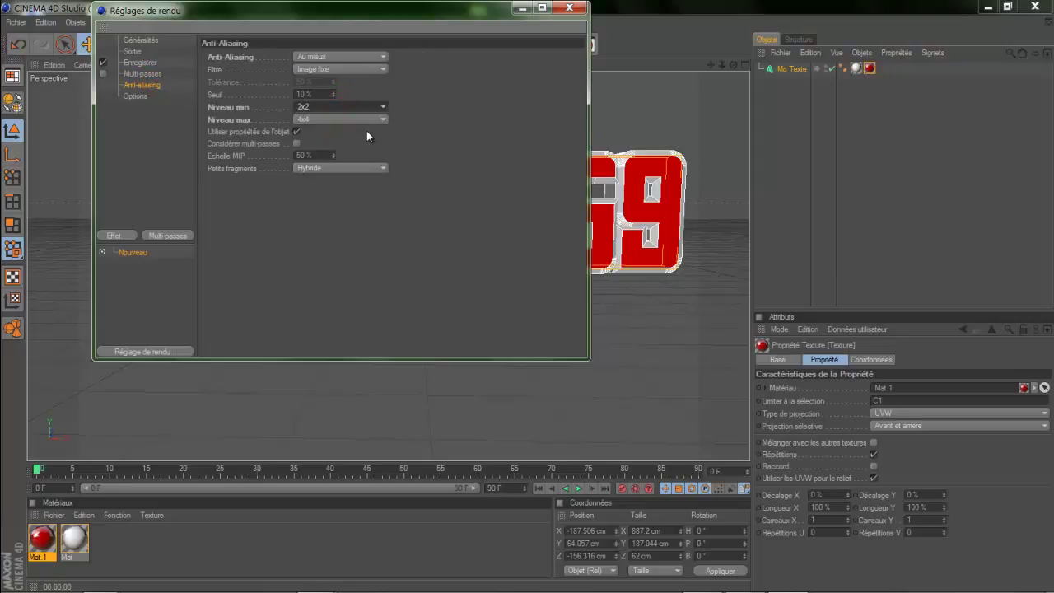
{"action": "left_click", "coordinate": [585, 8]}
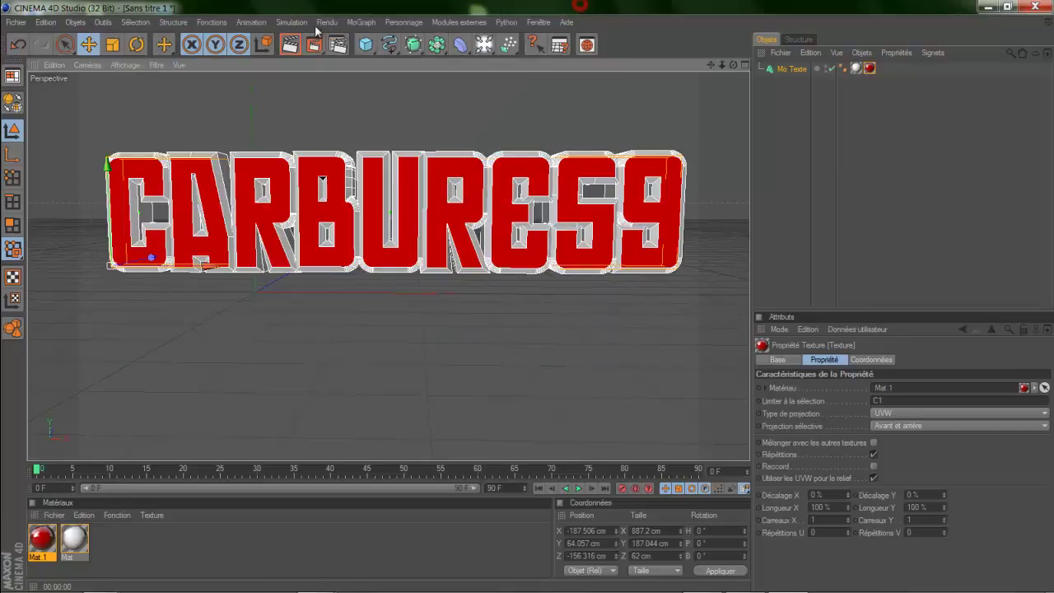
Step: Render the Carbure59 text to the picture viewer and close the viewer
{"action": "left_click", "coordinate": [316, 46]}
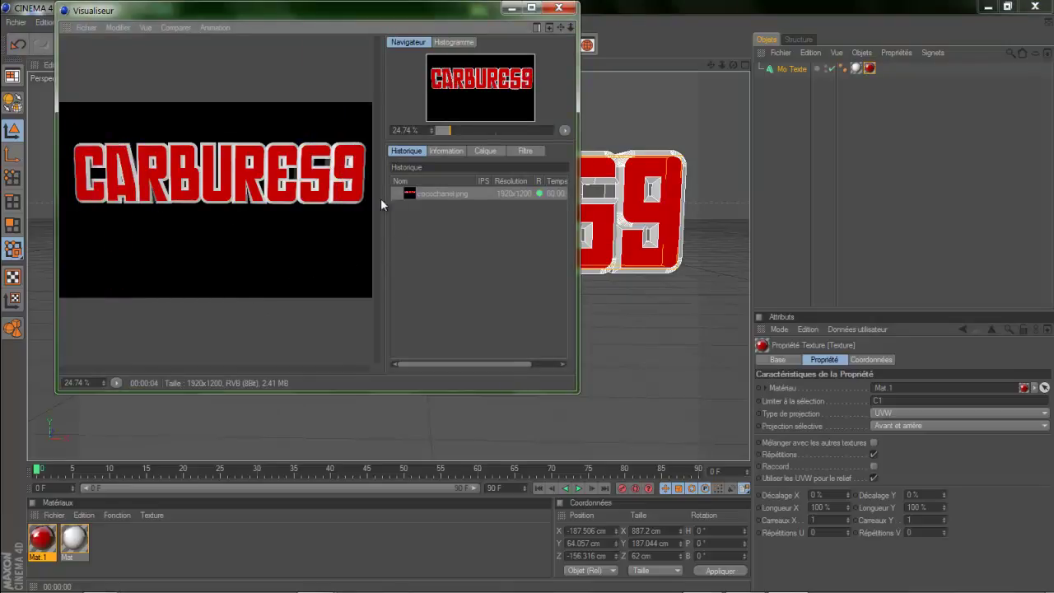
{"action": "left_click", "coordinate": [559, 8]}
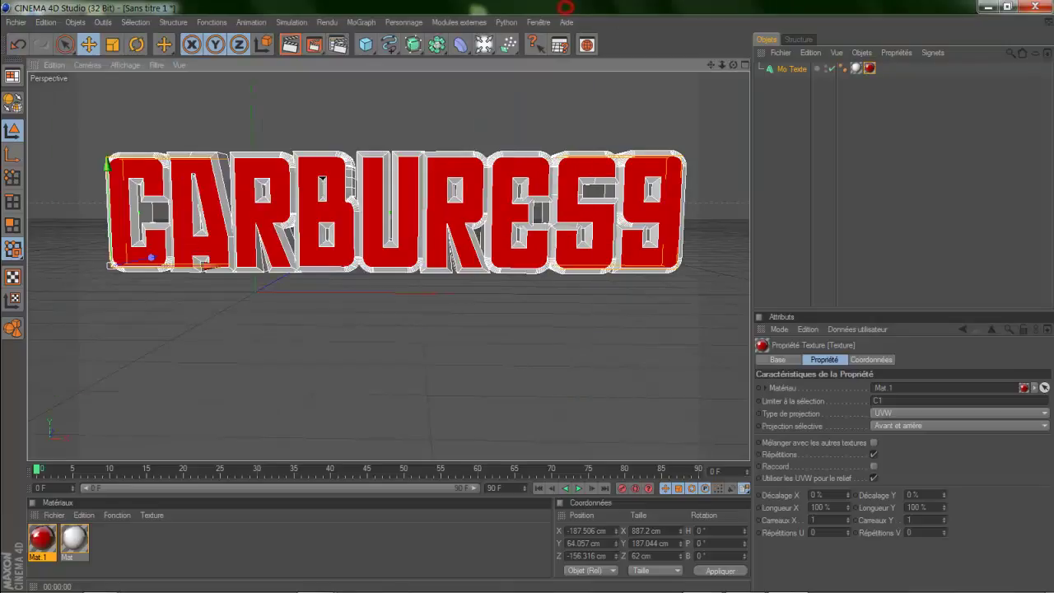
Step: Switch to Windows Explorer and check the rendered cocochanel.png in Nouveau dossier (4), then go back to Nouveau dossier (5)
{"action": "left_click", "coordinate": [988, 12]}
{"action": "left_click", "coordinate": [584, 214]}
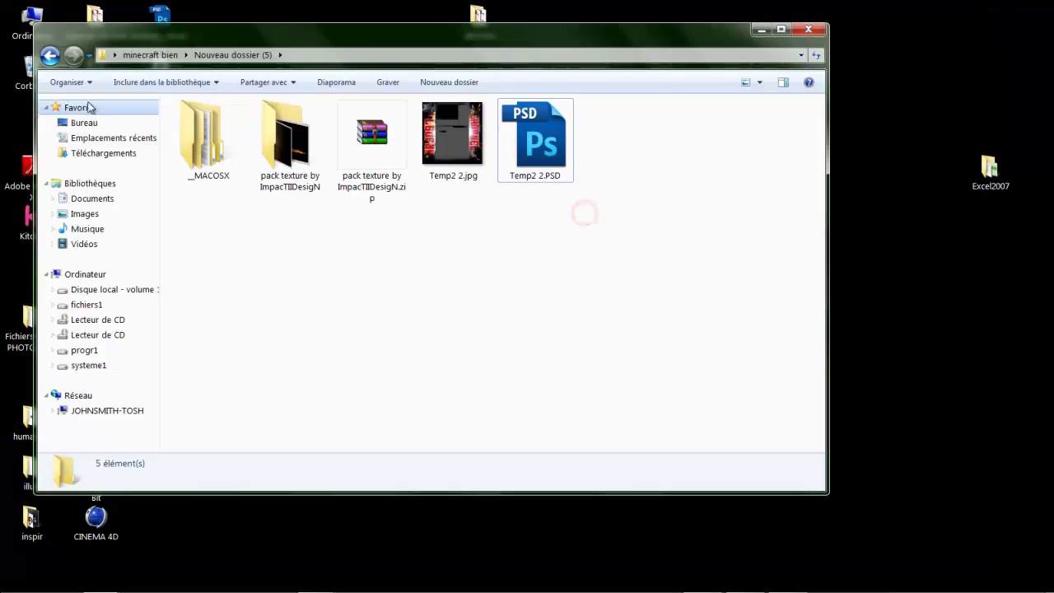
{"action": "left_click", "coordinate": [49, 54]}
{"action": "double_click", "coordinate": [776, 168]}
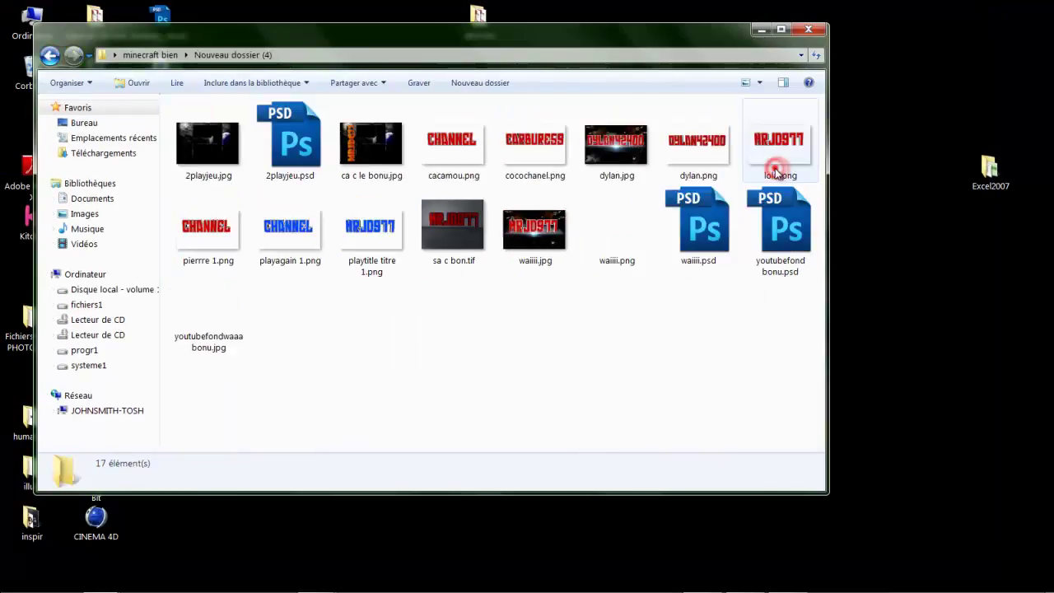
{"action": "left_click", "coordinate": [516, 320]}
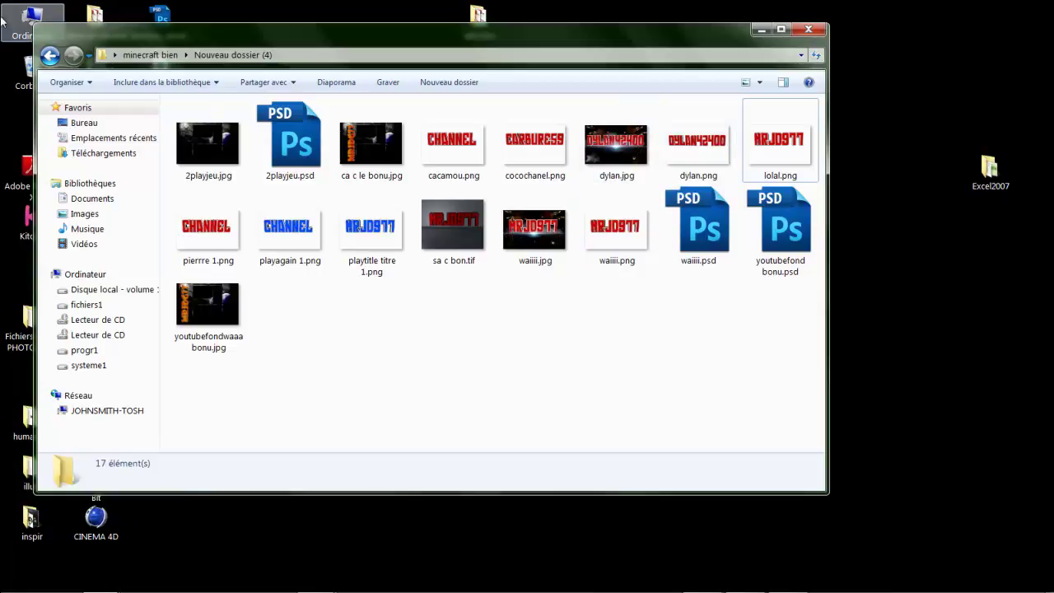
{"action": "left_click", "coordinate": [49, 55]}
{"action": "double_click", "coordinate": [211, 247]}
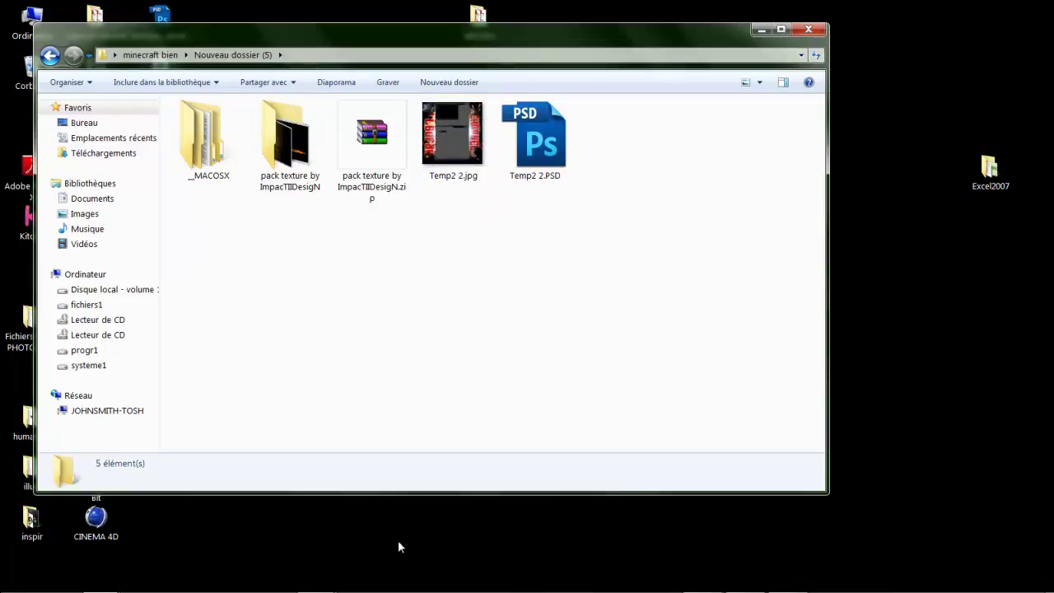
Step: Switch back to Cinema 4D and change the text of the Mo Texte object to "Channel"
{"action": "left_click", "coordinate": [789, 578]}
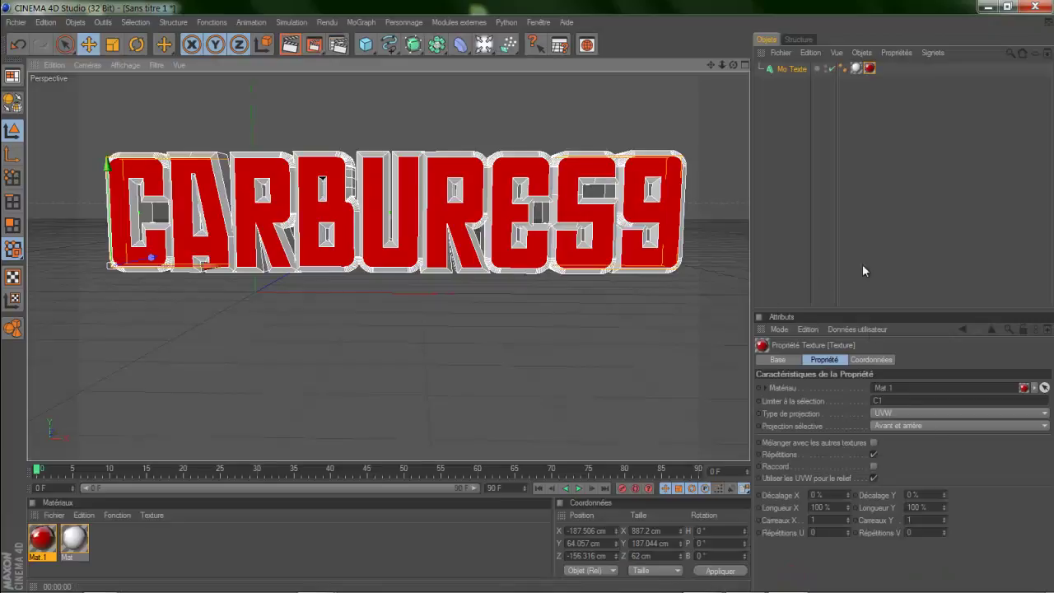
{"action": "left_click", "coordinate": [790, 68]}
{"action": "left_click", "coordinate": [871, 430]}
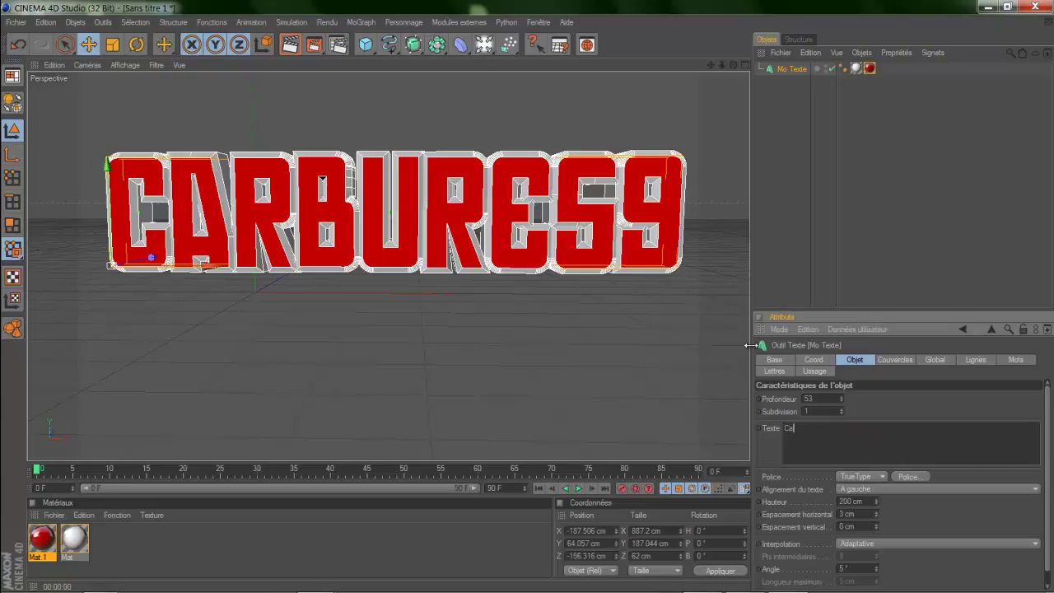
{"action": "key", "text": "BackSpace"}
{"action": "left_click", "coordinate": [875, 404]}
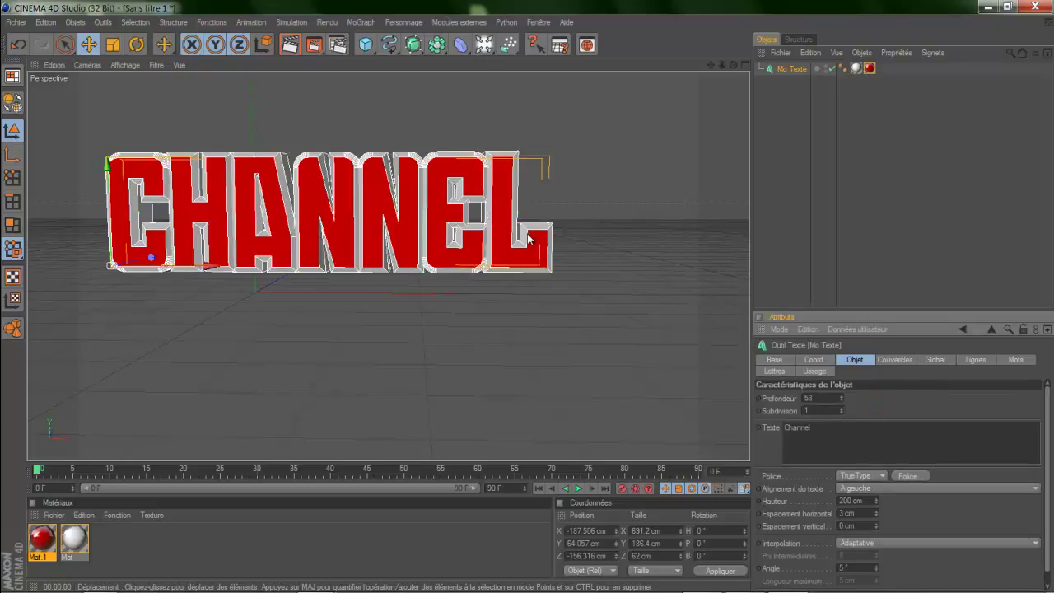
Step: Center the Channel text in the perspective view and render it to the picture viewer
{"action": "left_click_drag", "start_coordinate": [710, 65], "coordinate": [528, 303]}
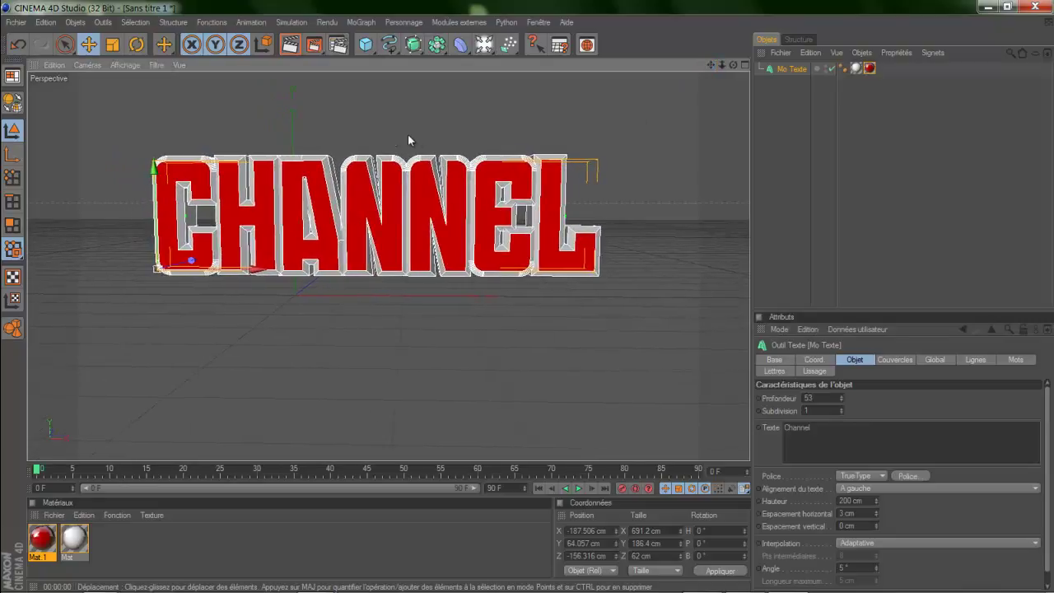
{"action": "left_click", "coordinate": [318, 48]}
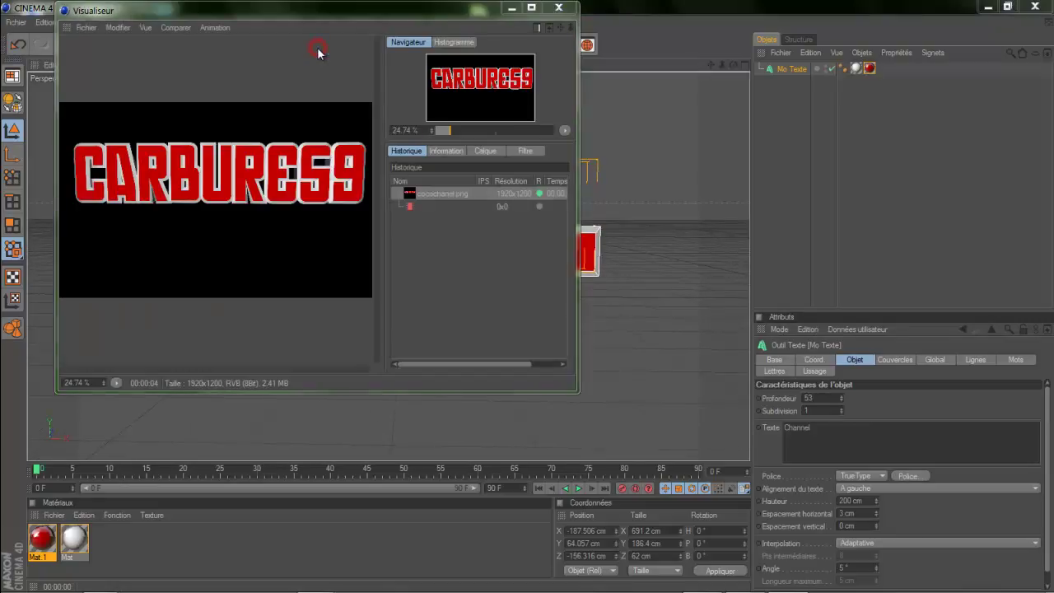
{"action": "left_click", "coordinate": [574, 359]}
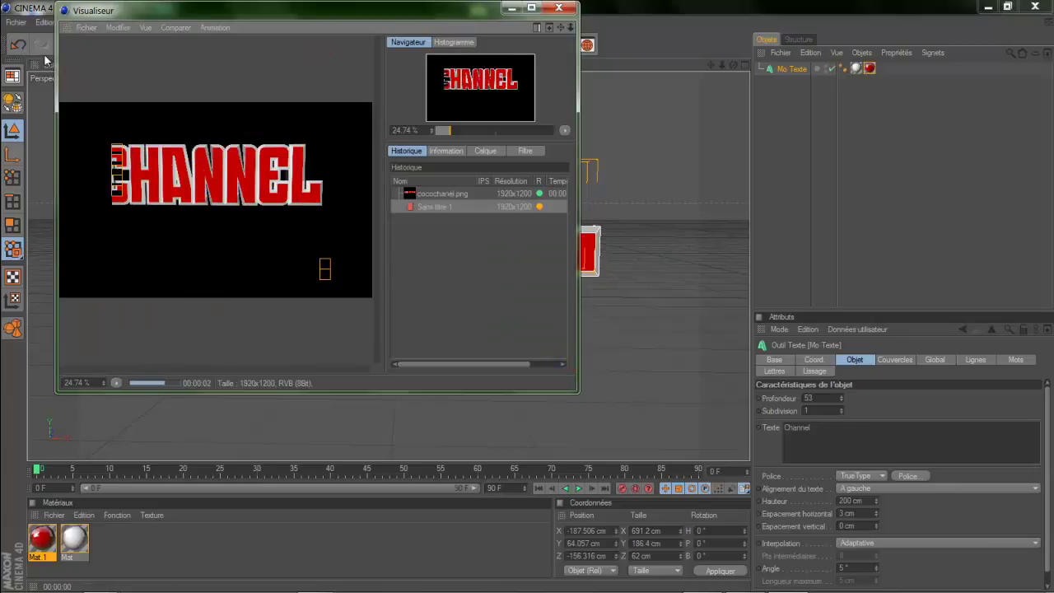
Step: Save the rendered Channel image as "cocoleopardre 1.png" in Nouveau dossier (4) and close the picture viewer
{"action": "left_click", "coordinate": [97, 30]}
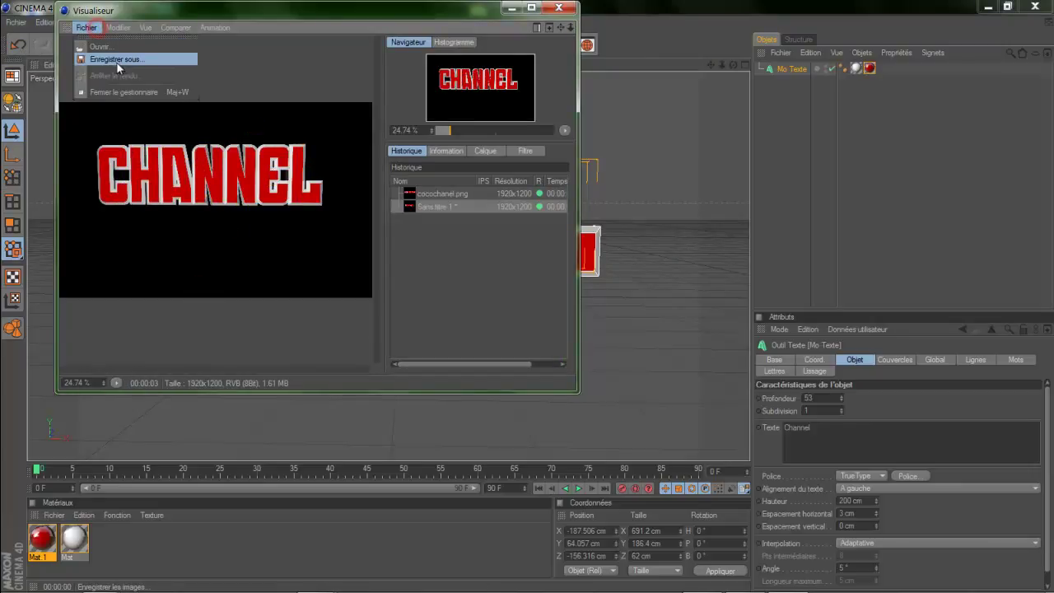
{"action": "left_click", "coordinate": [116, 54]}
{"action": "left_click", "coordinate": [97, 241]}
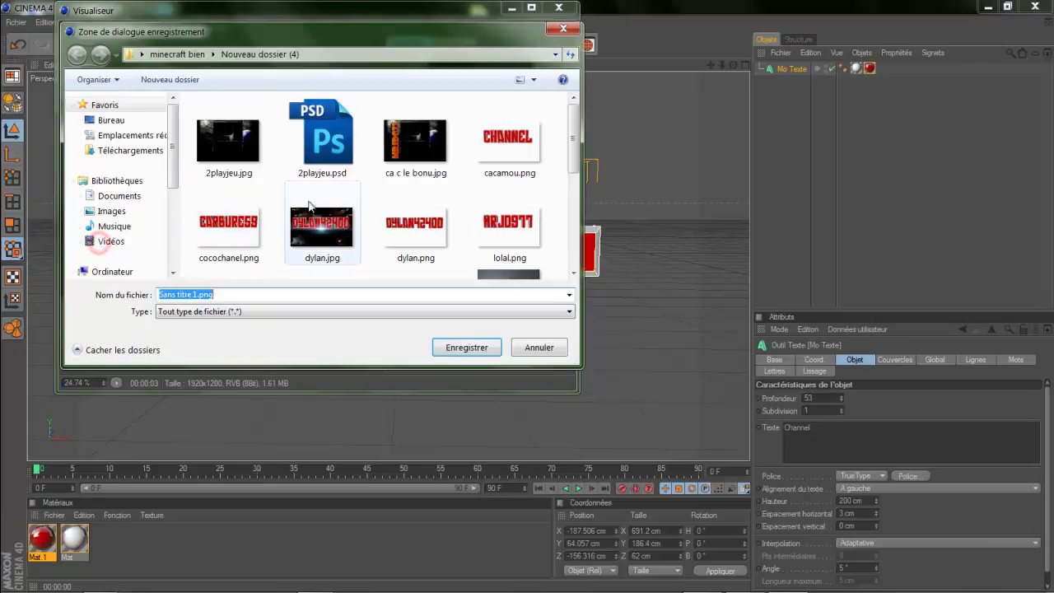
{"action": "left_click", "coordinate": [186, 297]}
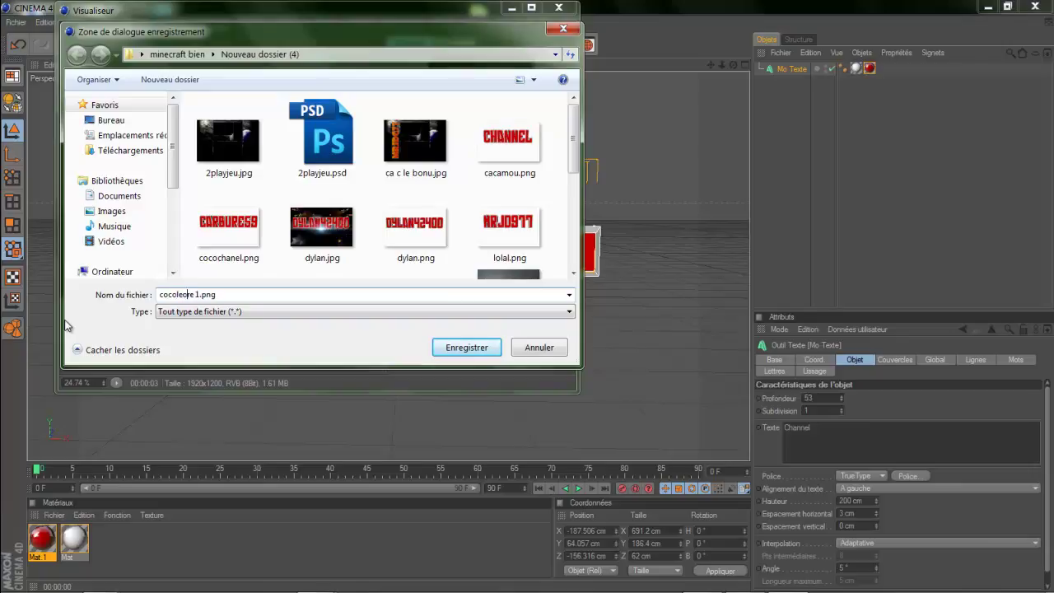
{"action": "left_click", "coordinate": [455, 346]}
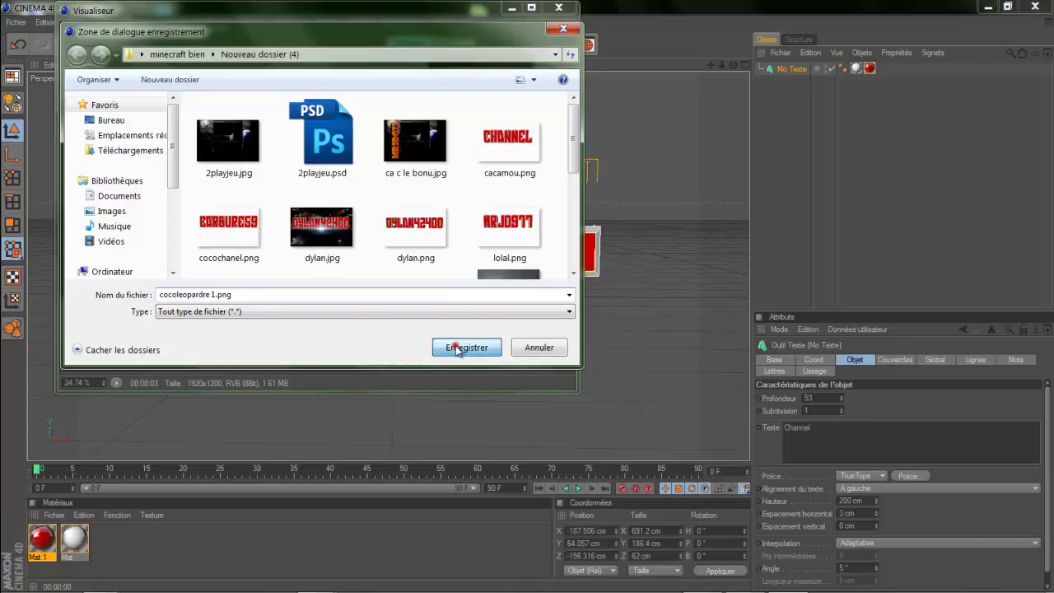
{"action": "left_click", "coordinate": [559, 8]}
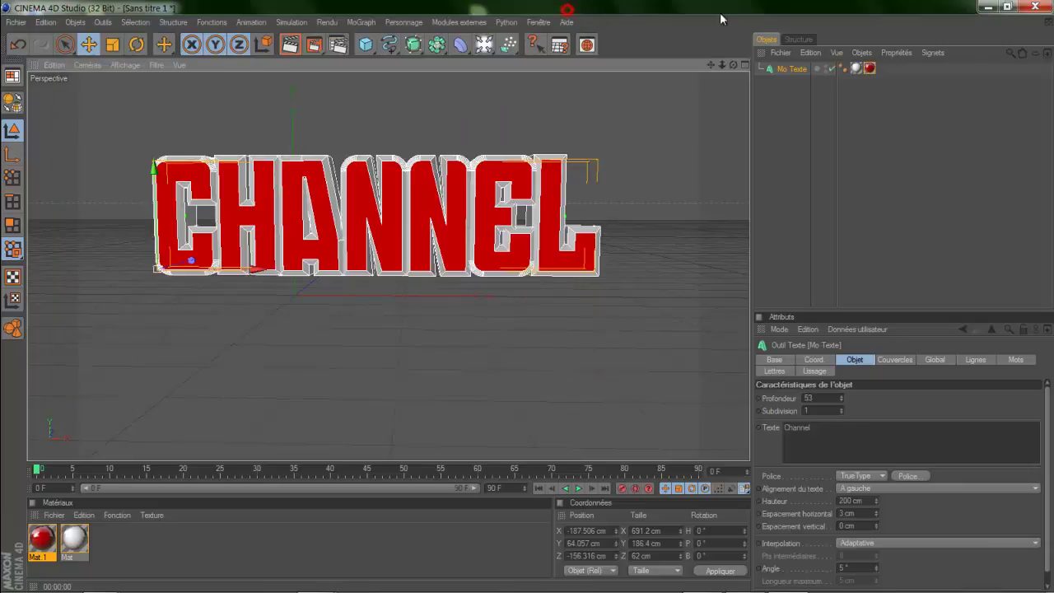
Step: Switch to Windows Explorer, check the saved Channel PNG in Nouveau dossier (4), and return to Nouveau dossier (5)
{"action": "left_click", "coordinate": [986, 6]}
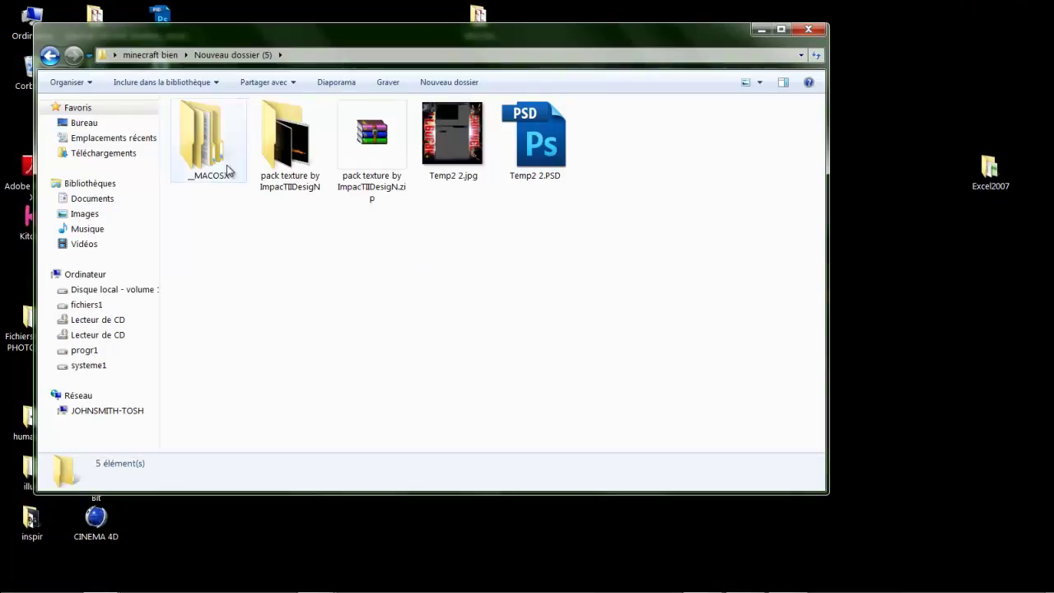
{"action": "left_click", "coordinate": [49, 56]}
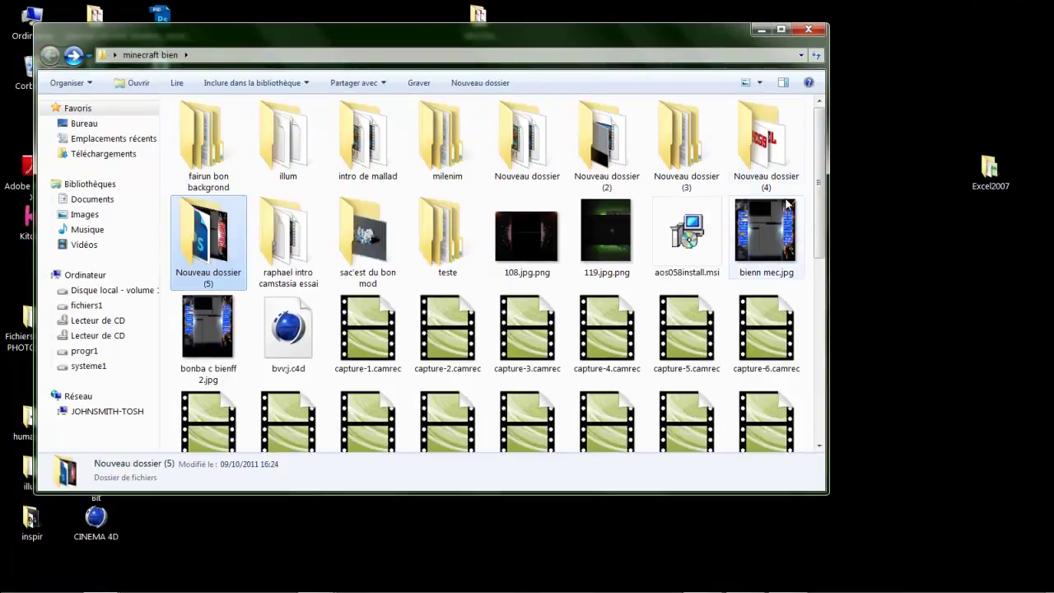
{"action": "double_click", "coordinate": [757, 163]}
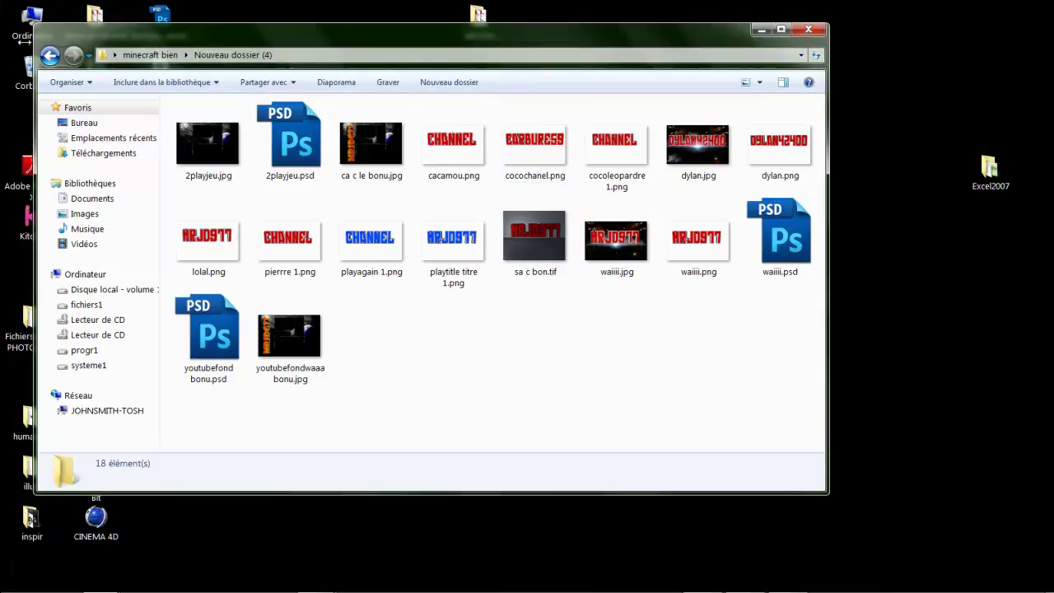
{"action": "left_click", "coordinate": [50, 56]}
{"action": "double_click", "coordinate": [219, 247]}
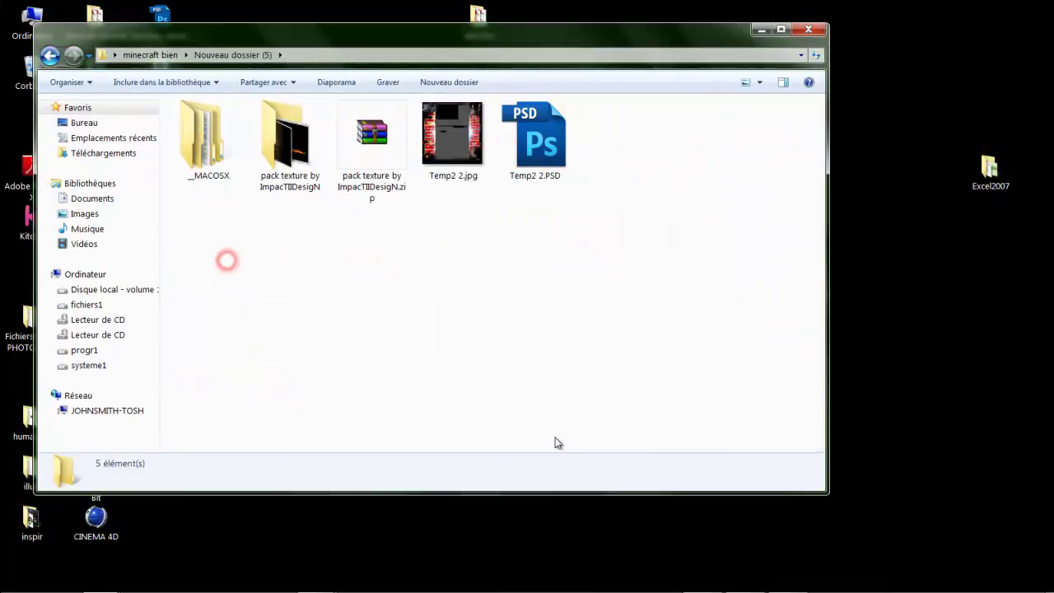
Step: Open Temp2 2.PSD from Nouveau dossier (5) in Photoshop
{"action": "left_click", "coordinate": [766, 579]}
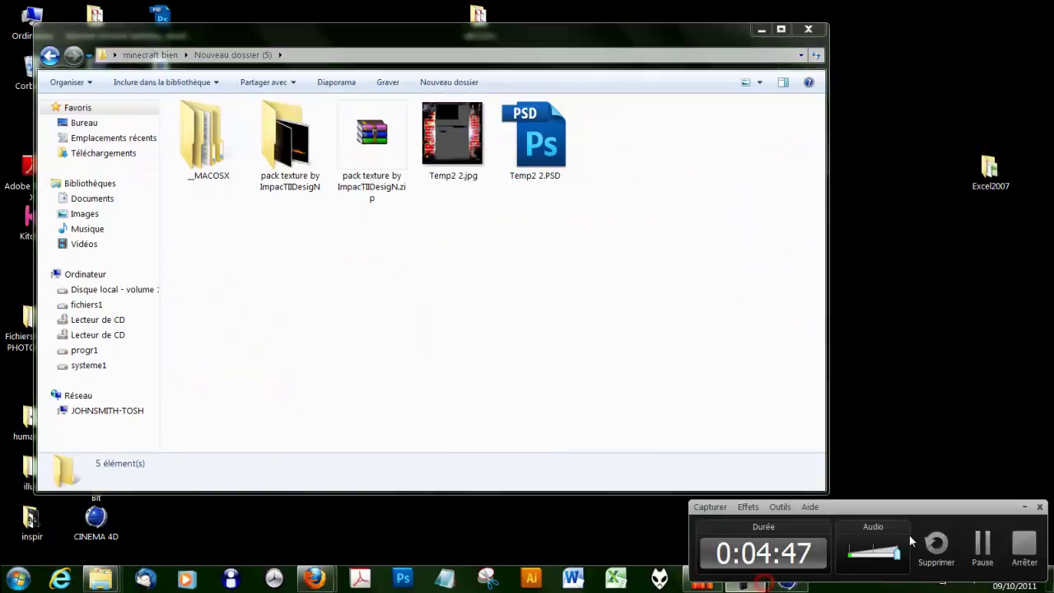
{"action": "left_click", "coordinate": [711, 313]}
{"action": "left_click", "coordinate": [550, 157]}
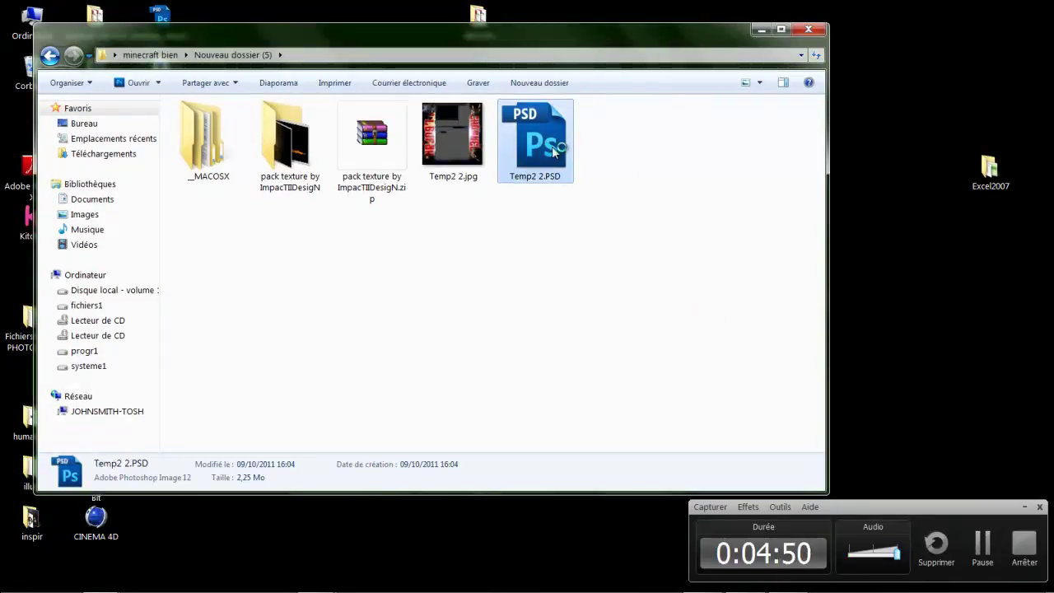
{"action": "left_click", "coordinate": [1025, 509]}
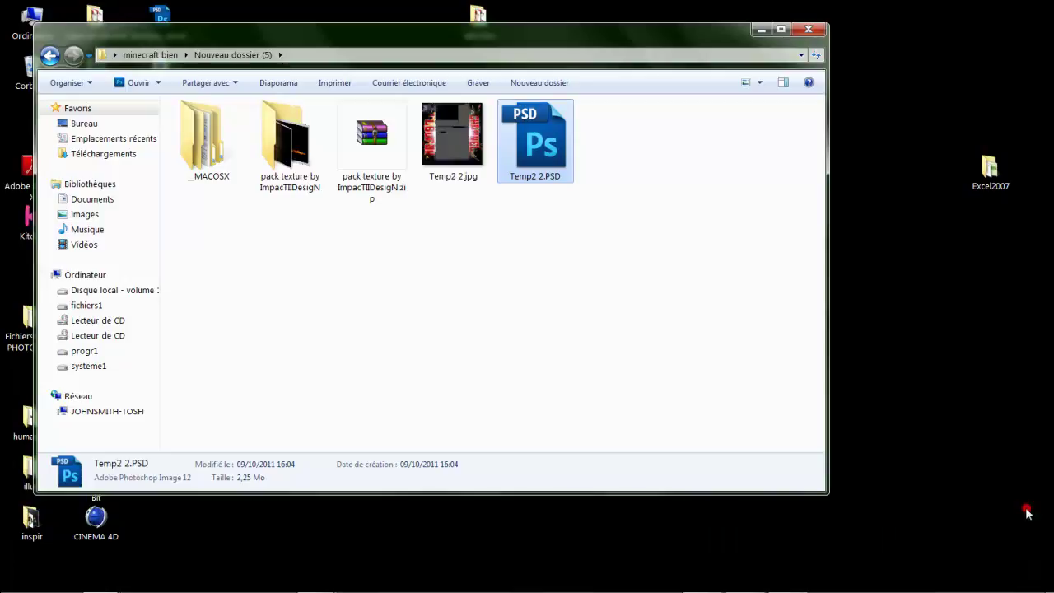
{"action": "left_click", "coordinate": [662, 588]}
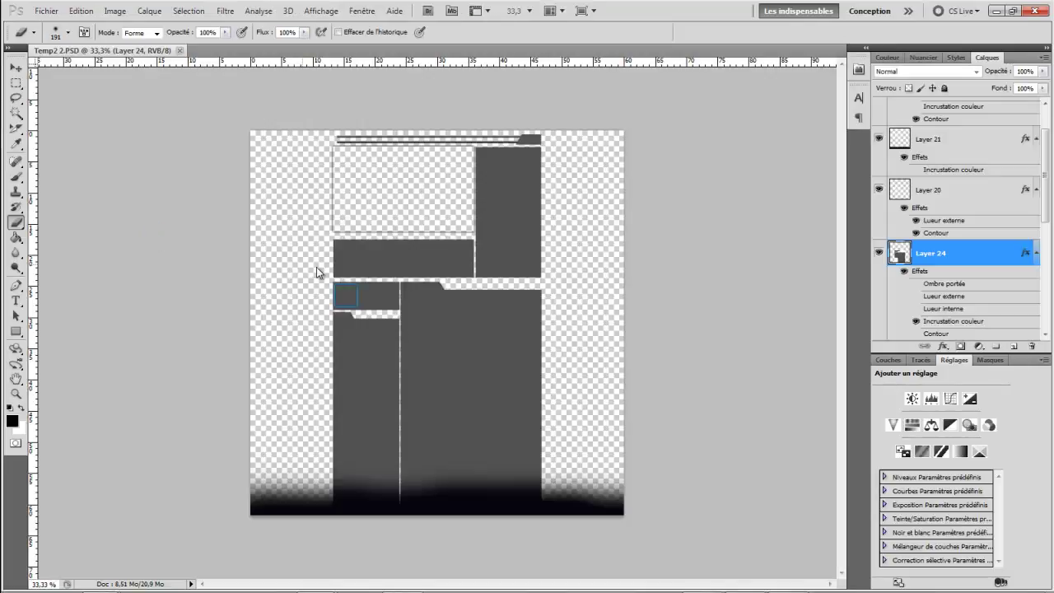
Step: Add a new empty layer and move it to the very bottom of the layer stack, below Shape 1
{"action": "left_click", "coordinate": [328, 274]}
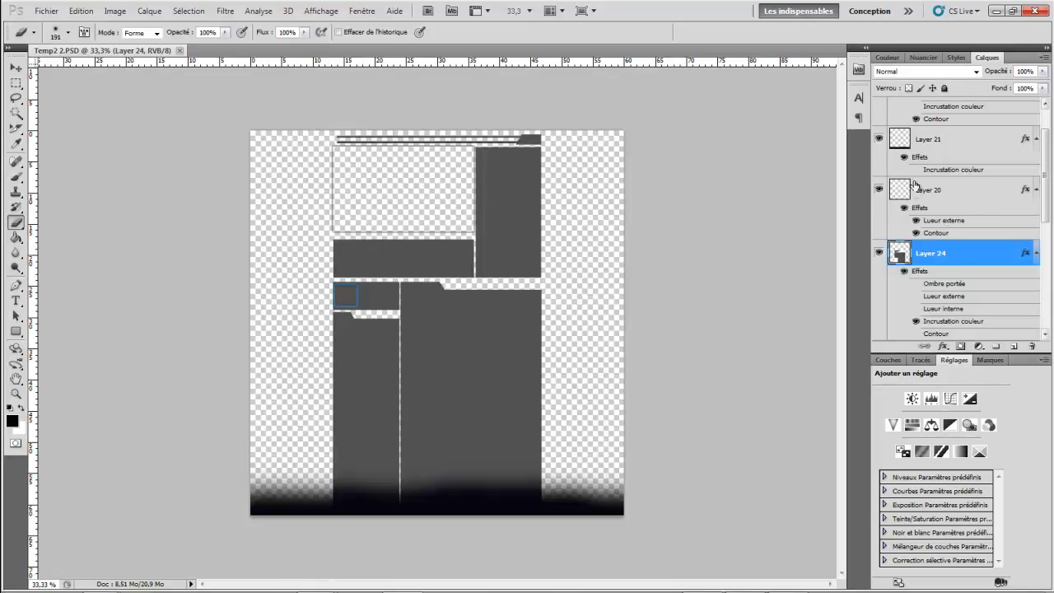
{"action": "left_click", "coordinate": [1014, 347]}
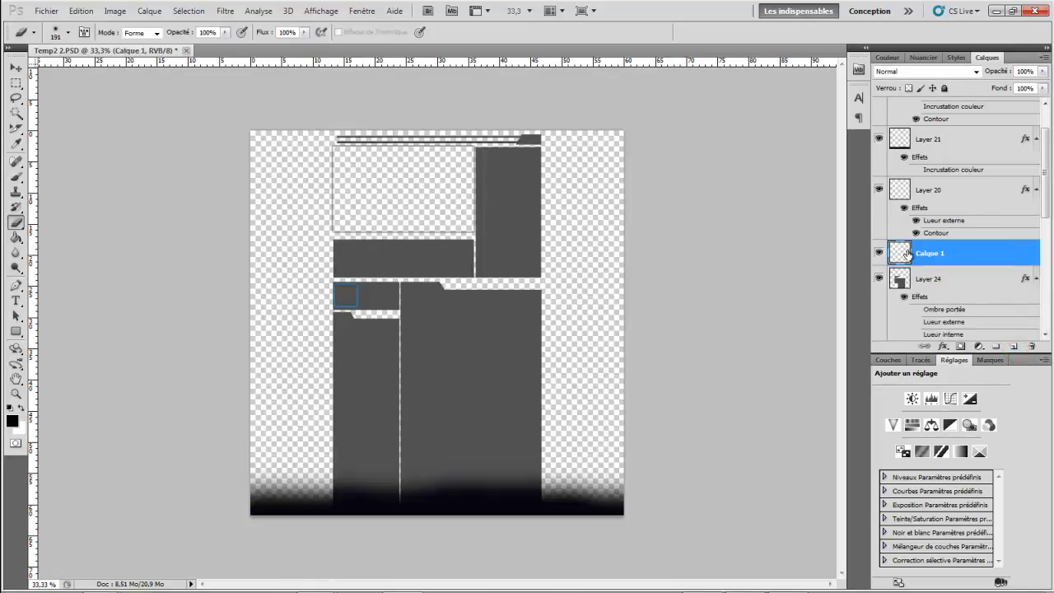
{"action": "left_click_drag", "start_coordinate": [907, 253], "coordinate": [946, 353]}
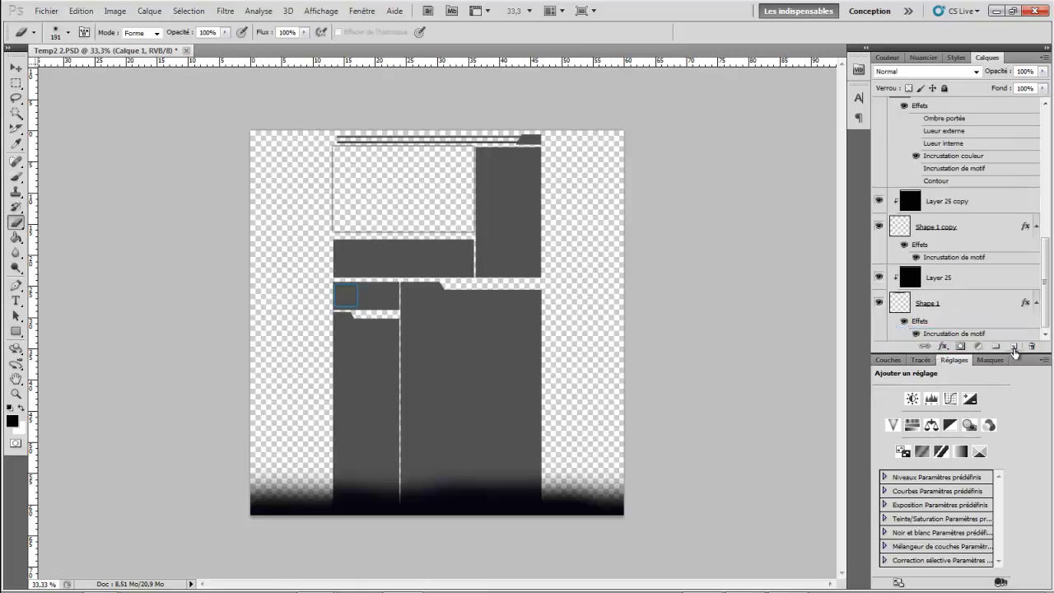
{"action": "scroll", "coordinate": [989, 282], "scroll_direction": "up", "scroll_amount": 5}
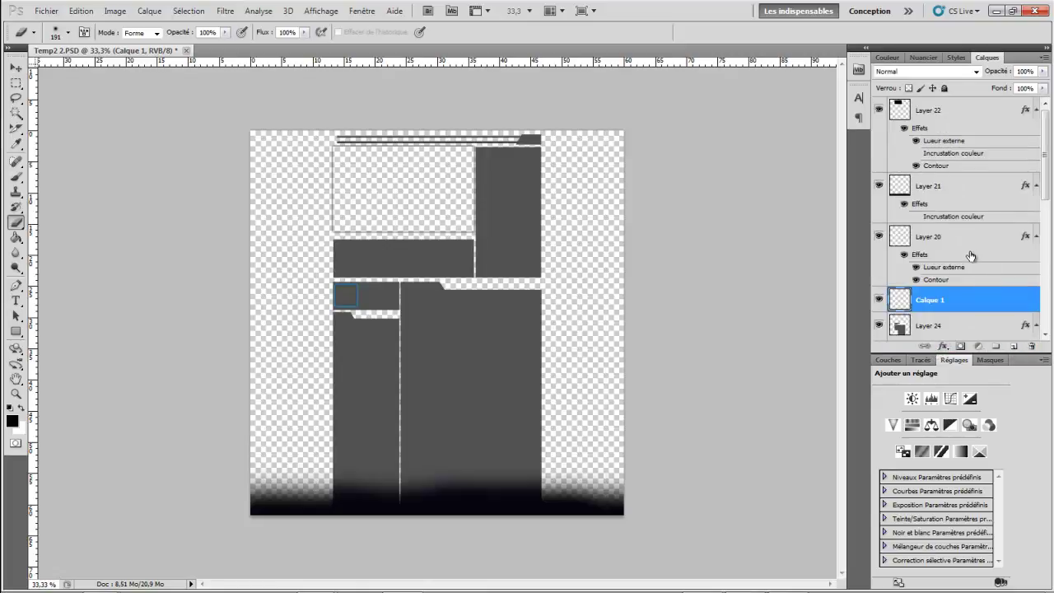
{"action": "left_click_drag", "start_coordinate": [907, 302], "coordinate": [944, 337]}
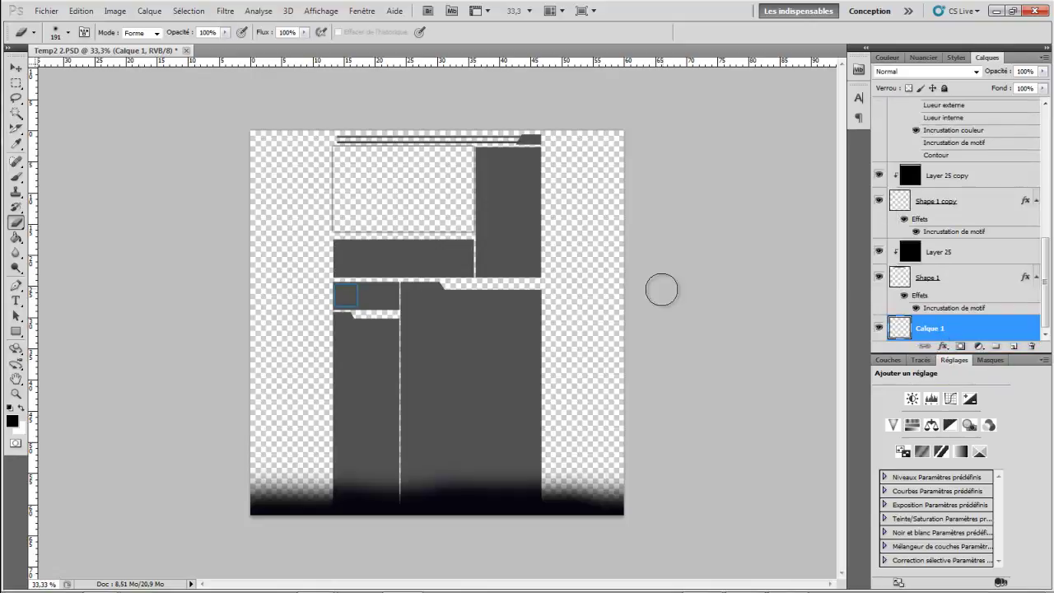
Step: Fill the new bottom layer with black using the Paint Bucket tool
{"action": "left_click", "coordinate": [17, 236]}
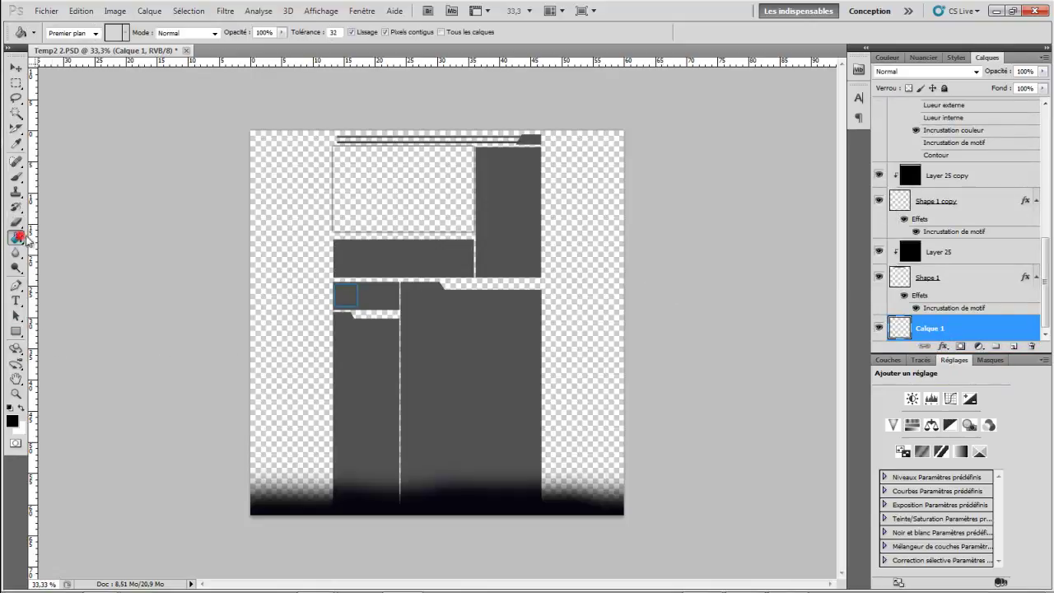
{"action": "left_click", "coordinate": [11, 422]}
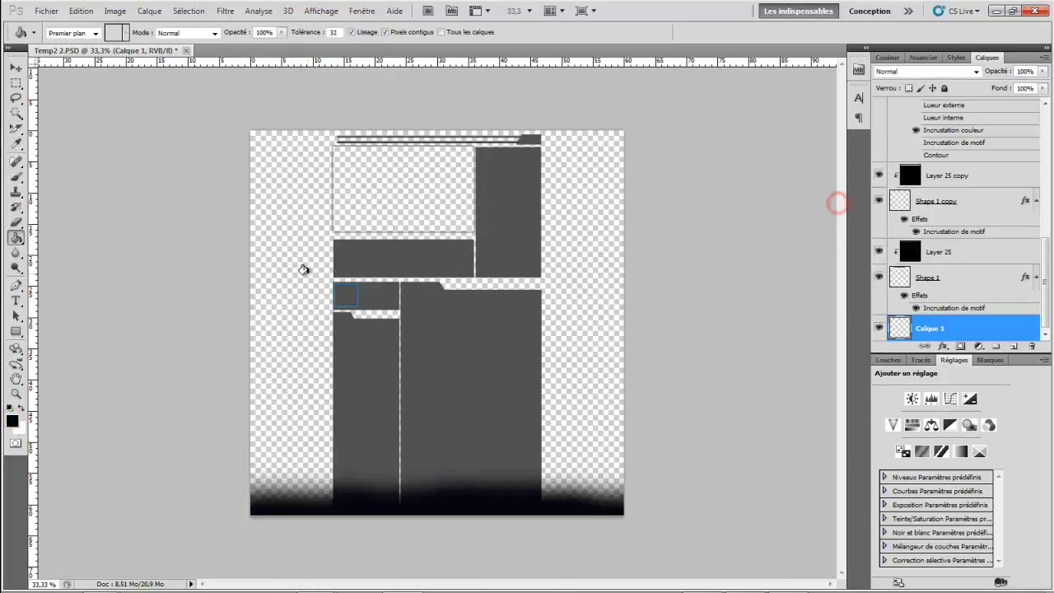
{"action": "left_click", "coordinate": [307, 269]}
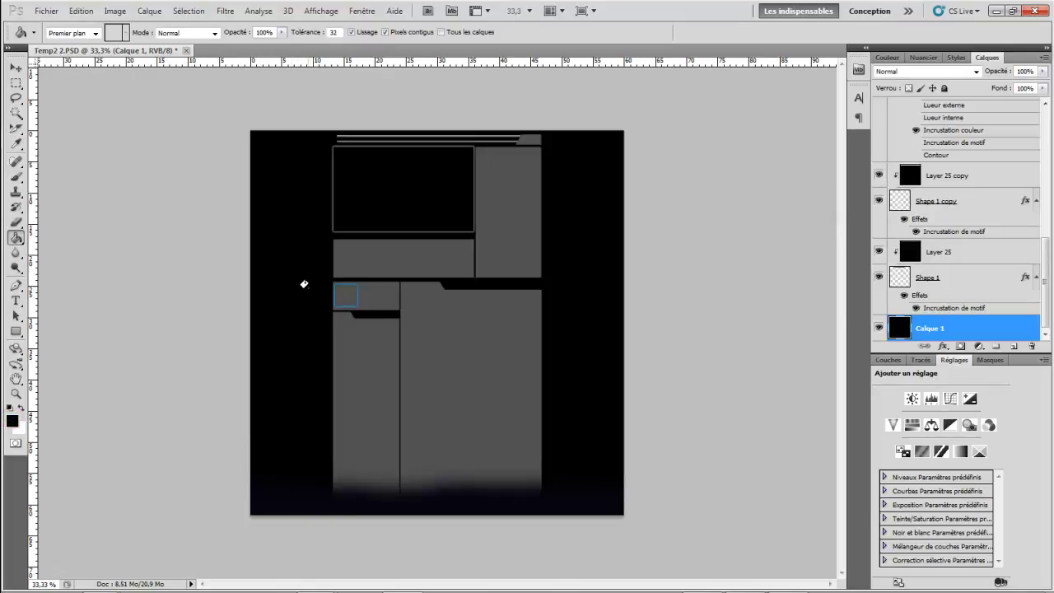
Step: Import cocochanel.png from Nouveau dossier (4) into the template as a placed image
{"action": "left_click", "coordinate": [46, 10]}
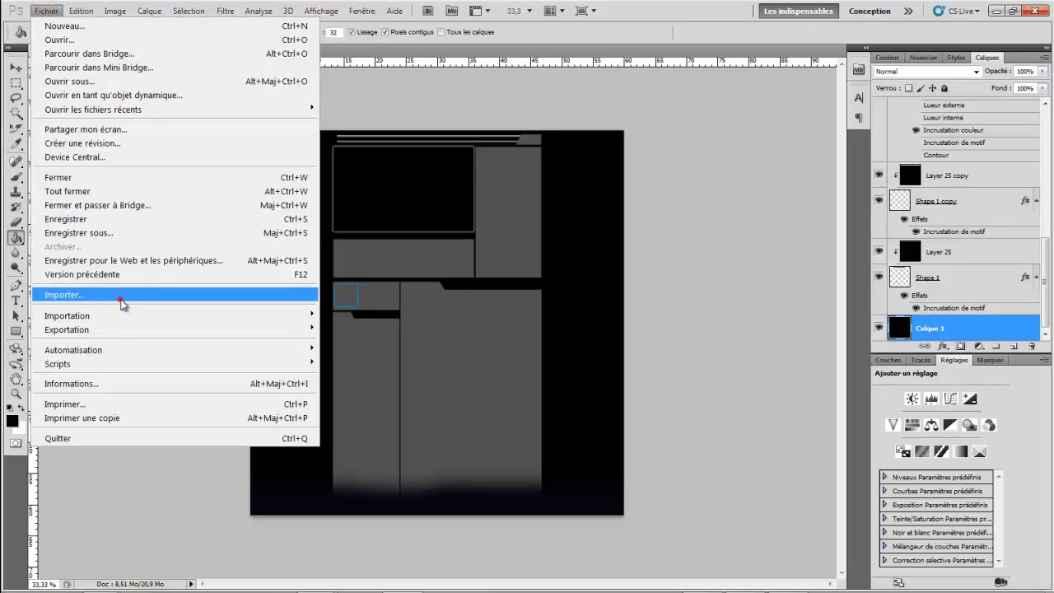
{"action": "left_click", "coordinate": [121, 302]}
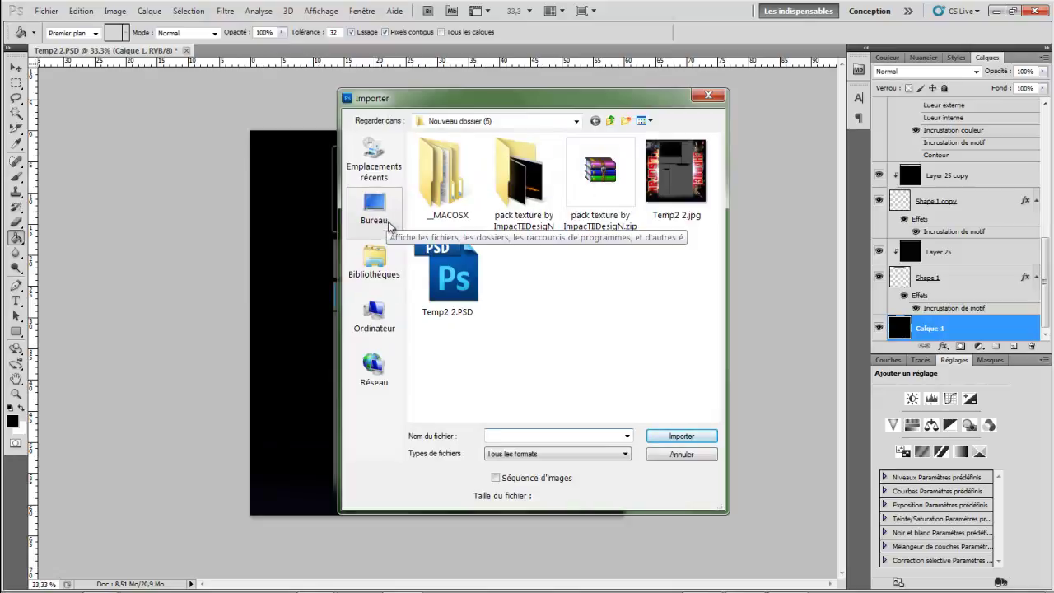
{"action": "left_click", "coordinate": [611, 121]}
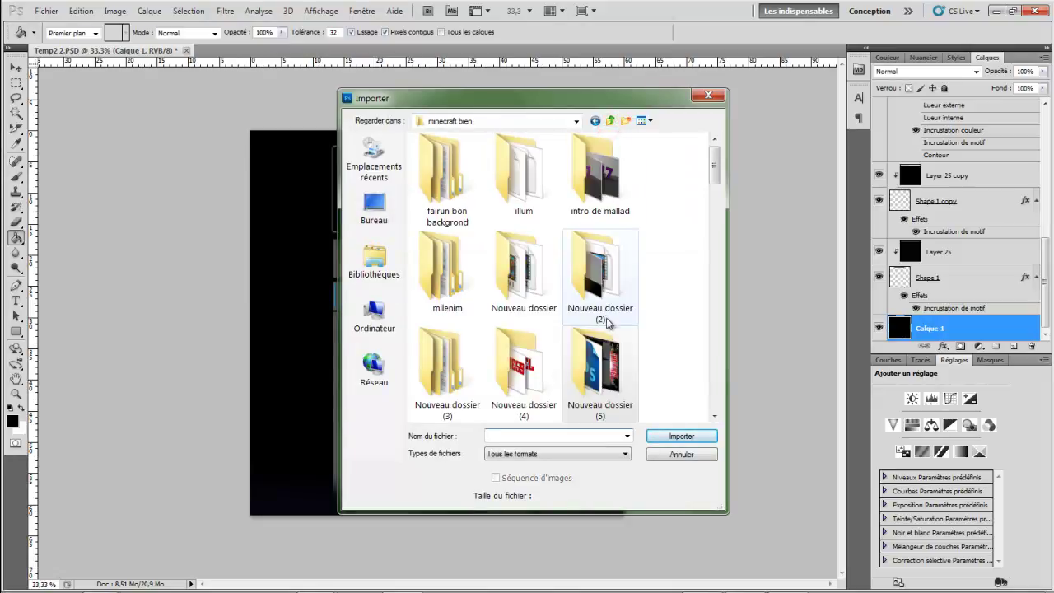
{"action": "double_click", "coordinate": [524, 362]}
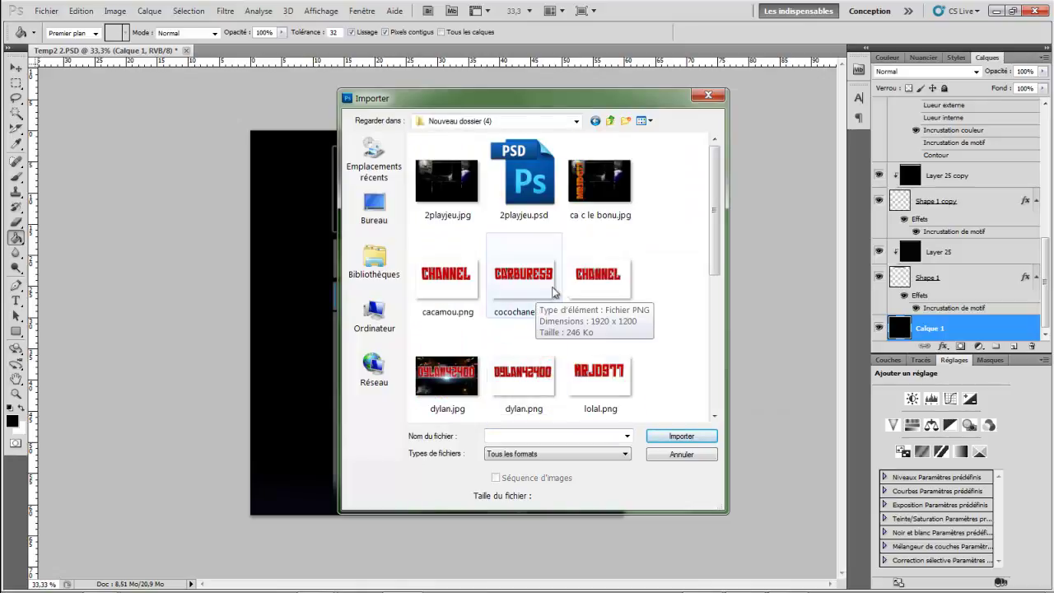
{"action": "left_click", "coordinate": [526, 290]}
{"action": "double_click", "coordinate": [528, 290]}
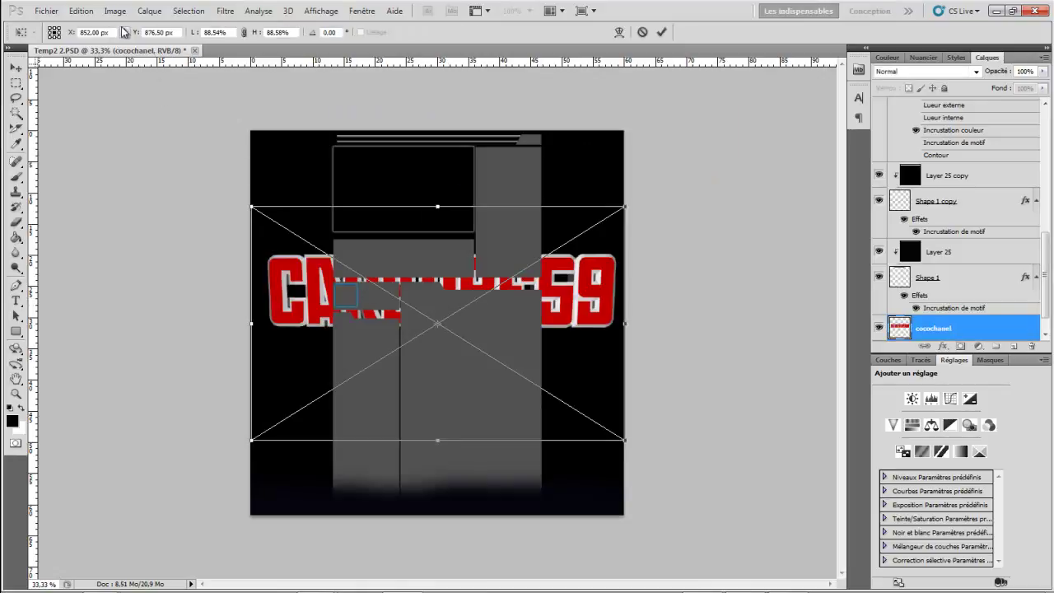
Step: Rotate the placed Carbure59 image 90° clockwise and move it over the template's left margin
{"action": "left_click", "coordinate": [81, 11]}
{"action": "mouse_move", "coordinate": [230, 295]}
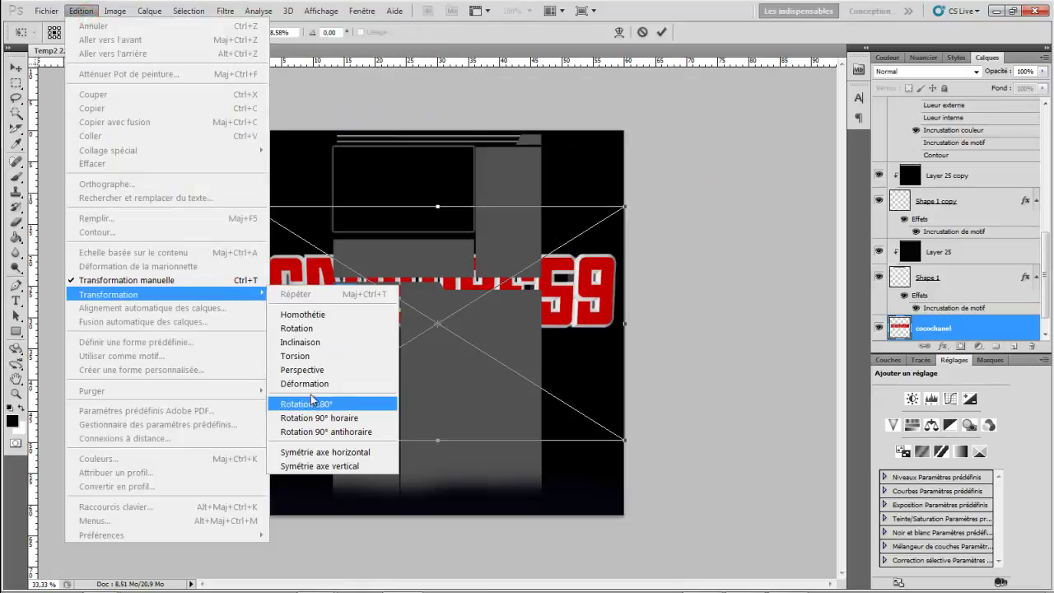
{"action": "left_click", "coordinate": [320, 418]}
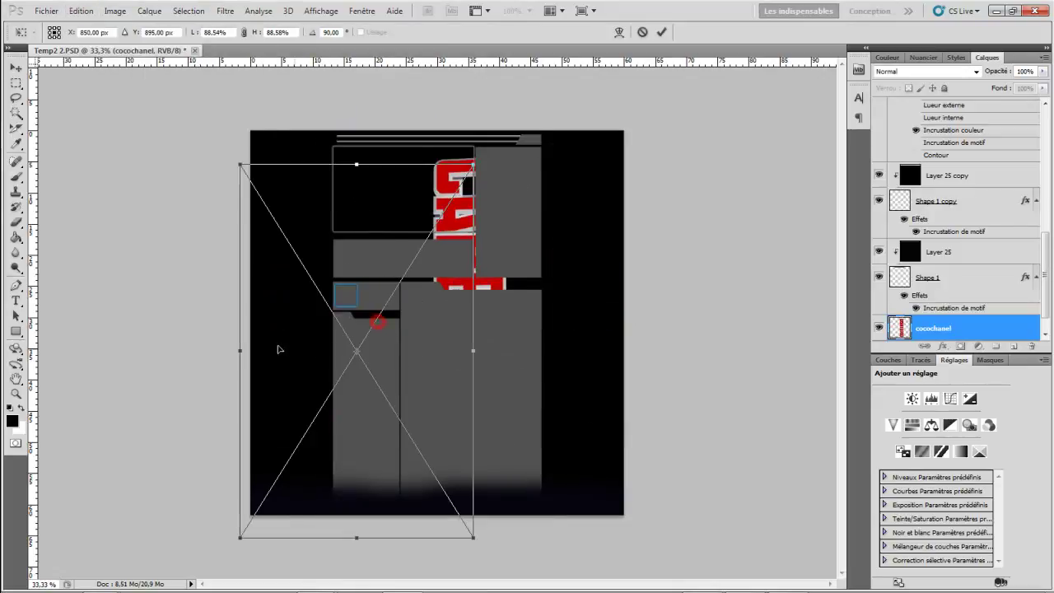
{"action": "left_click_drag", "start_coordinate": [278, 349], "coordinate": [190, 293]}
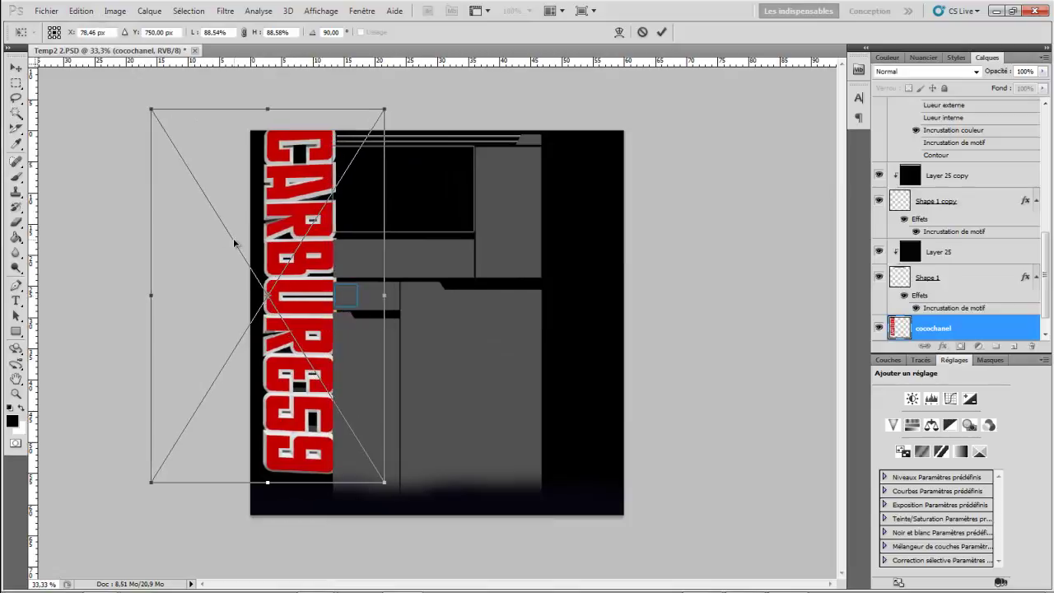
Step: Rotate the Carbure59 image 180° so it reads upwards, and reposition it in the left margin
{"action": "left_click", "coordinate": [90, 15]}
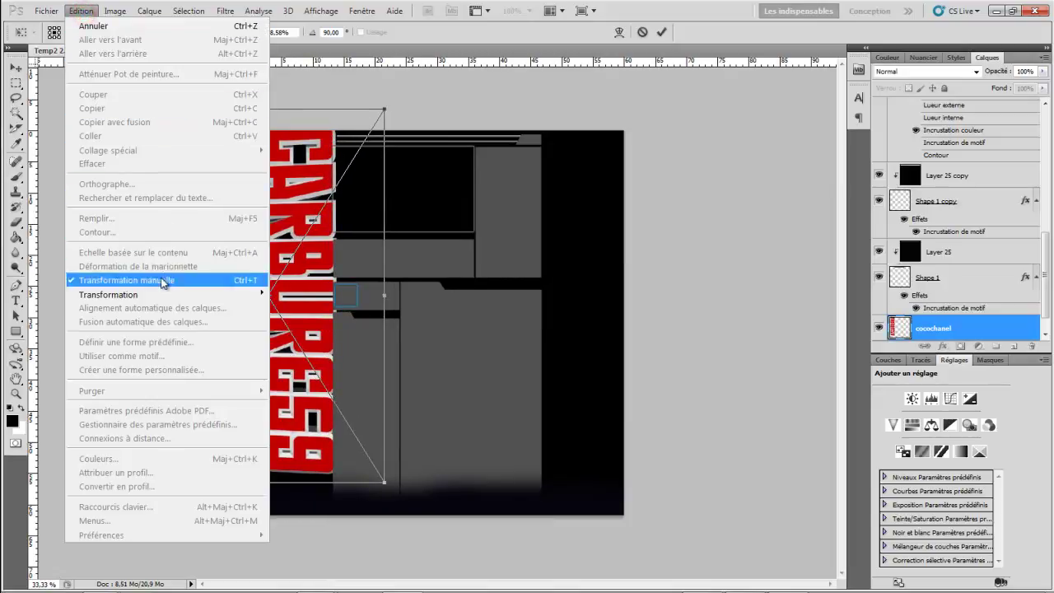
{"action": "mouse_move", "coordinate": [178, 295]}
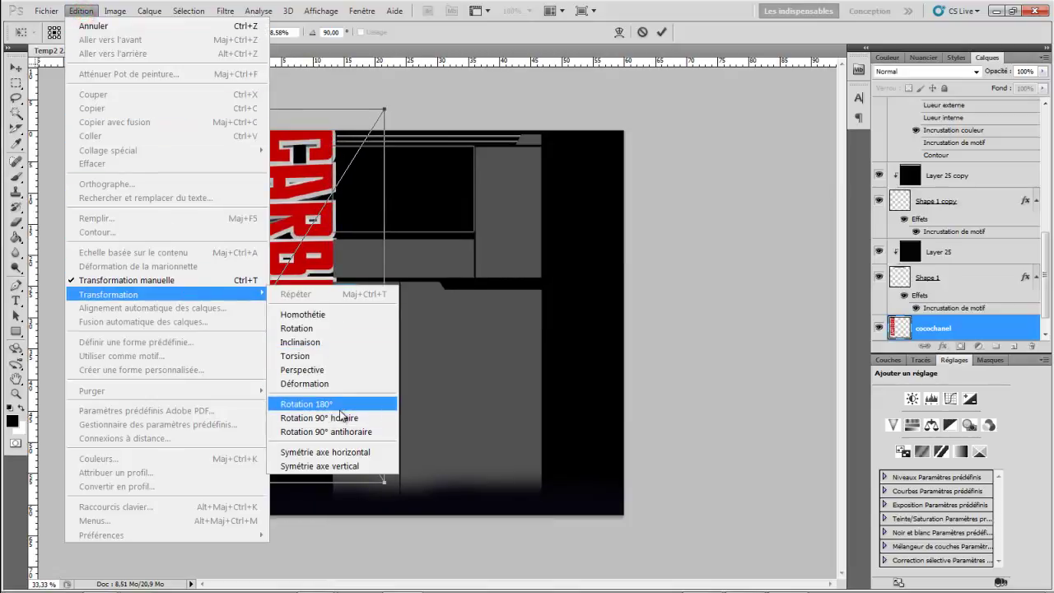
{"action": "left_click", "coordinate": [333, 404]}
{"action": "left_click_drag", "start_coordinate": [290, 315], "coordinate": [345, 354]}
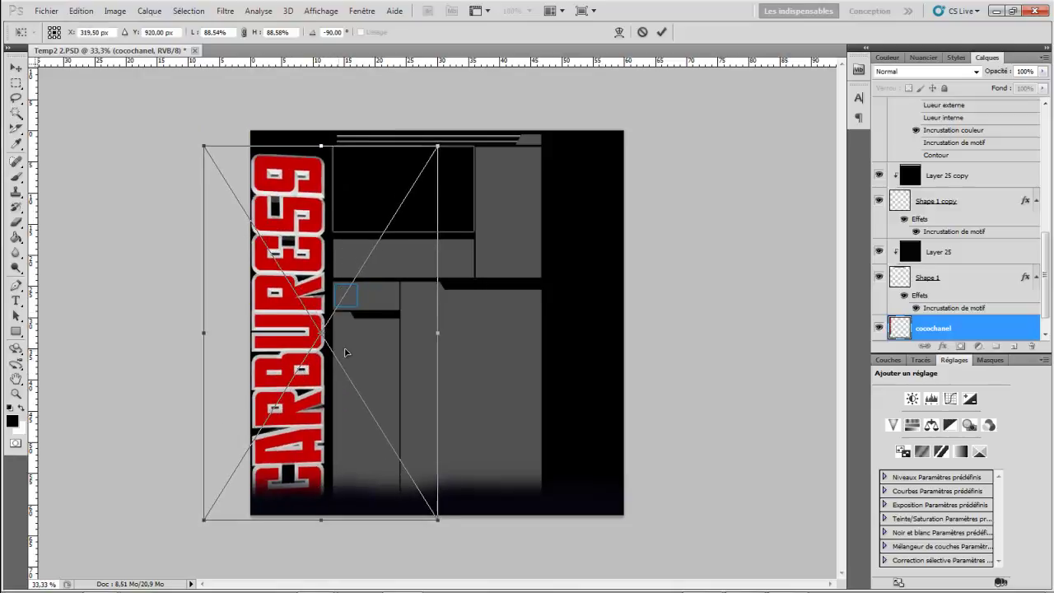
Step: Scale the Carbure59 image to about 70% by 64%, place it just beside the grey panels in the left margin, and apply the transformation
{"action": "left_click_drag", "start_coordinate": [204, 149], "coordinate": [275, 217]}
{"action": "left_click_drag", "start_coordinate": [367, 341], "coordinate": [341, 302]}
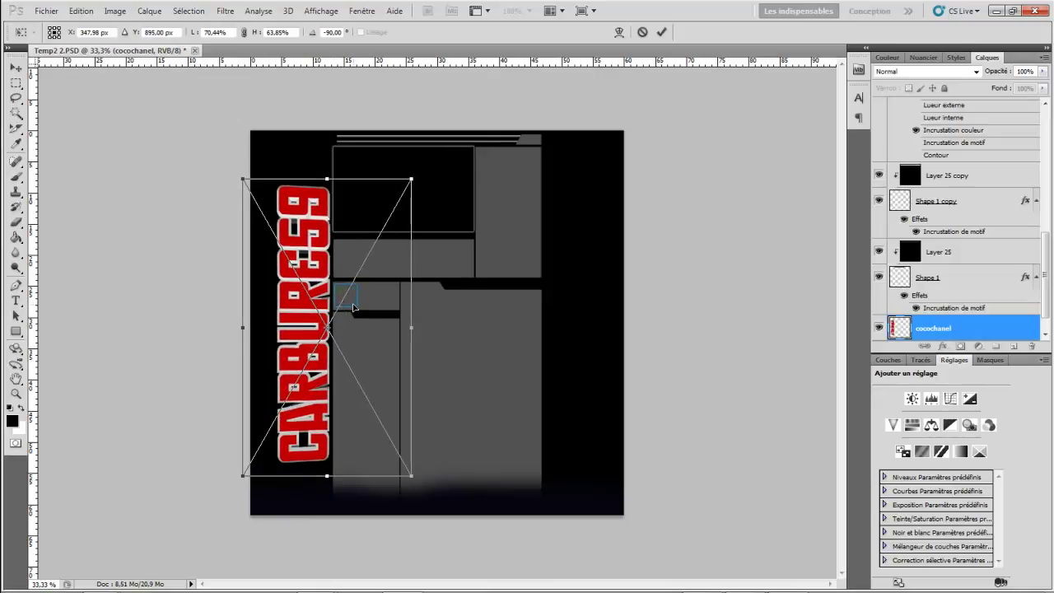
{"action": "double_click", "coordinate": [352, 246]}
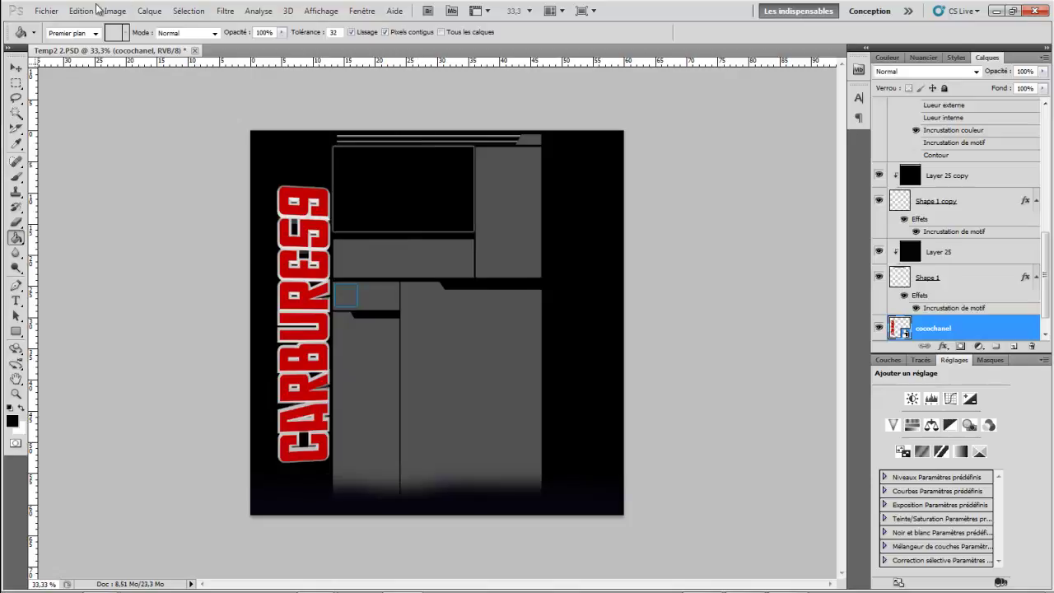
Step: Import cocoleopardre 1.png from Nouveau dossier (4) as a placed image and rotate it 90° clockwise
{"action": "left_click", "coordinate": [46, 11]}
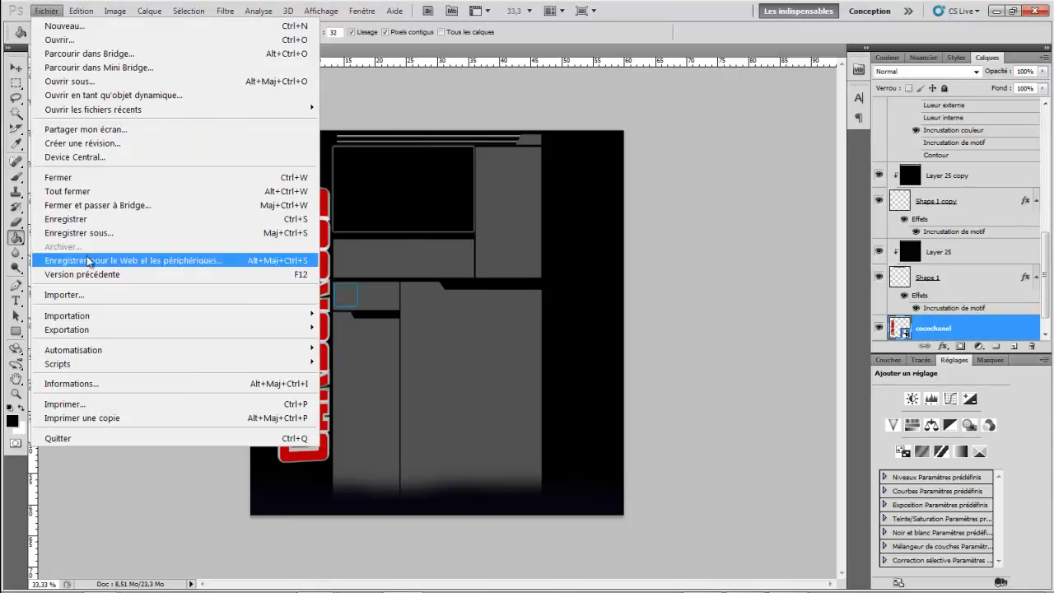
{"action": "left_click", "coordinate": [96, 297]}
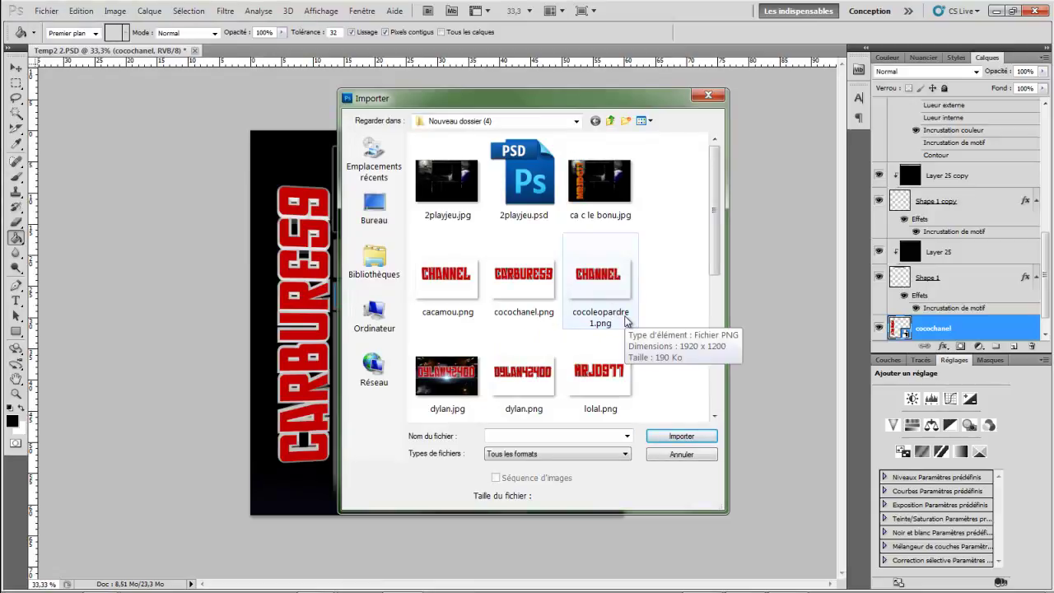
{"action": "double_click", "coordinate": [624, 320]}
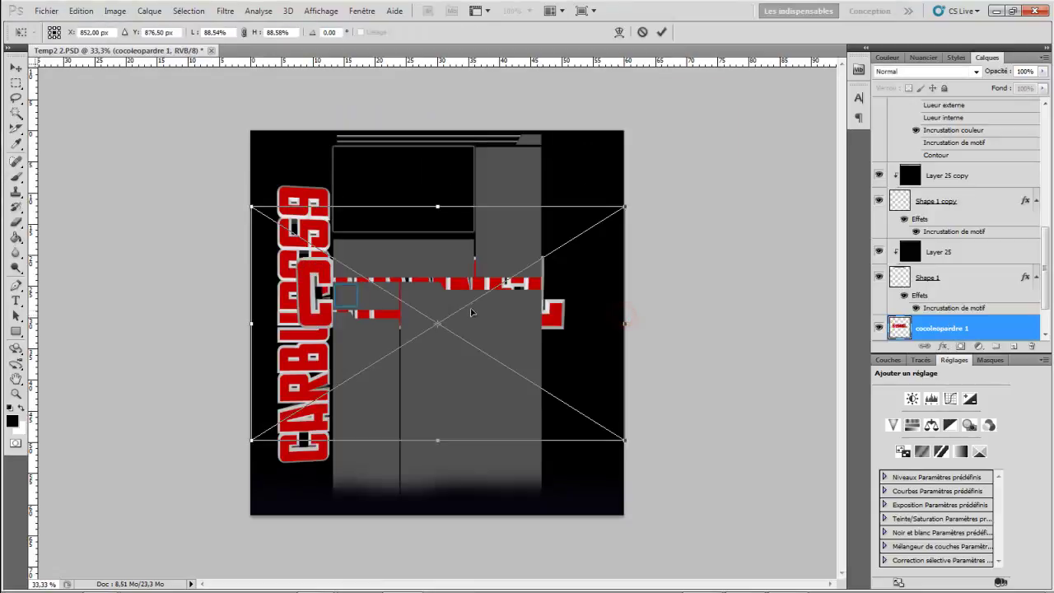
{"action": "left_click", "coordinate": [80, 11]}
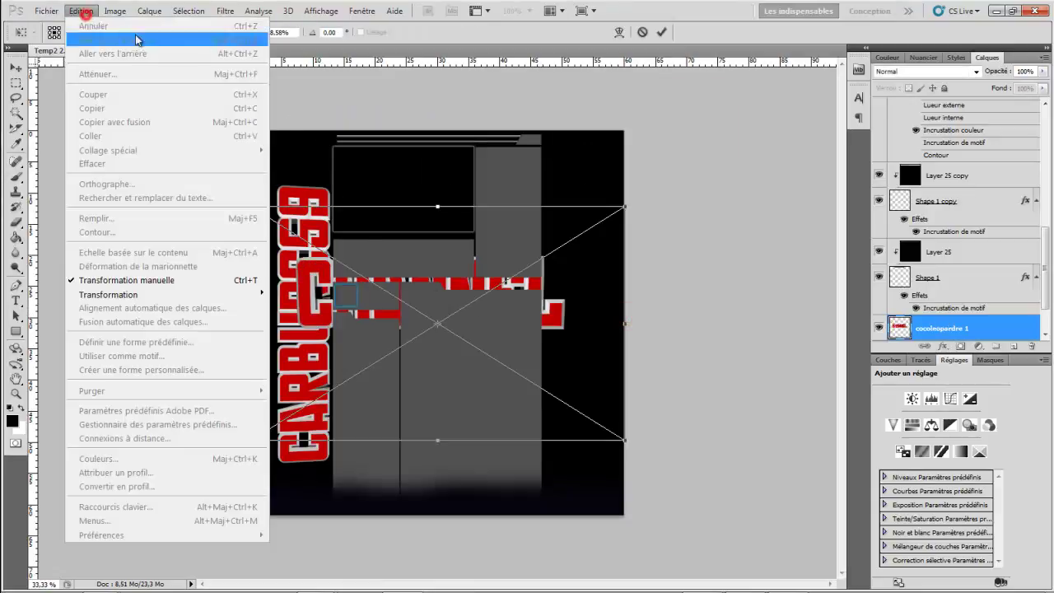
{"action": "mouse_move", "coordinate": [198, 294]}
{"action": "left_click", "coordinate": [319, 418]}
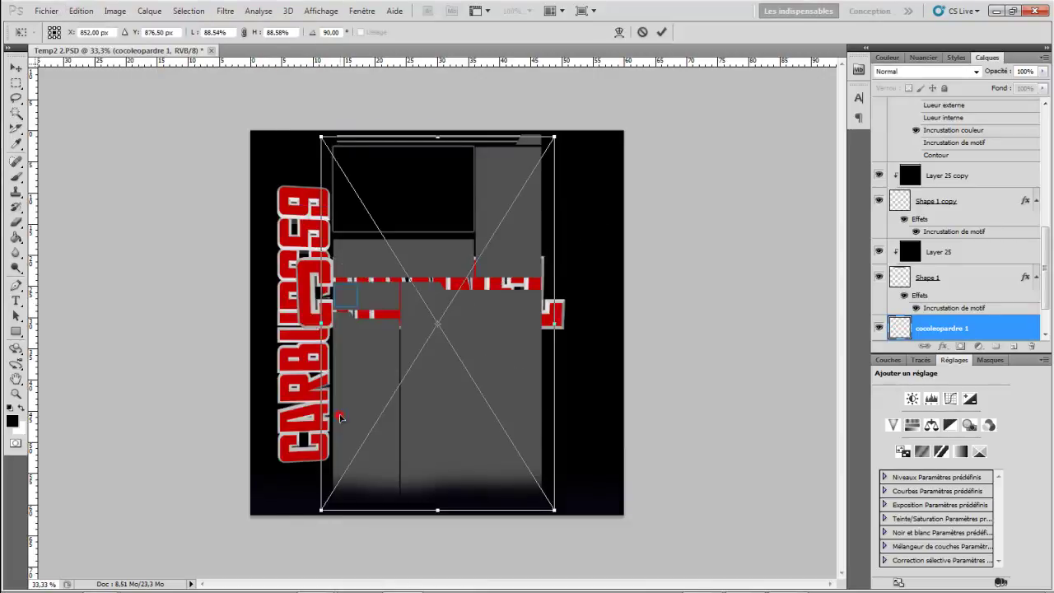
Step: Move the Channel image over the template's right margin, scale it to about 79% by 78%, and apply the transformation
{"action": "left_click_drag", "start_coordinate": [439, 326], "coordinate": [537, 316]}
{"action": "left_click_drag", "start_coordinate": [663, 130], "coordinate": [653, 156]}
{"action": "left_click_drag", "start_coordinate": [608, 240], "coordinate": [602, 235]}
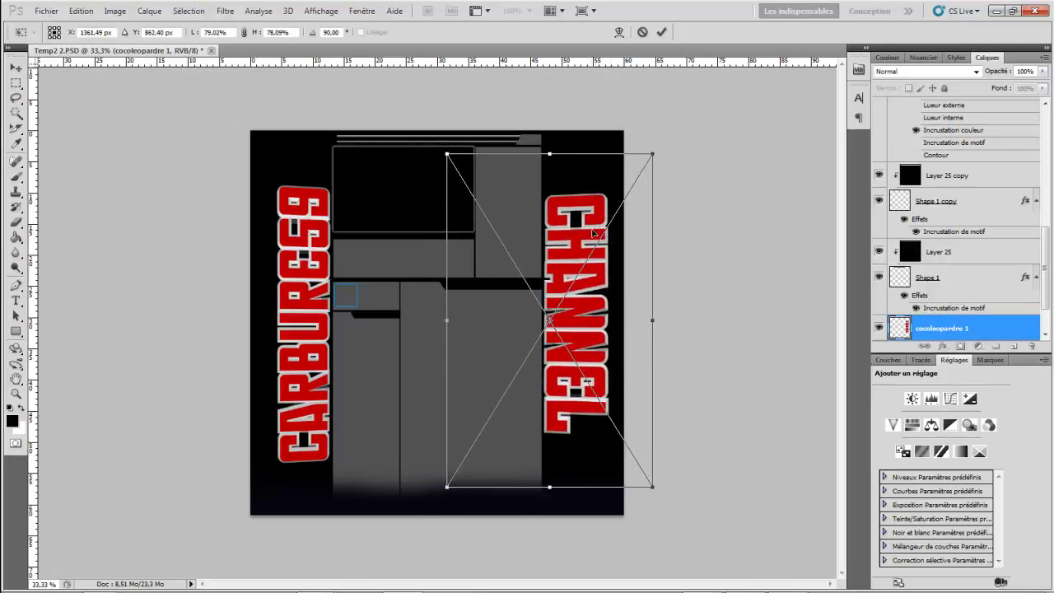
{"action": "key", "text": "Return"}
{"action": "key", "text": "g"}
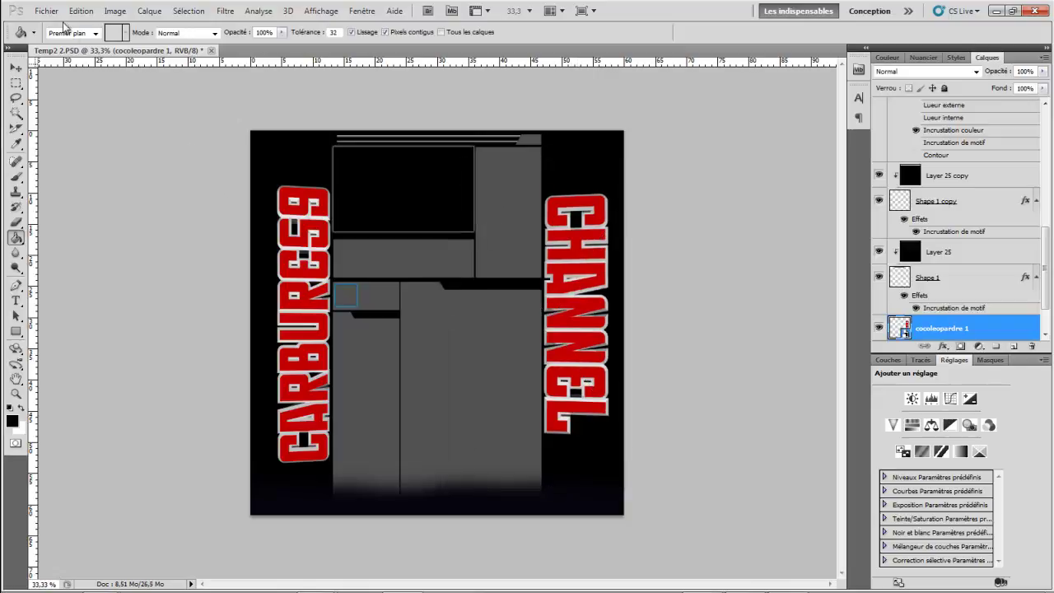
Step: Import optical flare.png from the ImpacTIIDesigN texture pack folder in Nouveau dossier (5) and set its blend mode to Superposition
{"action": "left_click", "coordinate": [46, 11]}
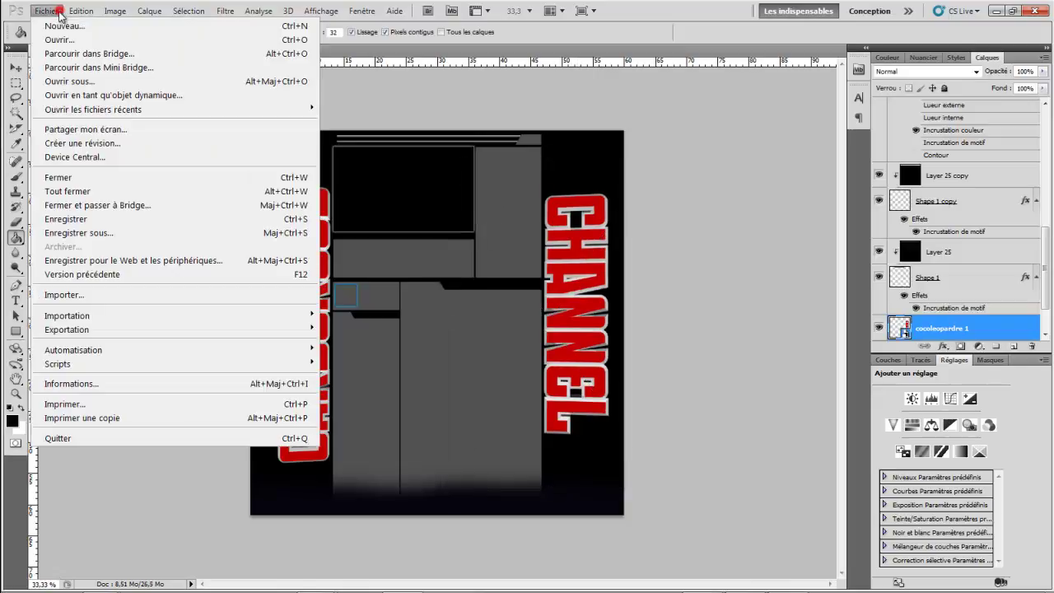
{"action": "left_click", "coordinate": [110, 299]}
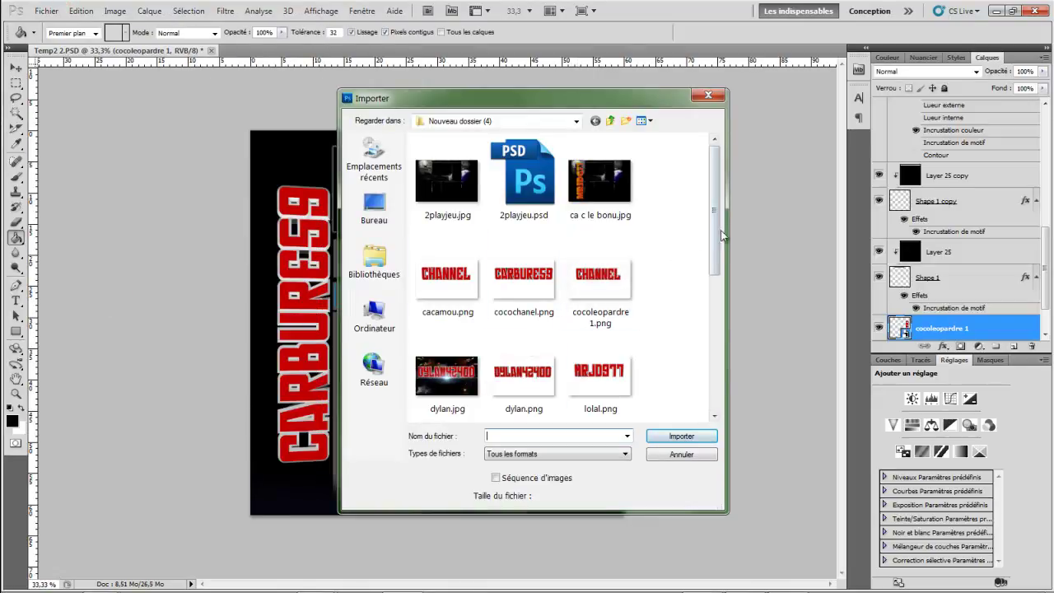
{"action": "left_click_drag", "start_coordinate": [714, 238], "coordinate": [685, 397]}
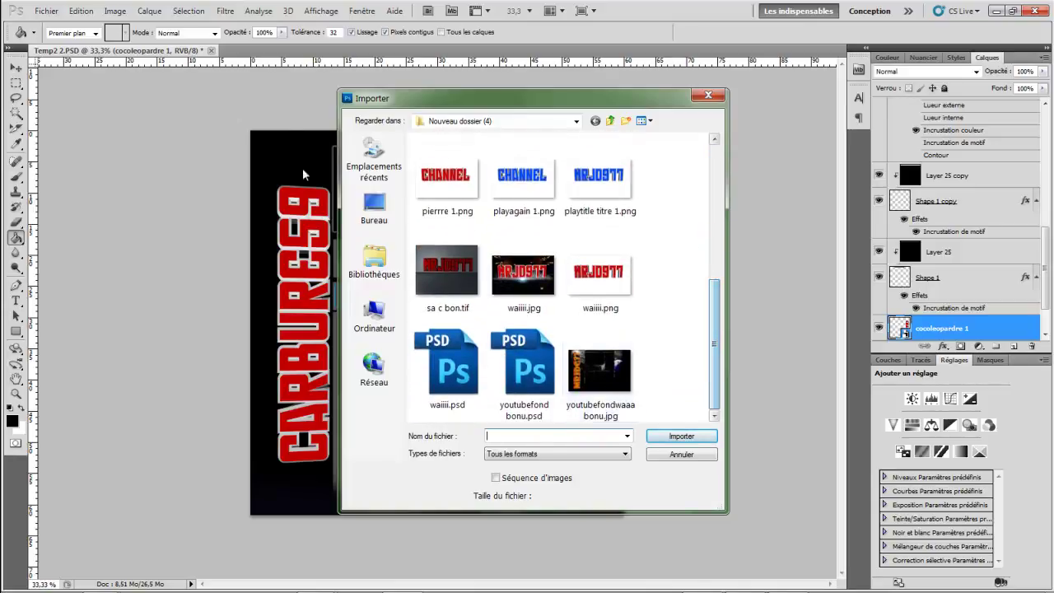
{"action": "left_click", "coordinate": [610, 121]}
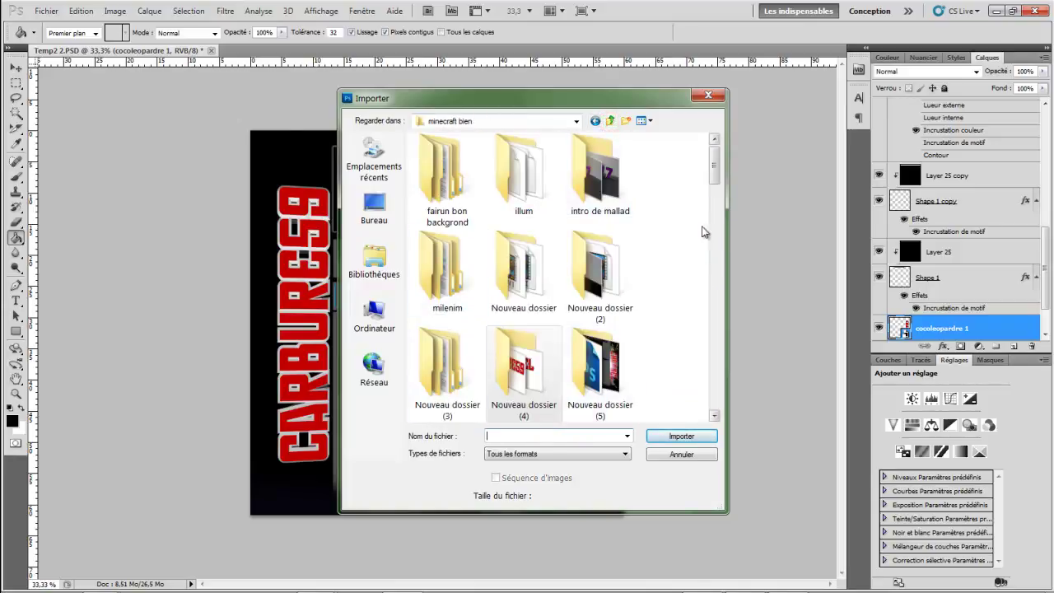
{"action": "scroll", "coordinate": [713, 177], "scroll_direction": "down", "scroll_amount": 3}
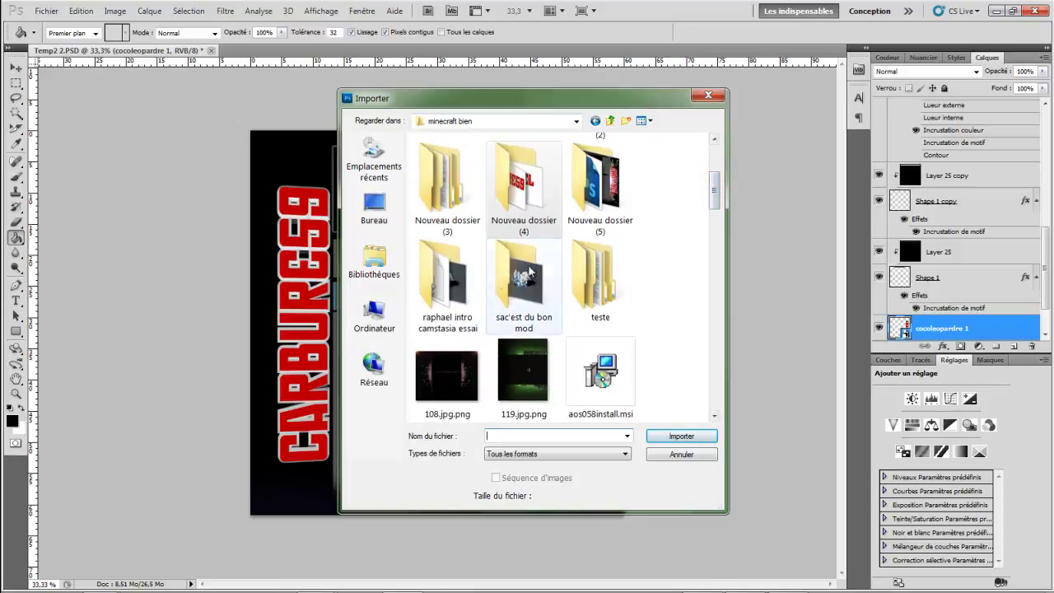
{"action": "double_click", "coordinate": [600, 206]}
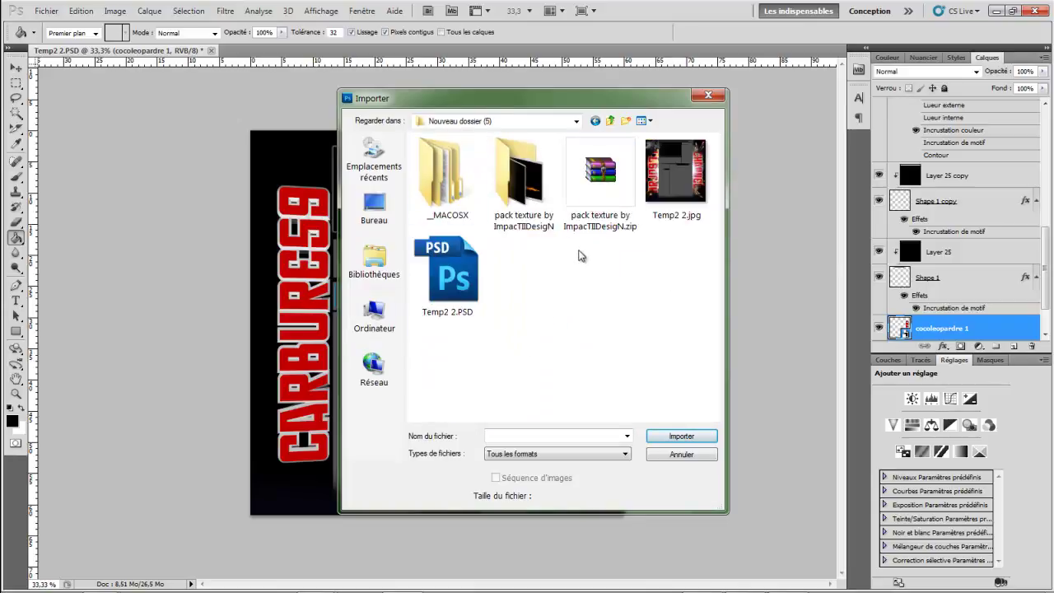
{"action": "double_click", "coordinate": [523, 178]}
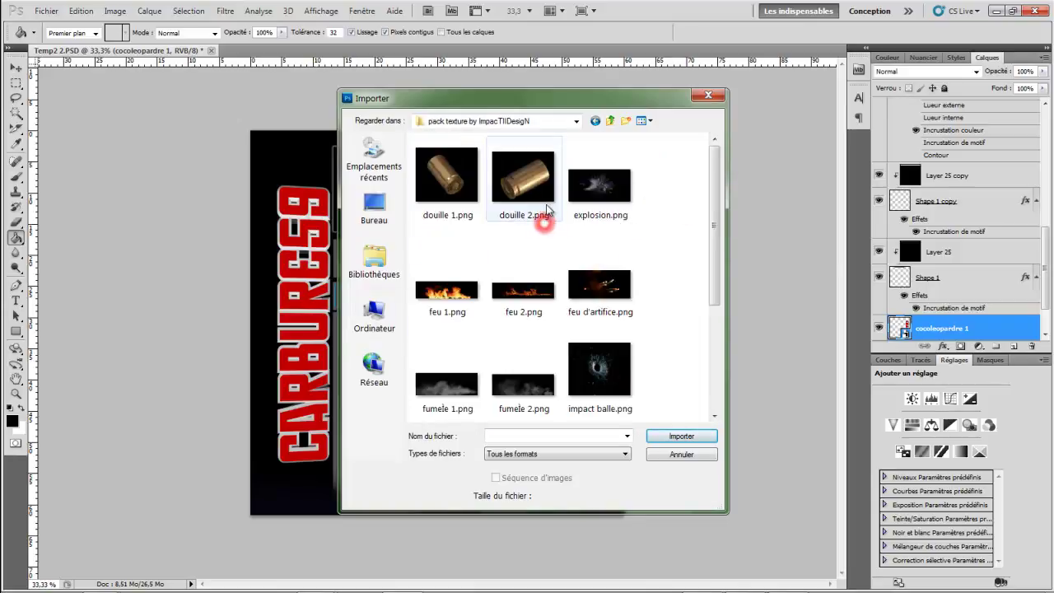
{"action": "scroll", "coordinate": [569, 231], "scroll_direction": "down", "scroll_amount": 3}
{"action": "scroll", "coordinate": [650, 247], "scroll_direction": "down", "scroll_amount": 3}
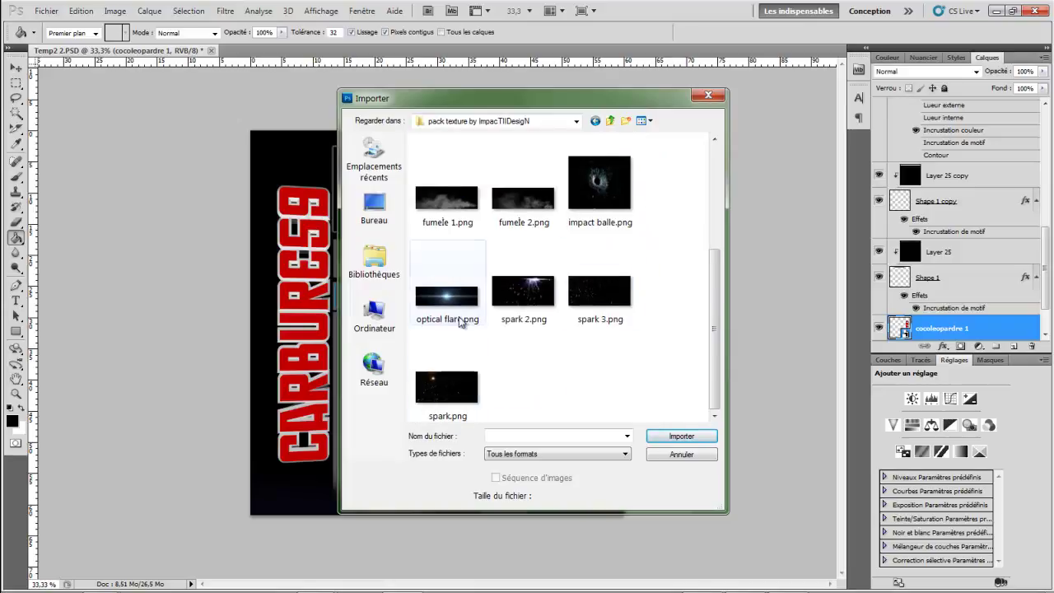
{"action": "double_click", "coordinate": [457, 271]}
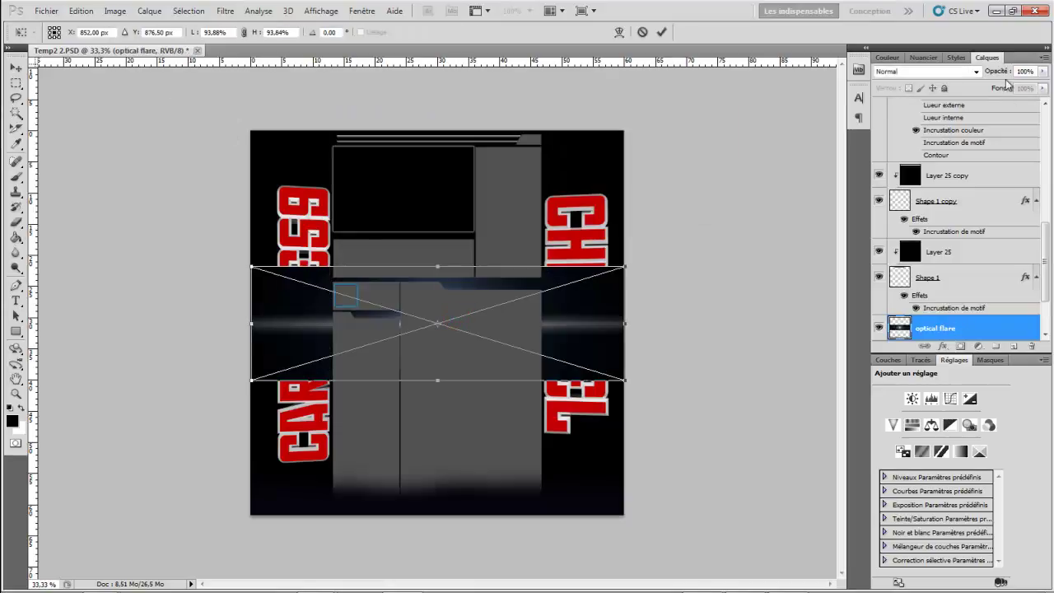
{"action": "left_click", "coordinate": [968, 73]}
{"action": "left_click", "coordinate": [944, 190]}
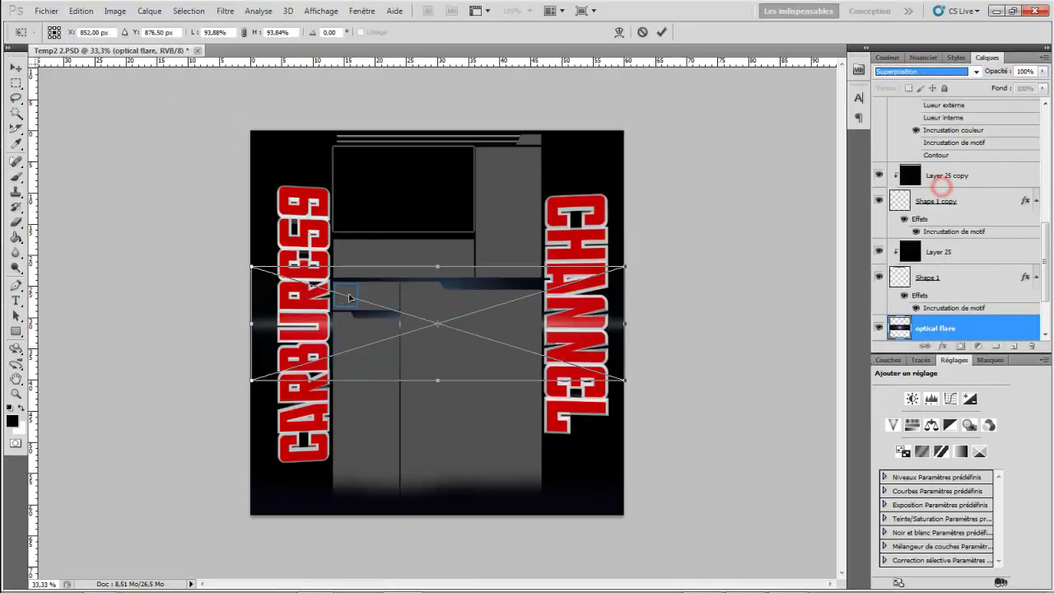
Step: Rotate the optical flare 90° clockwise, align it along the inner edge of Carbure59, stretch it to the full page height, and apply
{"action": "left_click", "coordinate": [80, 11]}
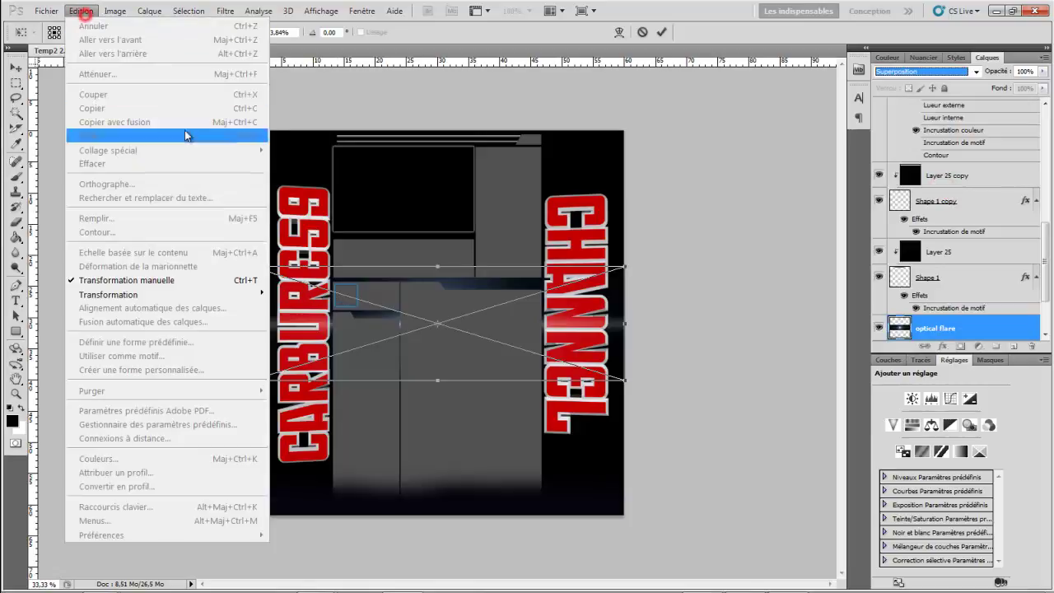
{"action": "mouse_move", "coordinate": [149, 294]}
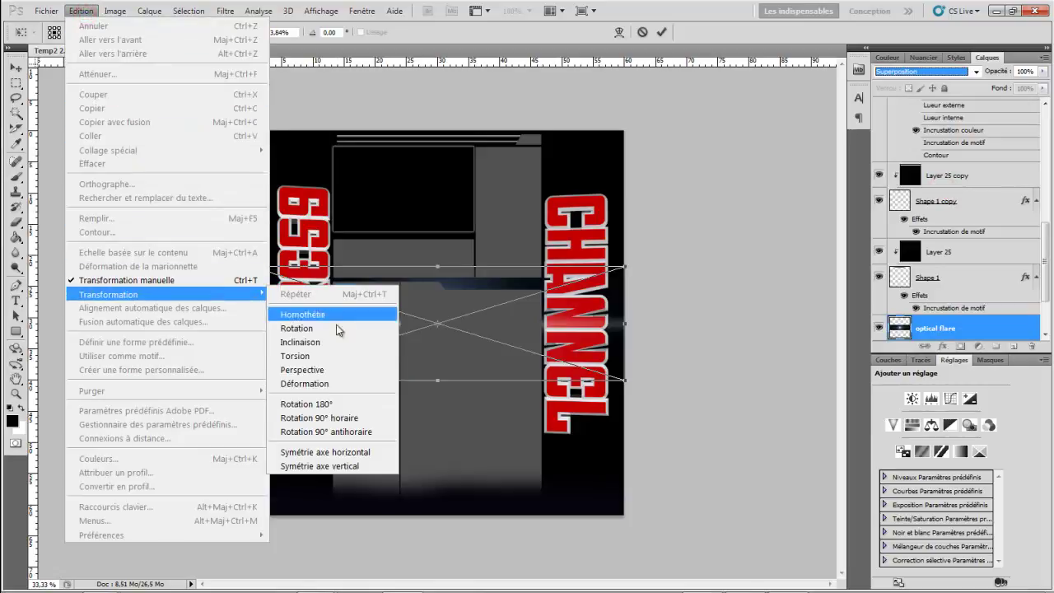
{"action": "left_click", "coordinate": [359, 421]}
{"action": "left_click_drag", "start_coordinate": [405, 327], "coordinate": [302, 328]}
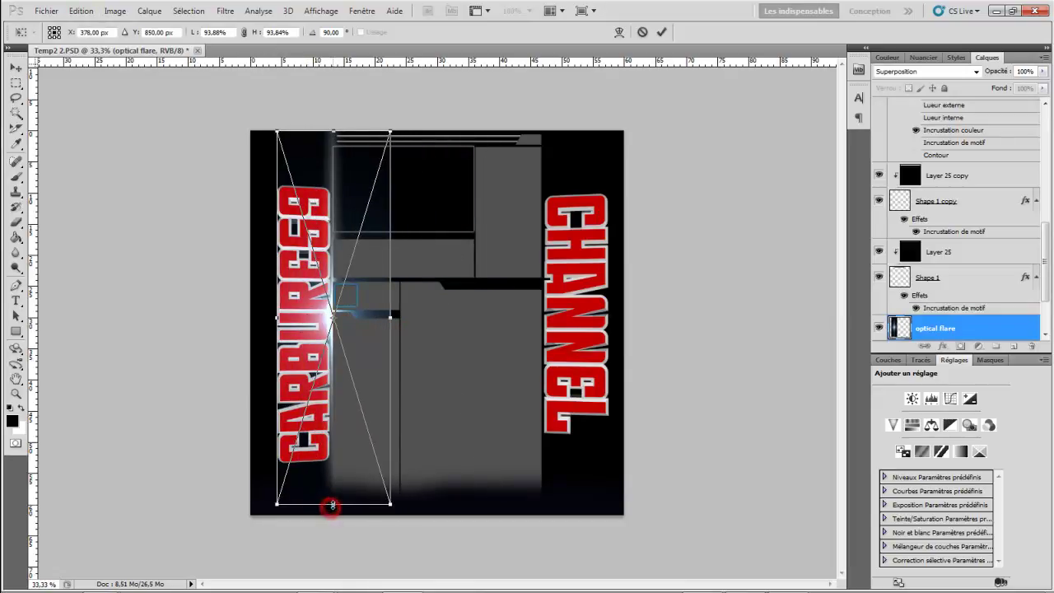
{"action": "left_click_drag", "start_coordinate": [332, 505], "coordinate": [332, 515]}
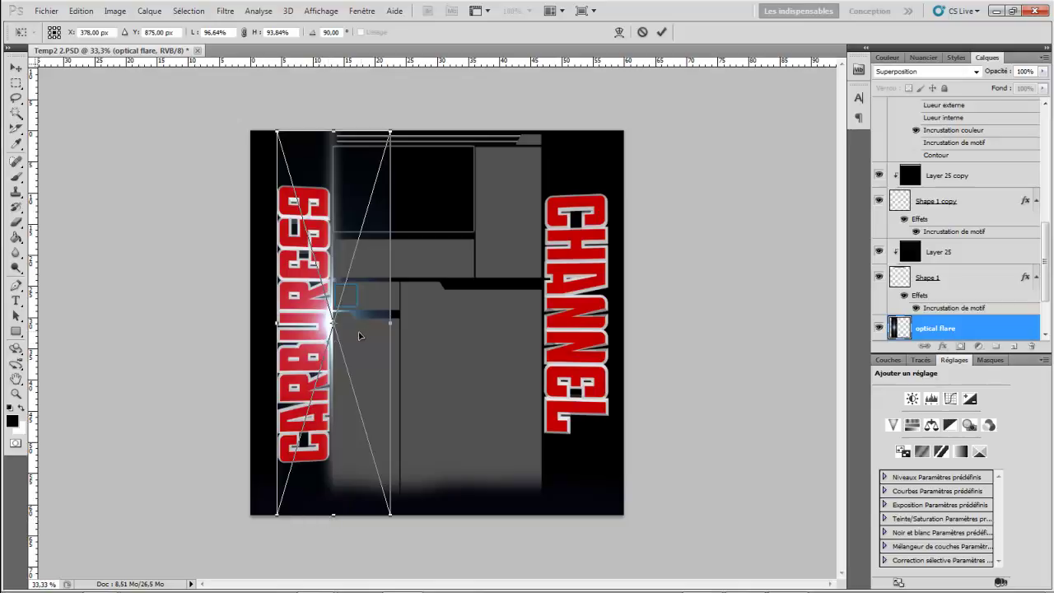
{"action": "key", "text": "Return"}
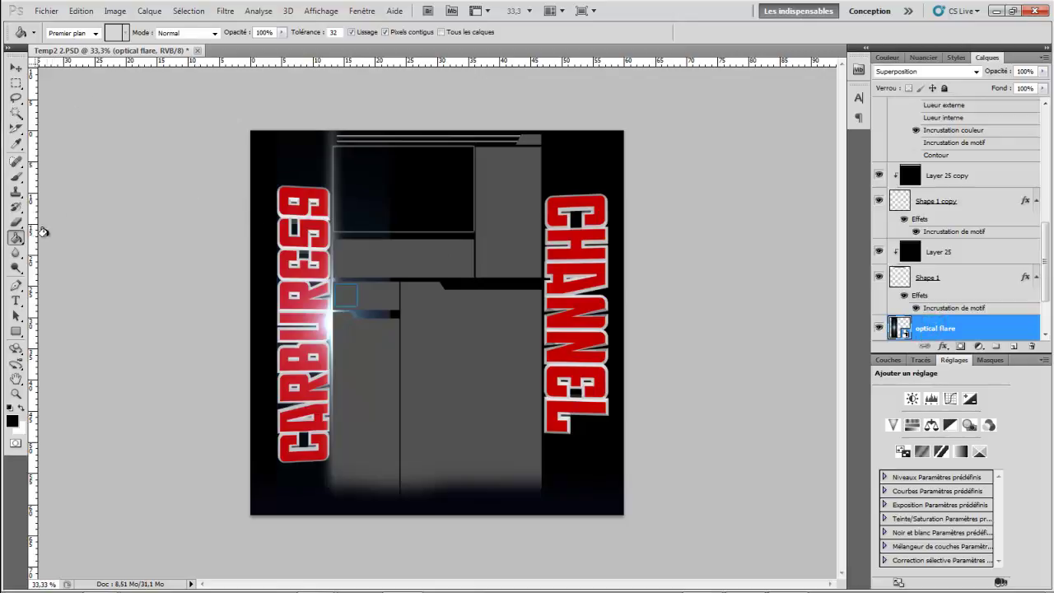
Step: Rasterize the optical flare layer and erase the flare's hard outer edge over the grey panels with a 191 px eraser
{"action": "left_click", "coordinate": [15, 222]}
{"action": "left_click", "coordinate": [412, 306]}
{"action": "left_click", "coordinate": [500, 240]}
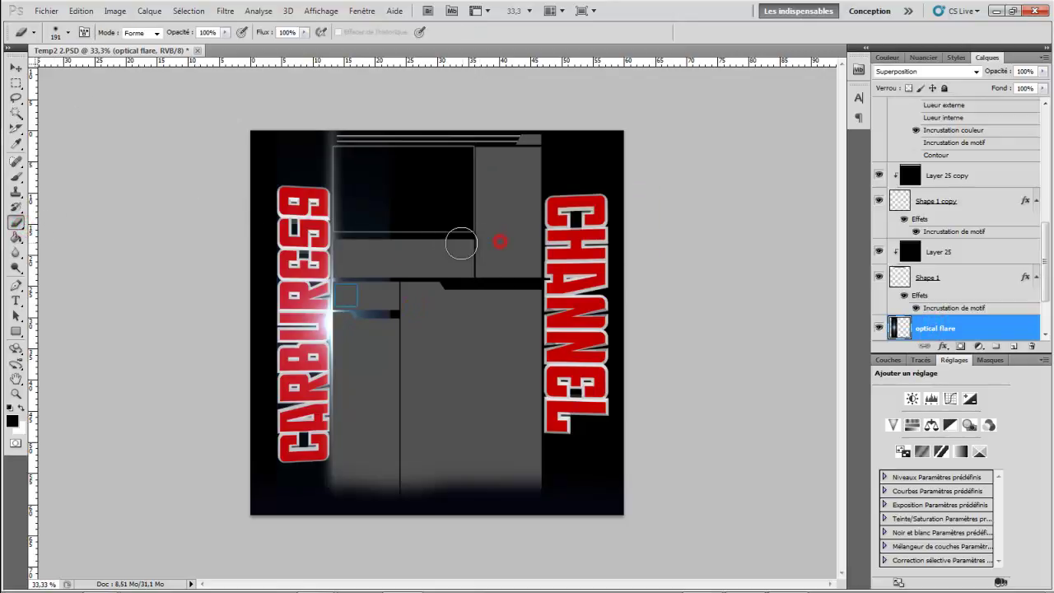
{"action": "left_click", "coordinate": [397, 186]}
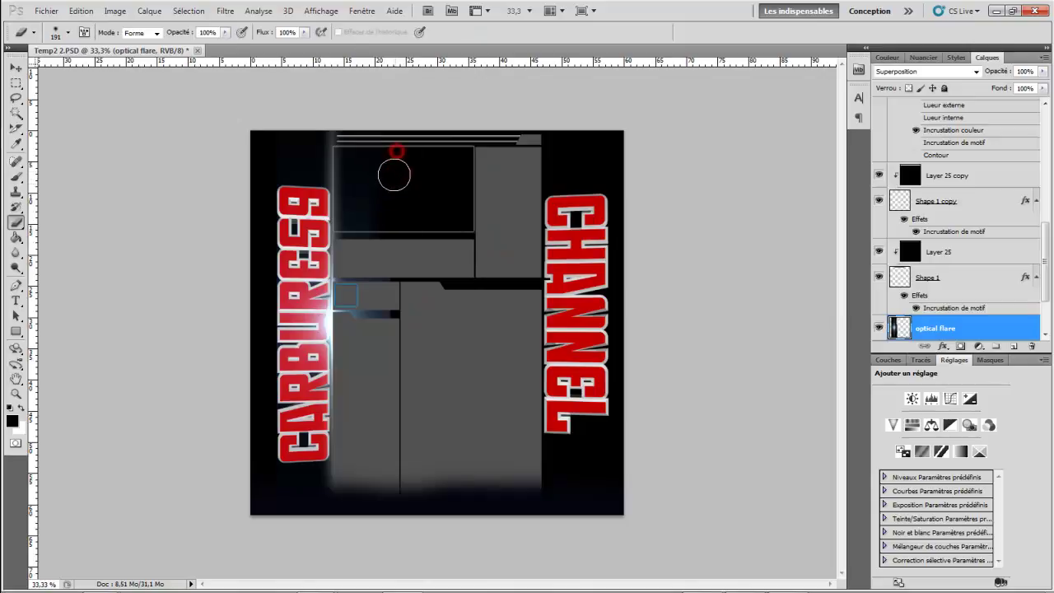
{"action": "left_click", "coordinate": [393, 285]}
{"action": "mouse_move", "coordinate": [391, 357]}
{"action": "left_mouse_down"}
{"action": "mouse_move", "coordinate": [379, 350]}
{"action": "mouse_move", "coordinate": [368, 460]}
{"action": "left_mouse_up"}
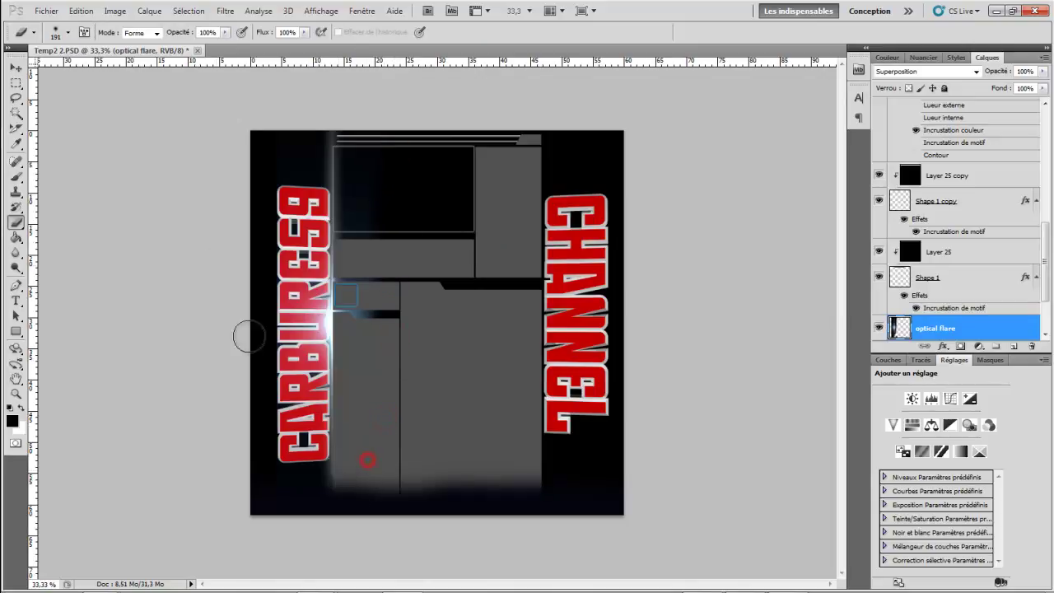
Step: Enlarge the eraser to 267 px and erase the rest of the flare's hard edges around the Carbure59 text
{"action": "left_click", "coordinate": [67, 32]}
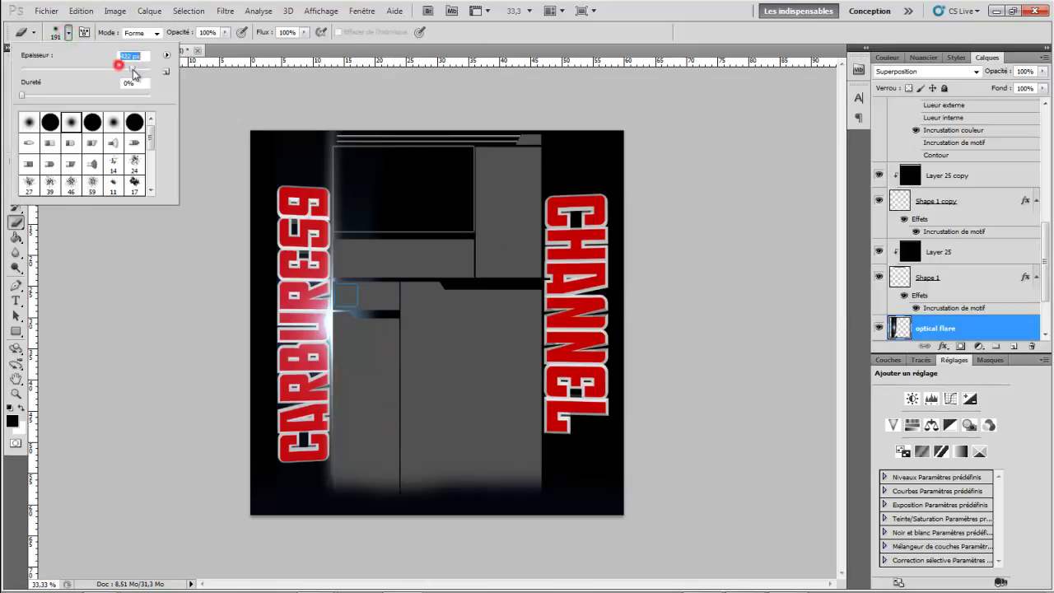
{"action": "left_click_drag", "start_coordinate": [124, 72], "coordinate": [148, 83]}
{"action": "left_click", "coordinate": [216, 94]}
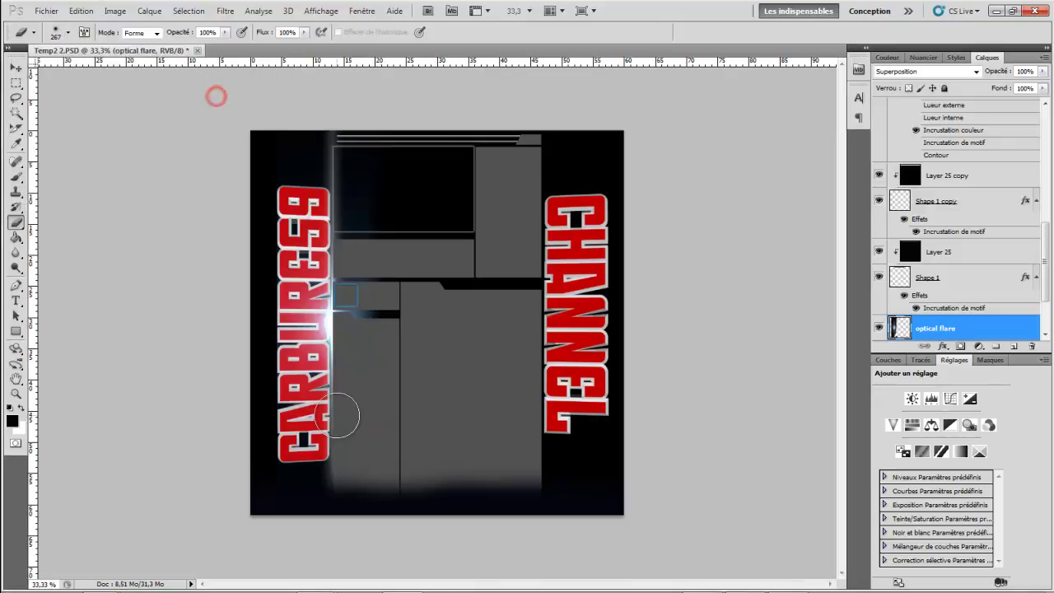
{"action": "mouse_move", "coordinate": [286, 476]}
{"action": "left_mouse_down"}
{"action": "mouse_move", "coordinate": [276, 413]}
{"action": "mouse_move", "coordinate": [293, 149]}
{"action": "left_mouse_up"}
{"action": "left_click", "coordinate": [379, 176]}
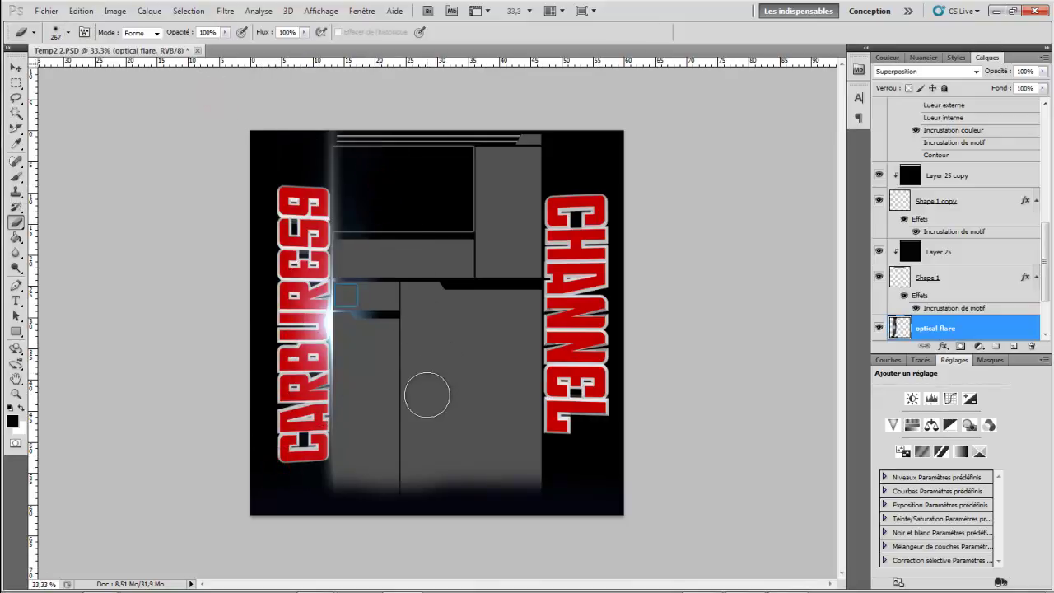
{"action": "left_click", "coordinate": [416, 415]}
Step: Import optical flare.png a second time and set the new layer's blend mode to Superposition
{"action": "left_click", "coordinate": [44, 11]}
{"action": "left_click", "coordinate": [106, 294]}
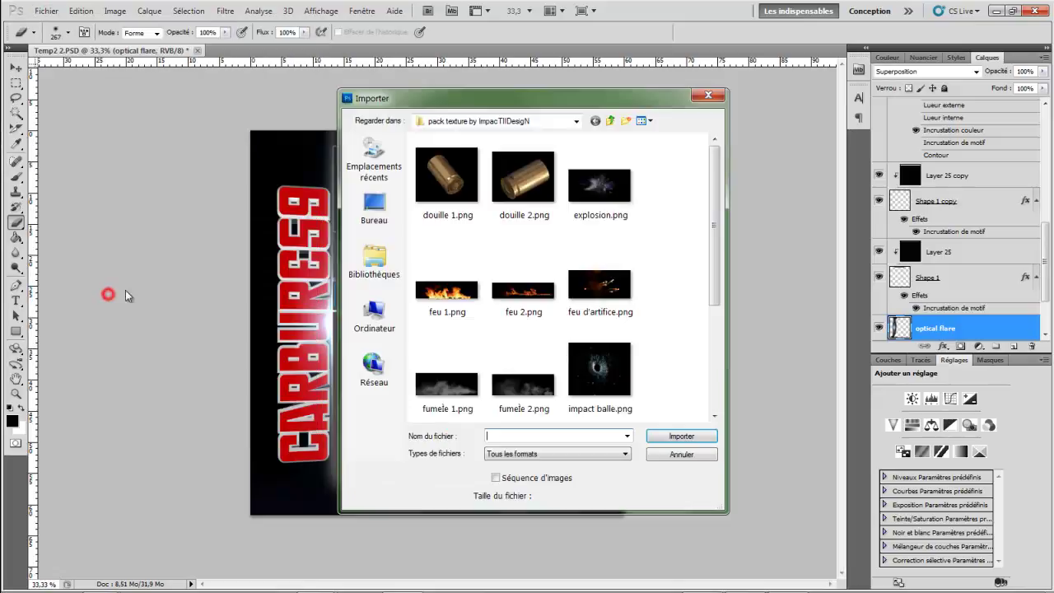
{"action": "left_click_drag", "start_coordinate": [713, 282], "coordinate": [715, 330]}
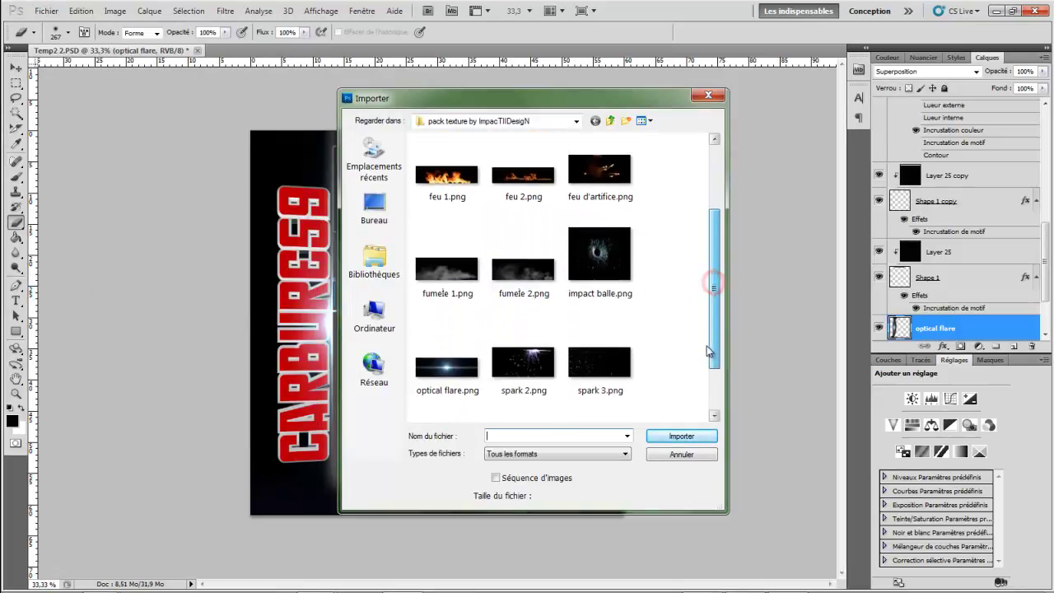
{"action": "double_click", "coordinate": [447, 382]}
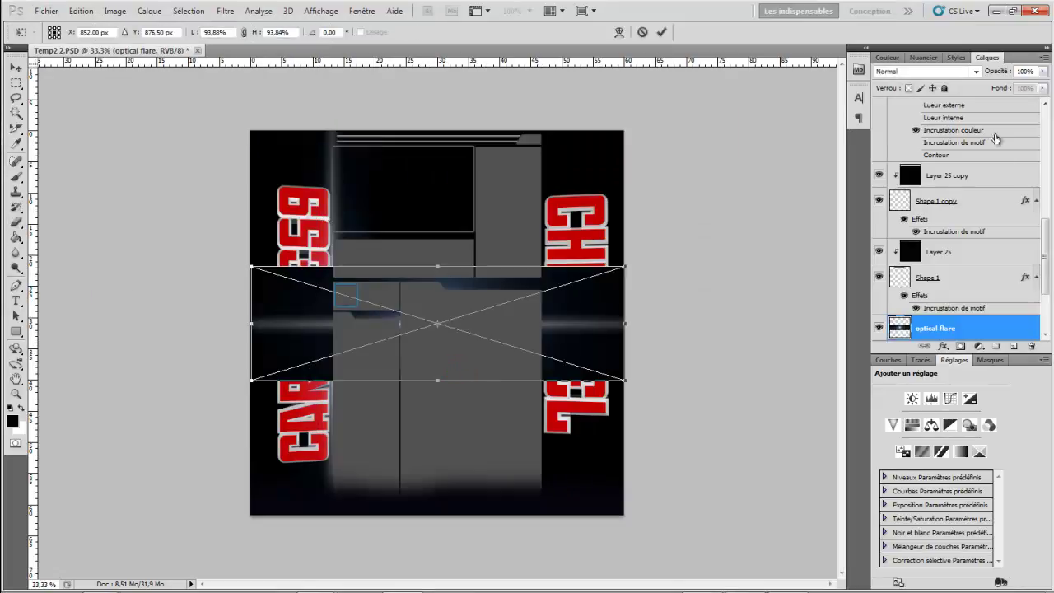
{"action": "left_click", "coordinate": [967, 73]}
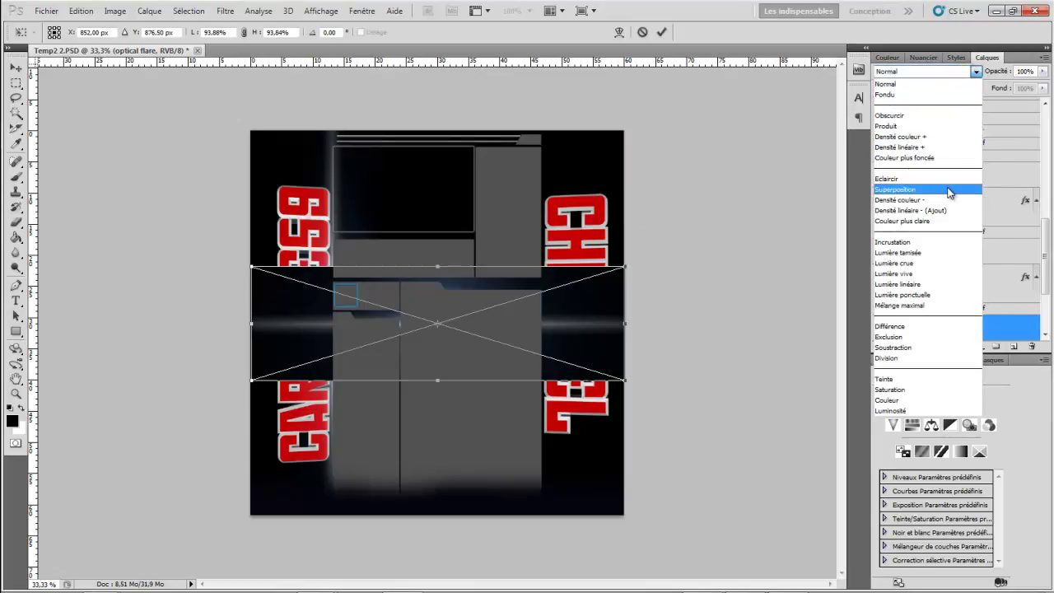
{"action": "left_click", "coordinate": [947, 188]}
Step: Rotate the second optical flare 90° clockwise, align it along Channel's inner edge, stretch it to the full page height, and apply
{"action": "left_click", "coordinate": [47, 11]}
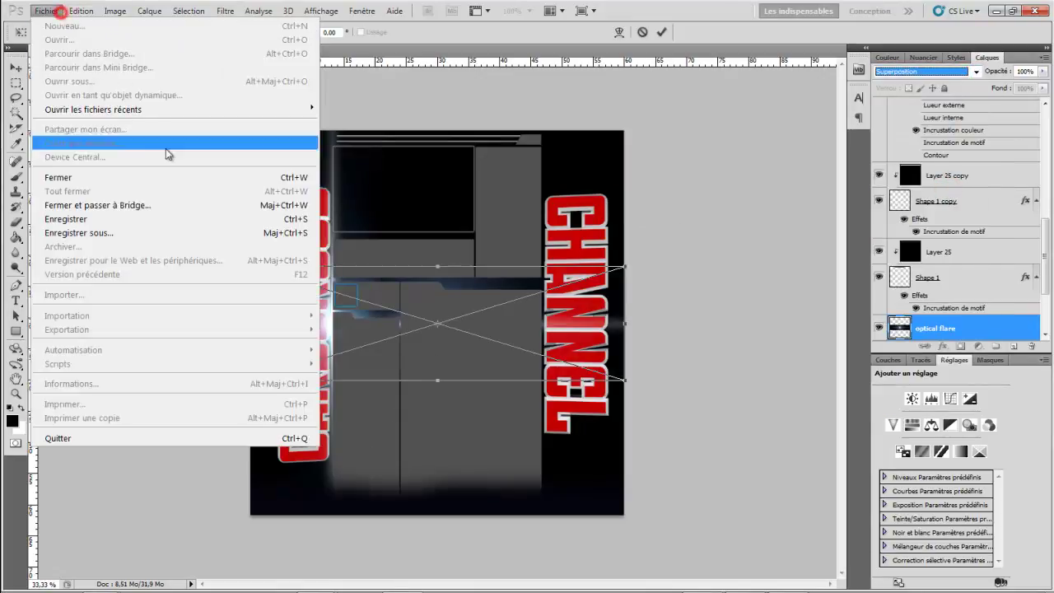
{"action": "mouse_move", "coordinate": [81, 11]}
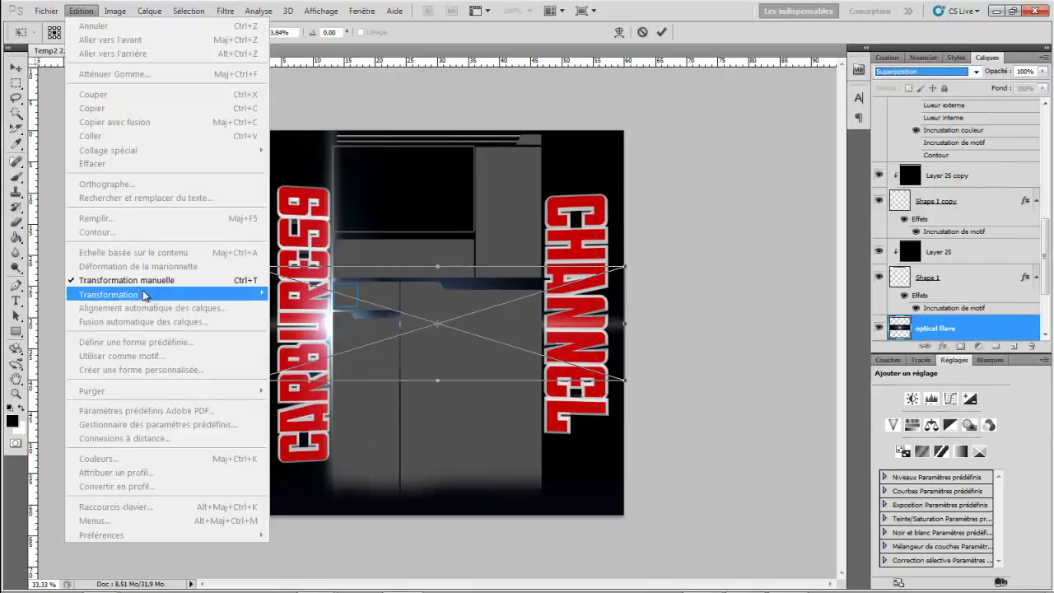
{"action": "mouse_move", "coordinate": [239, 294]}
{"action": "left_click", "coordinate": [381, 417]}
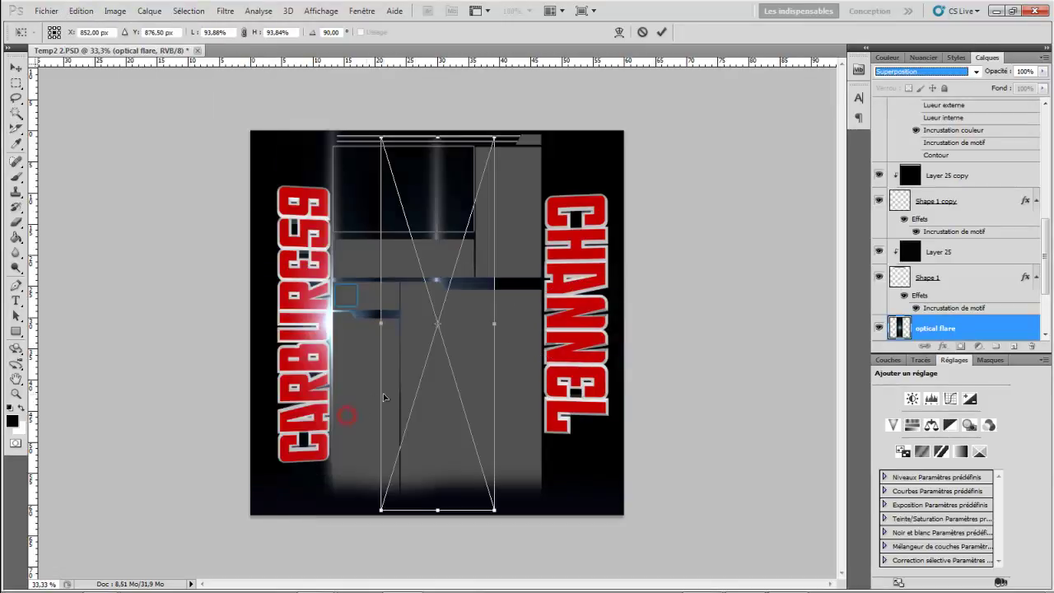
{"action": "left_click_drag", "start_coordinate": [453, 355], "coordinate": [562, 347]}
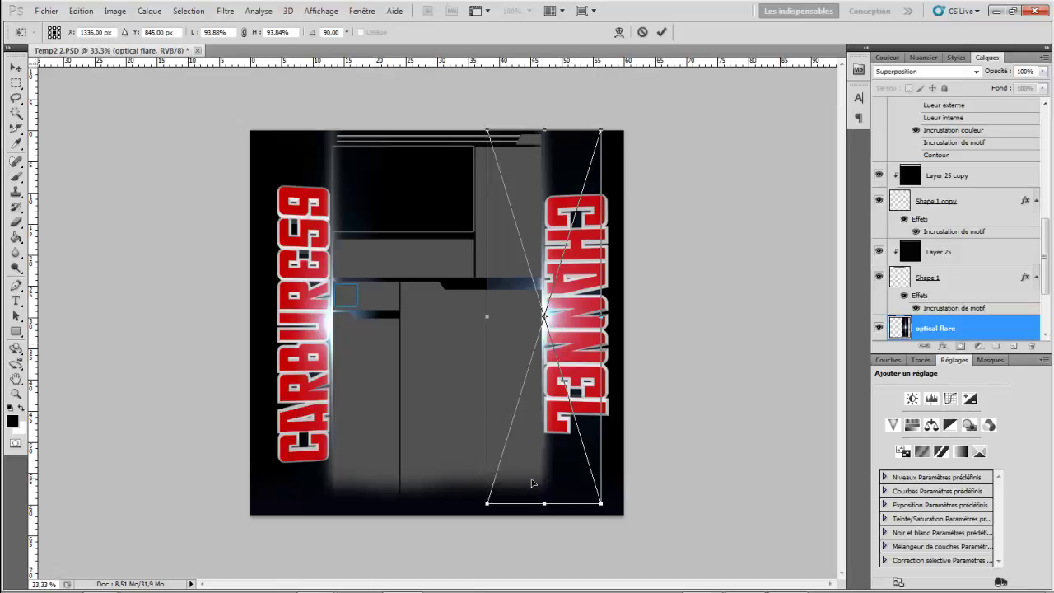
{"action": "left_click_drag", "start_coordinate": [547, 505], "coordinate": [545, 515]}
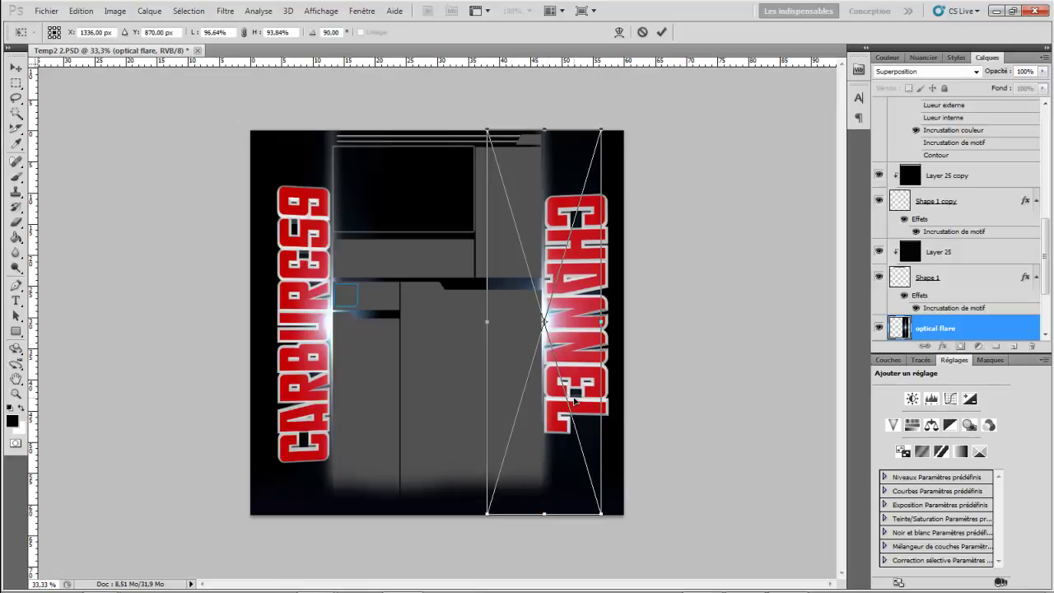
{"action": "key", "text": "Return"}
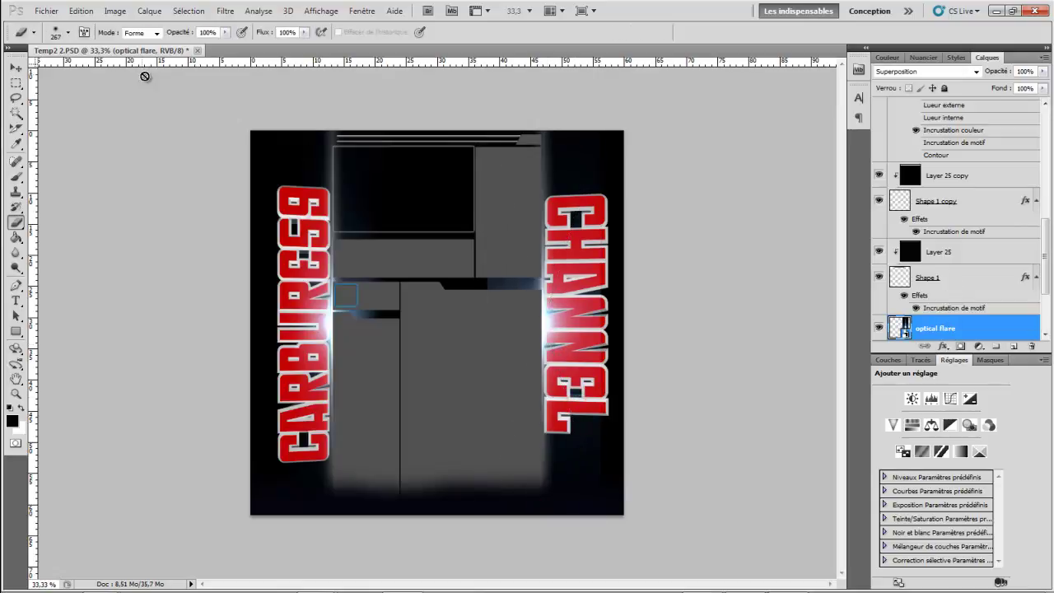
Step: Rasterize the second optical flare layer and erase its hard edges around the Channel text with the 267 px eraser
{"action": "left_click", "coordinate": [465, 337]}
{"action": "left_click", "coordinate": [495, 236]}
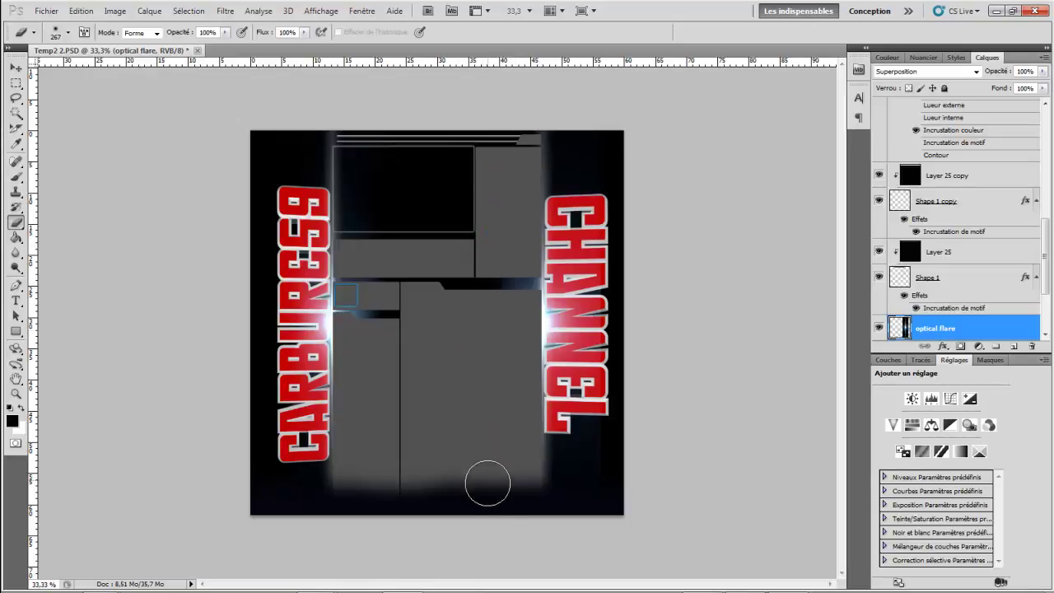
{"action": "left_click", "coordinate": [606, 505]}
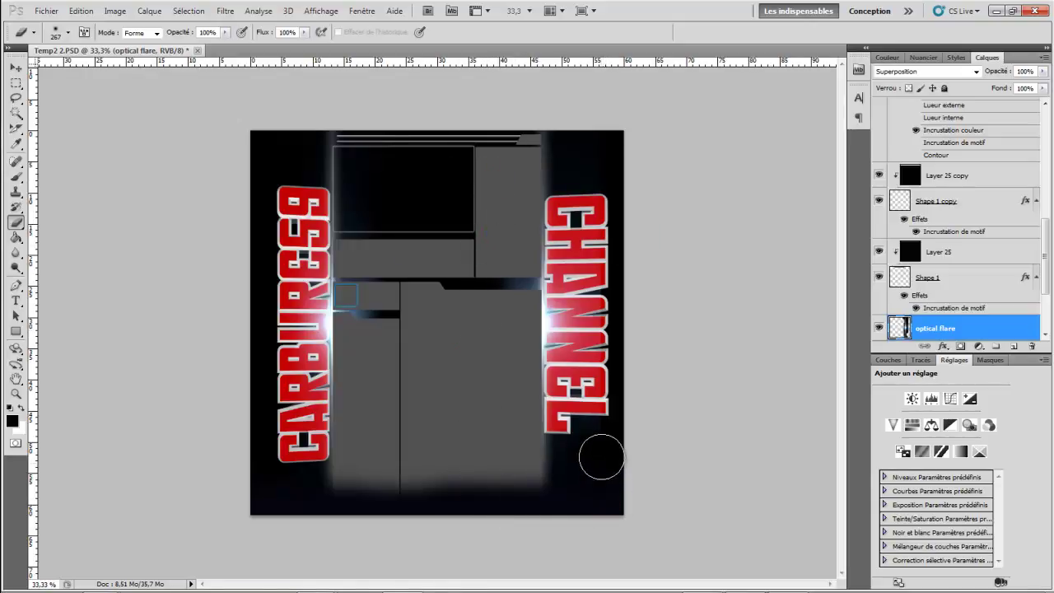
{"action": "left_click_drag", "start_coordinate": [600, 449], "coordinate": [588, 101]}
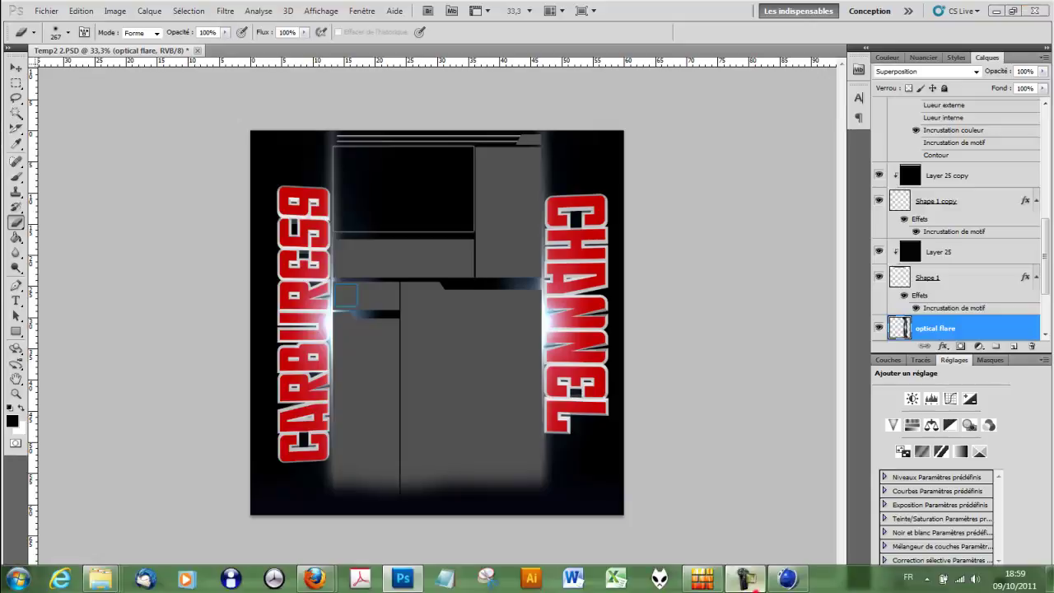
{"action": "left_click", "coordinate": [755, 583]}
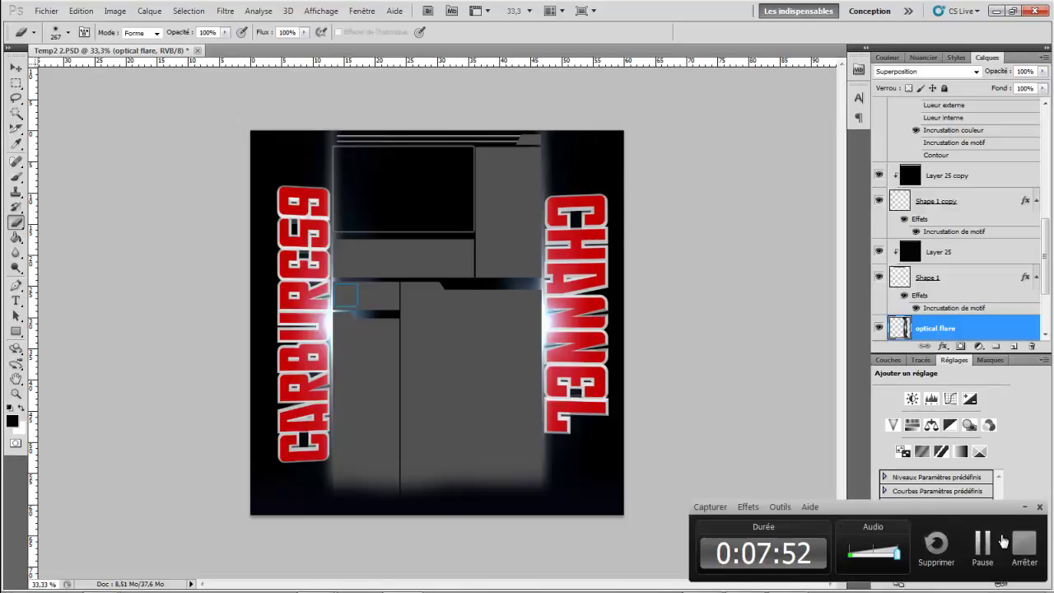
{"action": "left_click", "coordinate": [1026, 508]}
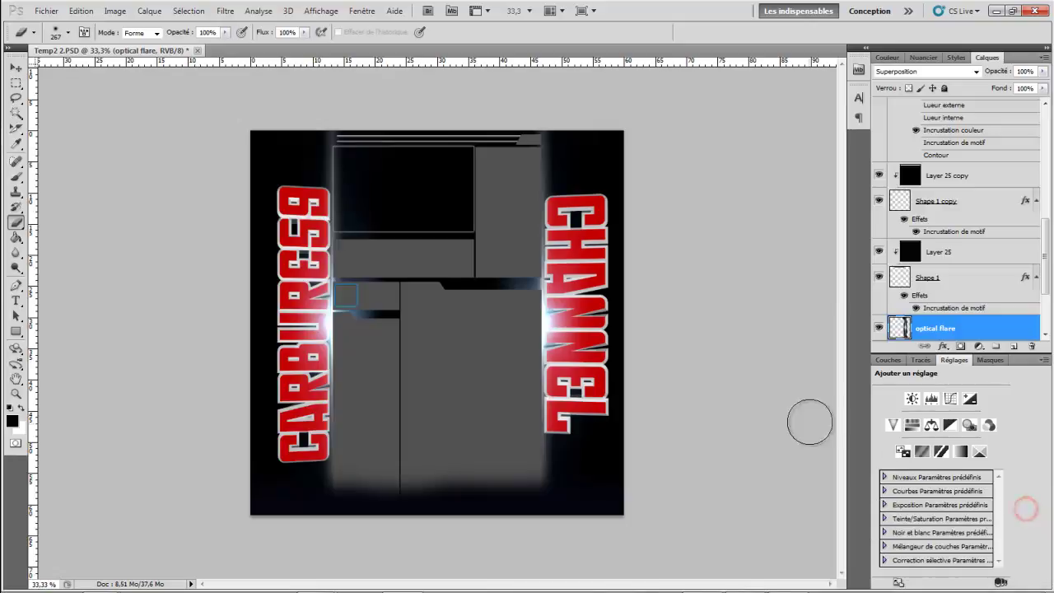
Step: Import feu 1.png from the pack texture by ImpacTIIDesigN folder into the page
{"action": "left_click", "coordinate": [46, 10]}
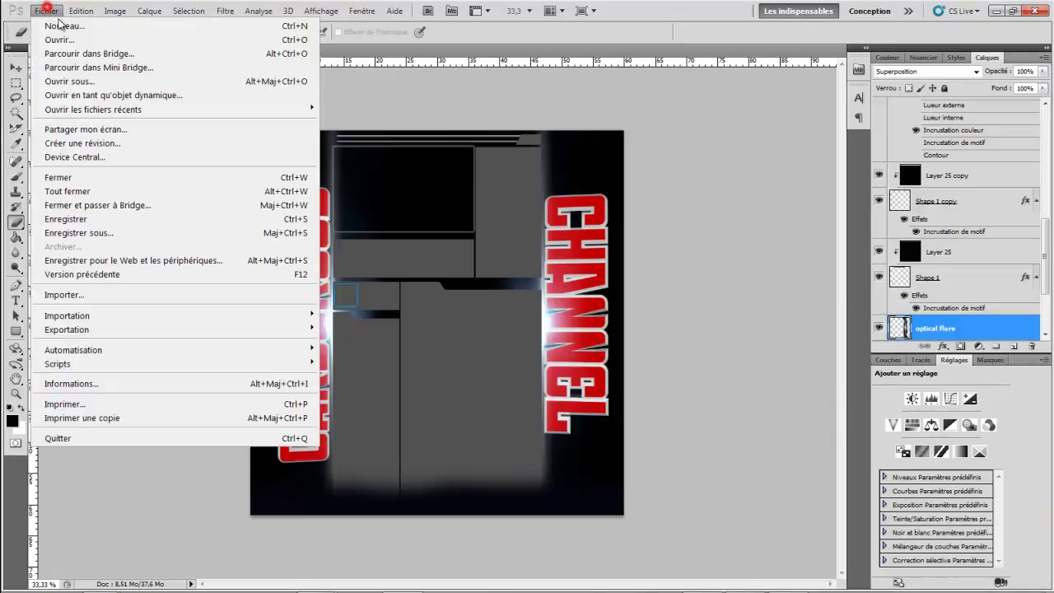
{"action": "left_click", "coordinate": [83, 296]}
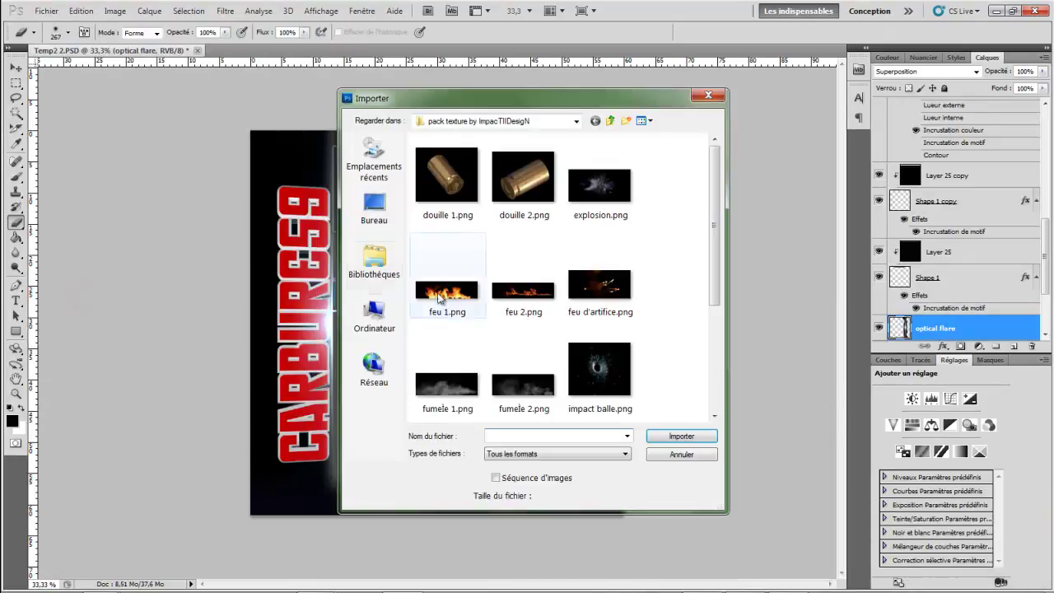
{"action": "scroll", "coordinate": [647, 268], "scroll_direction": "down", "scroll_amount": 2}
{"action": "scroll", "coordinate": [647, 268], "scroll_direction": "down", "scroll_amount": 2}
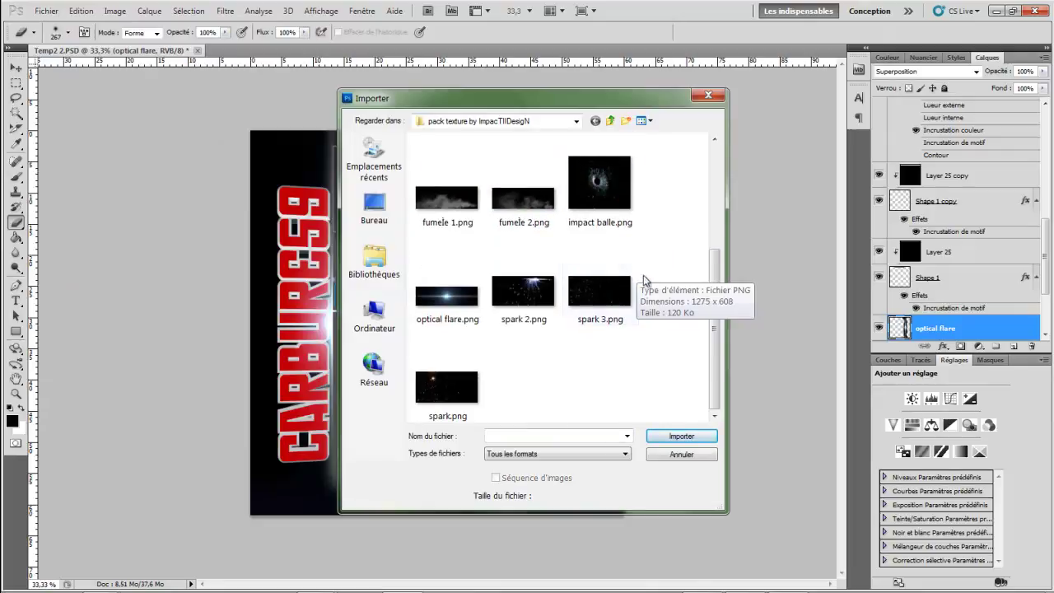
{"action": "scroll", "coordinate": [594, 385], "scroll_direction": "up", "scroll_amount": 4}
{"action": "double_click", "coordinate": [447, 290]}
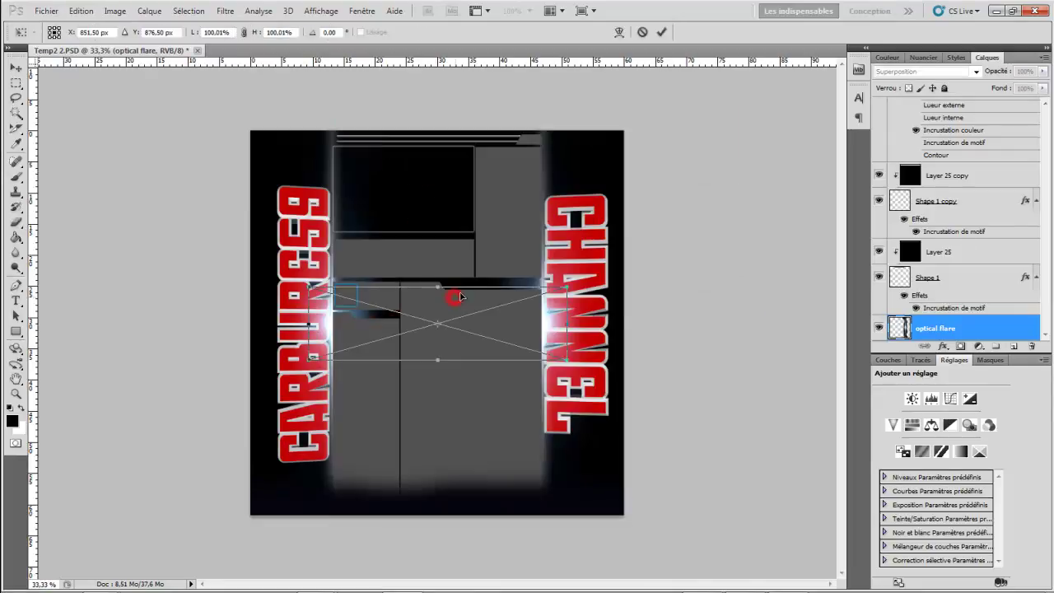
Step: Rotate the fire image 90° counterclockwise, place it over the Carbure59 text, and set its blend mode to Superposition
{"action": "left_click", "coordinate": [73, 10]}
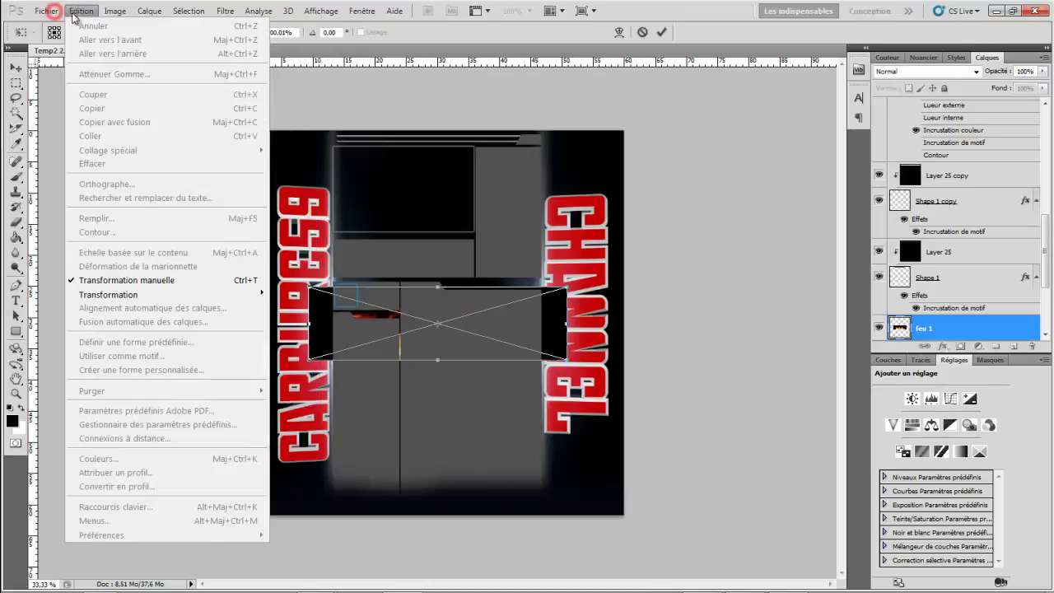
{"action": "mouse_move", "coordinate": [165, 294]}
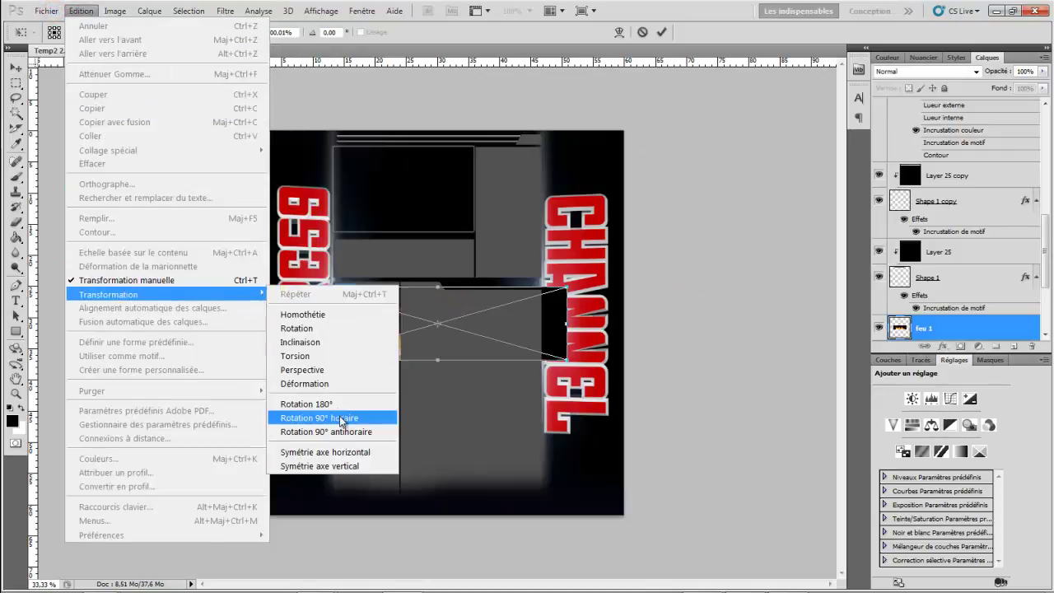
{"action": "left_click", "coordinate": [371, 430]}
{"action": "left_click_drag", "start_coordinate": [401, 332], "coordinate": [261, 340]}
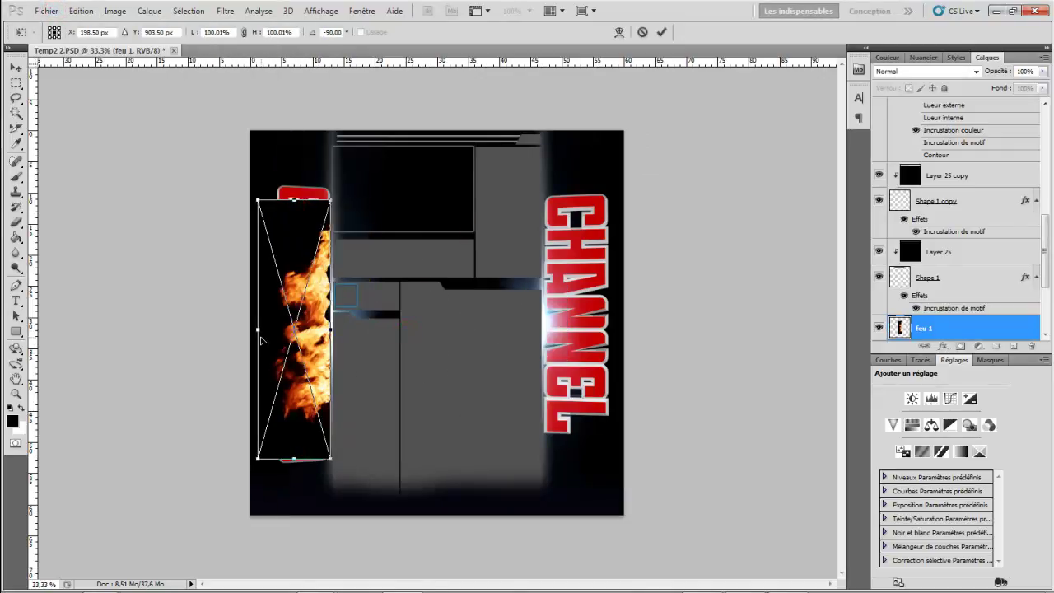
{"action": "left_click", "coordinate": [977, 72]}
{"action": "left_click", "coordinate": [947, 199]}
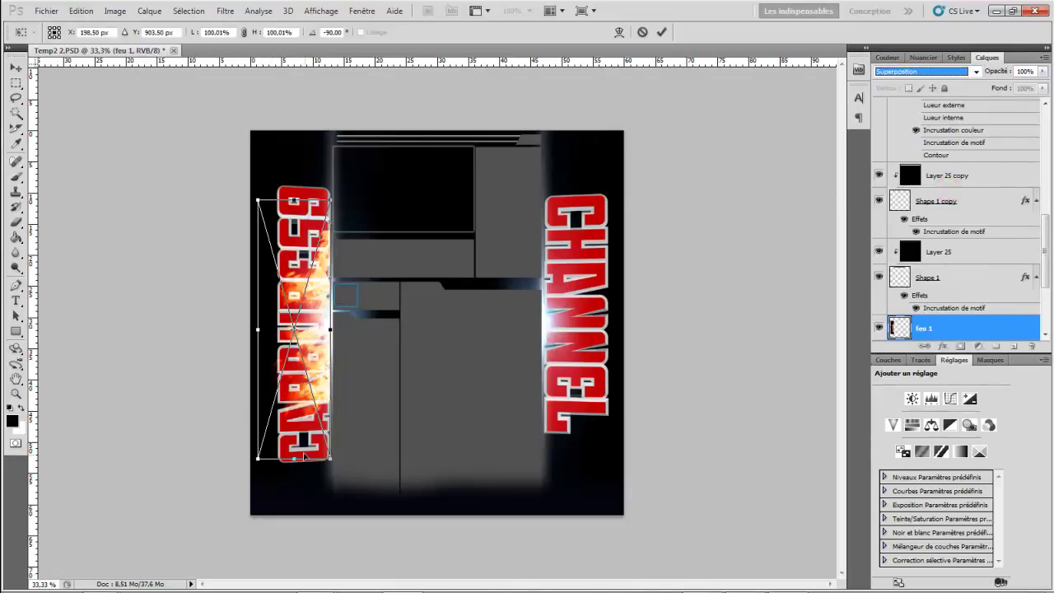
Step: Stretch the fire beyond the page's upper, lower and outer edges to about 165.84% width and 134.44% height, and apply
{"action": "left_click_drag", "start_coordinate": [275, 465], "coordinate": [276, 506]}
{"action": "left_click_drag", "start_coordinate": [295, 198], "coordinate": [299, 160]}
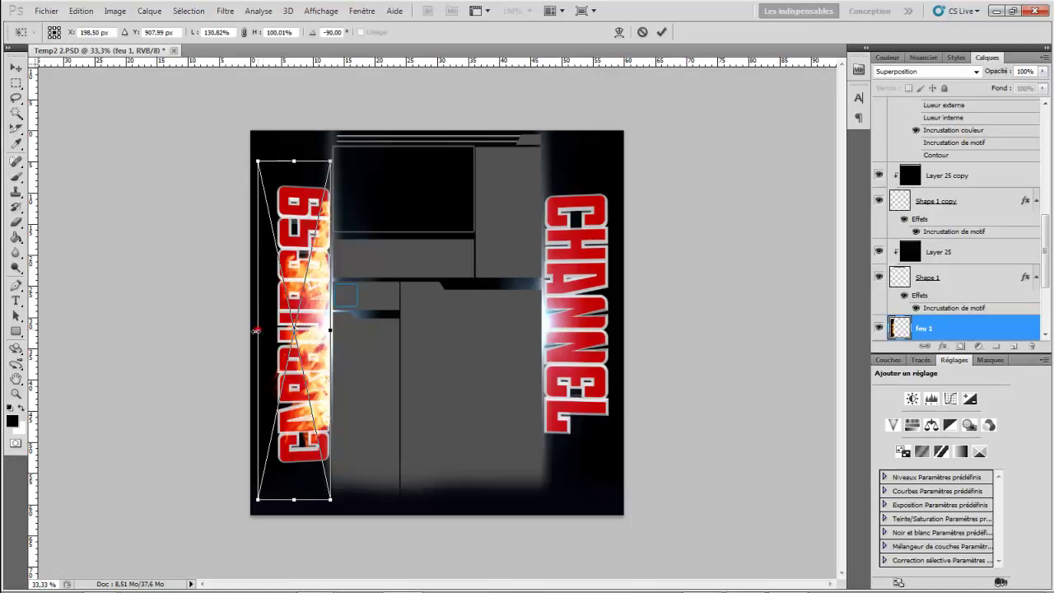
{"action": "left_click_drag", "start_coordinate": [256, 330], "coordinate": [253, 331]}
{"action": "left_click_drag", "start_coordinate": [293, 498], "coordinate": [291, 512]}
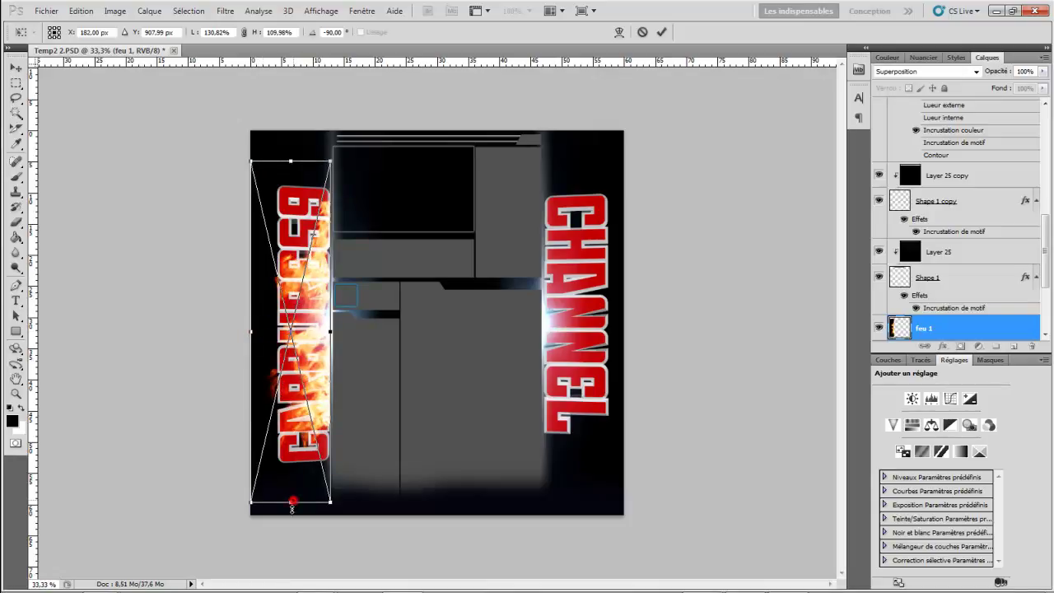
{"action": "left_click_drag", "start_coordinate": [292, 162], "coordinate": [295, 132]}
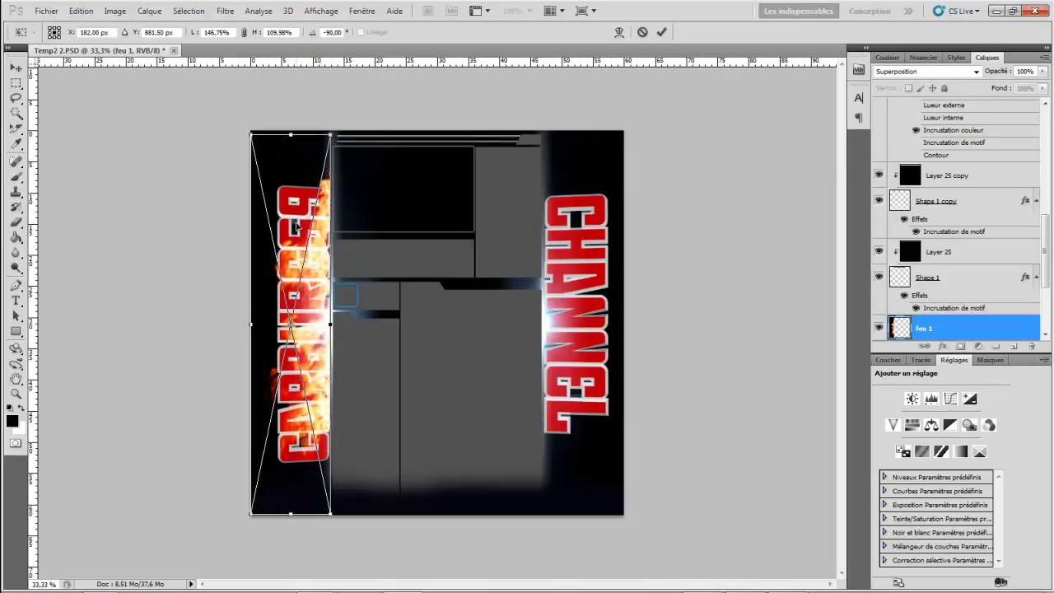
{"action": "left_click_drag", "start_coordinate": [287, 517], "coordinate": [282, 541]}
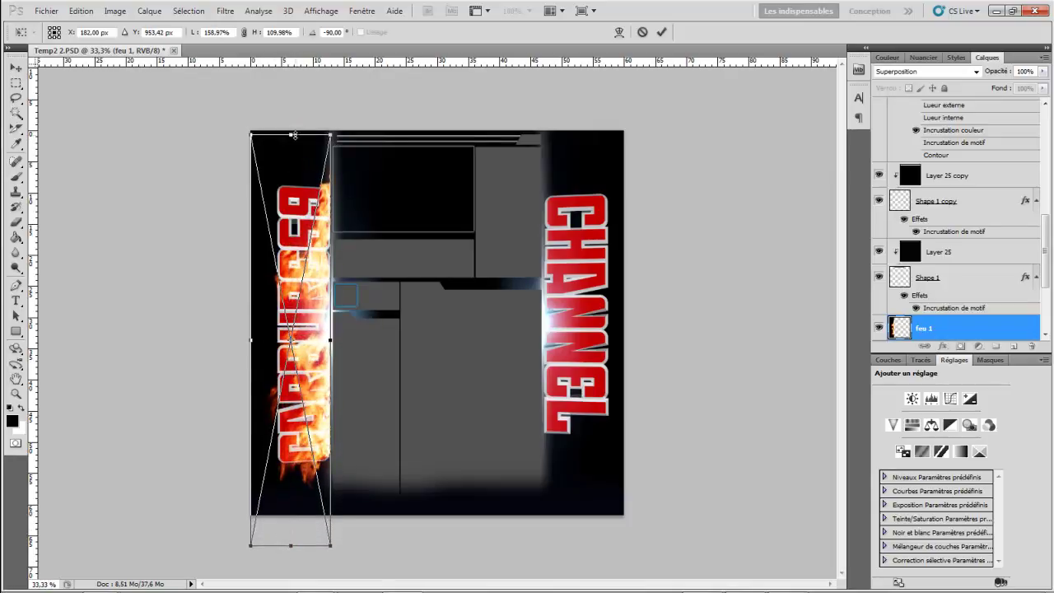
{"action": "left_click_drag", "start_coordinate": [294, 135], "coordinate": [301, 117]}
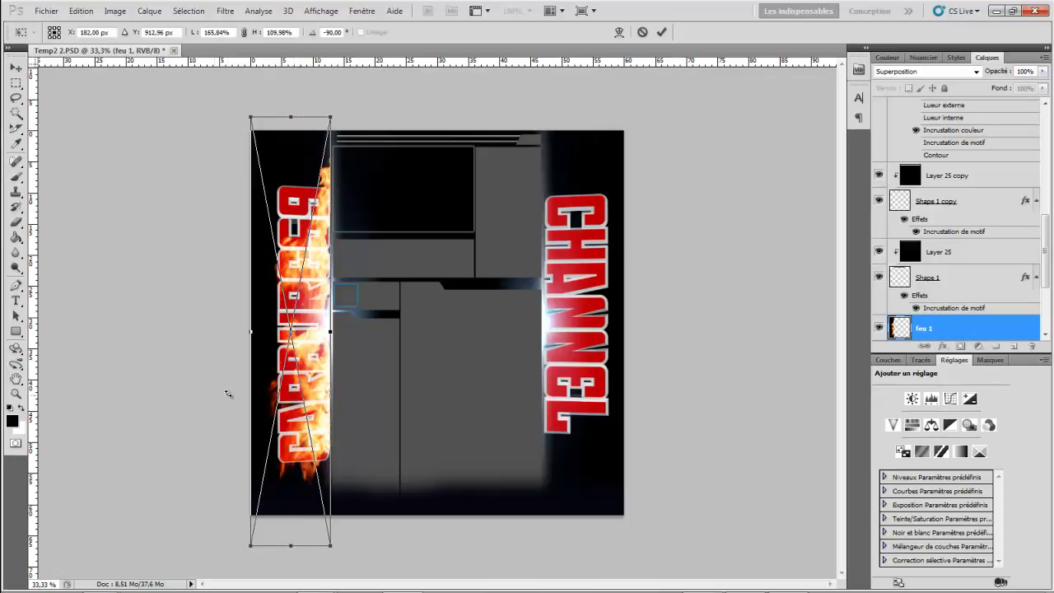
{"action": "left_click_drag", "start_coordinate": [250, 335], "coordinate": [233, 335]}
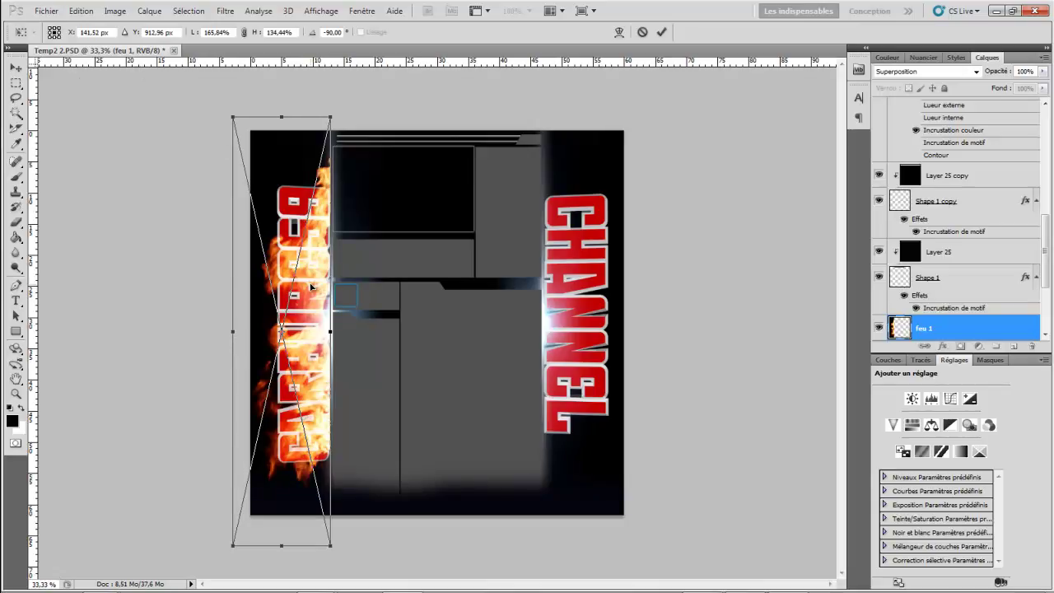
{"action": "key", "text": "Return"}
Step: Rasterize the feu 1 layer and erase the flames covering the Carbure59 letters with a 90 px eraser
{"action": "left_click", "coordinate": [16, 222]}
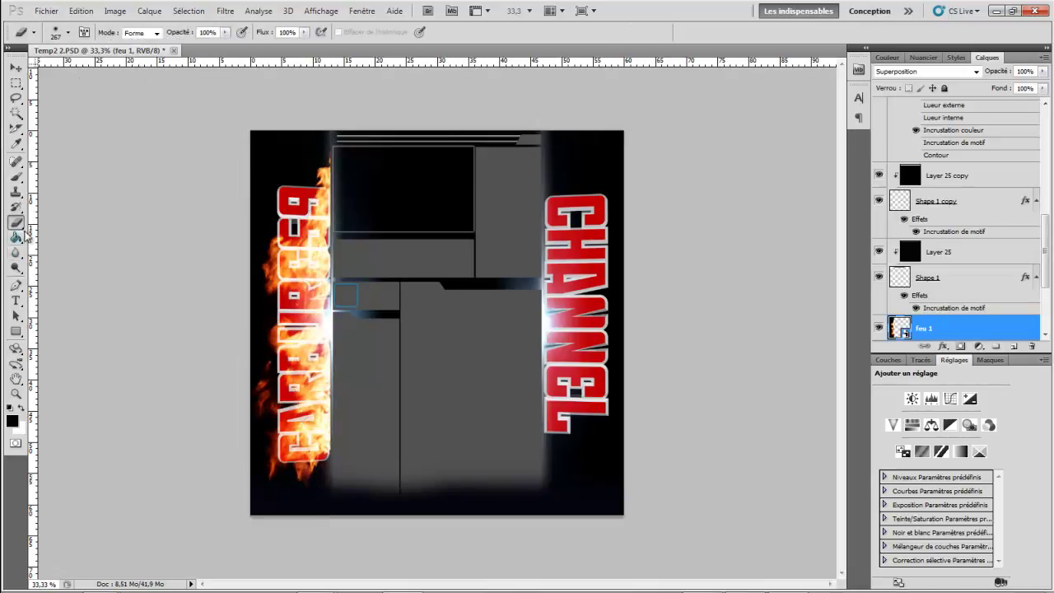
{"action": "left_click", "coordinate": [197, 239]}
{"action": "left_click", "coordinate": [484, 238]}
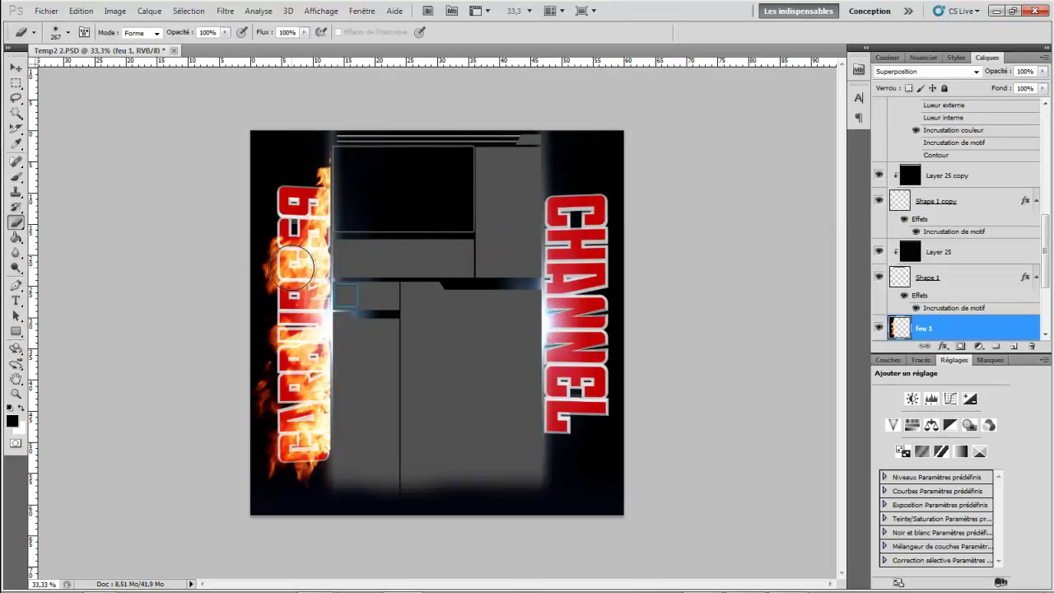
{"action": "left_click", "coordinate": [69, 32]}
{"action": "left_click_drag", "start_coordinate": [88, 71], "coordinate": [79, 69]}
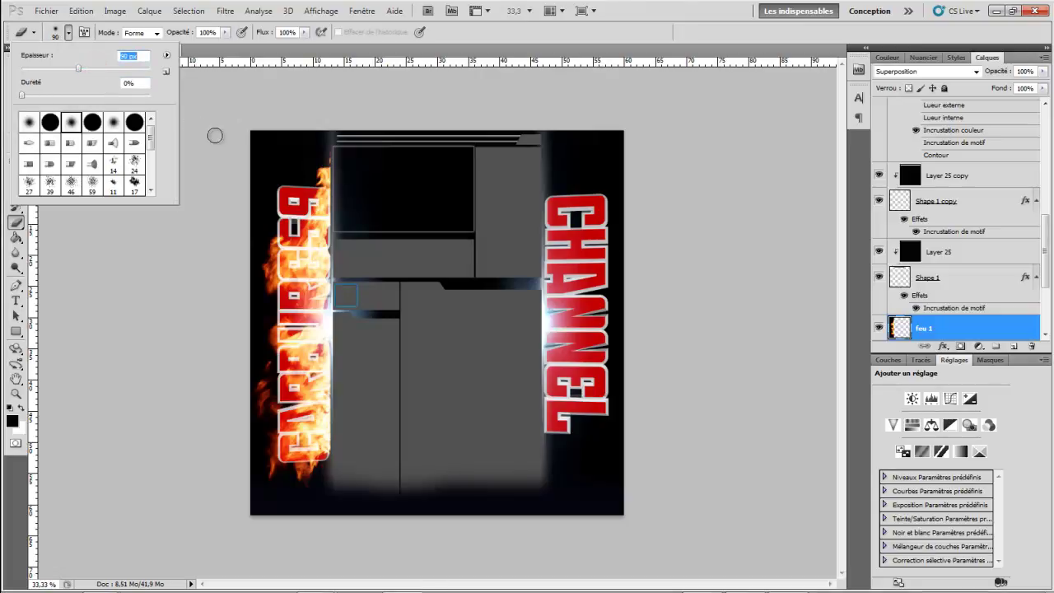
{"action": "left_click", "coordinate": [318, 195]}
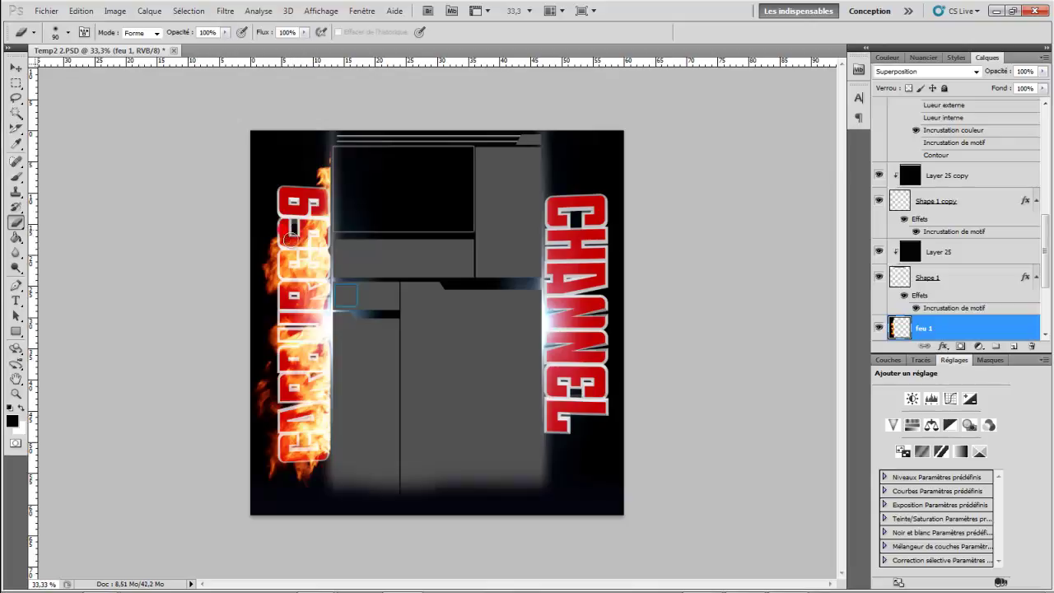
{"action": "mouse_move", "coordinate": [291, 239]}
{"action": "left_mouse_down"}
{"action": "mouse_move", "coordinate": [319, 238]}
{"action": "mouse_move", "coordinate": [290, 262]}
{"action": "mouse_move", "coordinate": [310, 271]}
{"action": "mouse_move", "coordinate": [310, 294]}
{"action": "mouse_move", "coordinate": [329, 288]}
{"action": "mouse_move", "coordinate": [318, 316]}
{"action": "mouse_move", "coordinate": [288, 320]}
{"action": "mouse_move", "coordinate": [316, 326]}
{"action": "mouse_move", "coordinate": [286, 334]}
{"action": "mouse_move", "coordinate": [328, 362]}
{"action": "mouse_move", "coordinate": [318, 342]}
{"action": "mouse_move", "coordinate": [291, 349]}
{"action": "left_mouse_up"}
{"action": "mouse_move", "coordinate": [299, 383]}
{"action": "left_mouse_down"}
{"action": "mouse_move", "coordinate": [290, 393]}
{"action": "mouse_move", "coordinate": [325, 381]}
{"action": "mouse_move", "coordinate": [290, 415]}
{"action": "mouse_move", "coordinate": [323, 413]}
{"action": "mouse_move", "coordinate": [294, 452]}
{"action": "mouse_move", "coordinate": [321, 456]}
{"action": "left_mouse_up"}
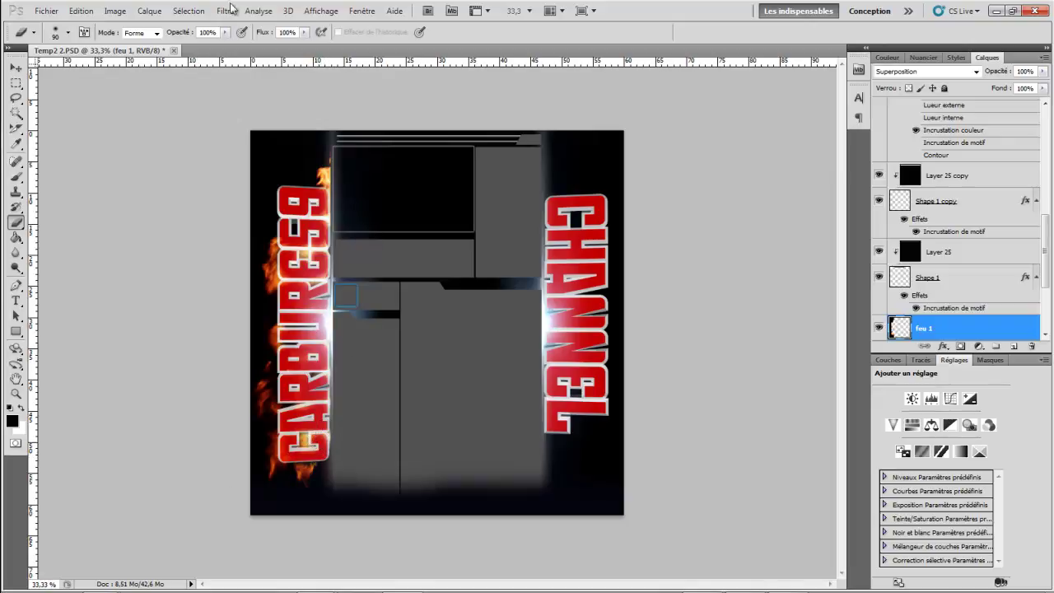
Step: Import the smoke texture fumele 1.png into the page
{"action": "left_click", "coordinate": [47, 11]}
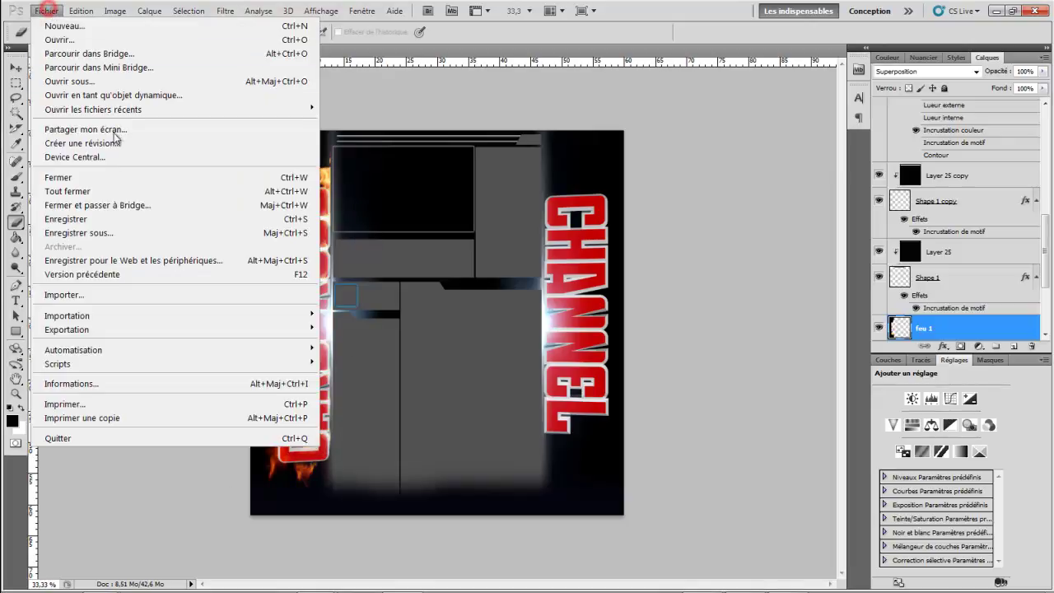
{"action": "left_click", "coordinate": [101, 299]}
{"action": "double_click", "coordinate": [447, 385]}
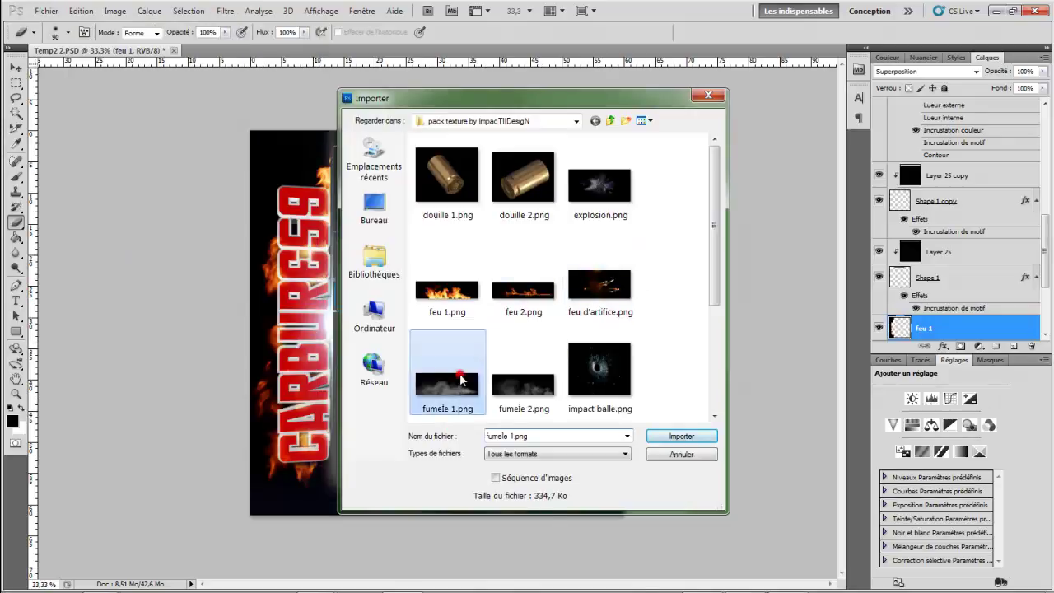
Step: Rotate the smoke image 90° clockwise, place it over the Channel text, and set its blend mode to Superposition
{"action": "left_click", "coordinate": [43, 10]}
{"action": "mouse_move", "coordinate": [91, 15]}
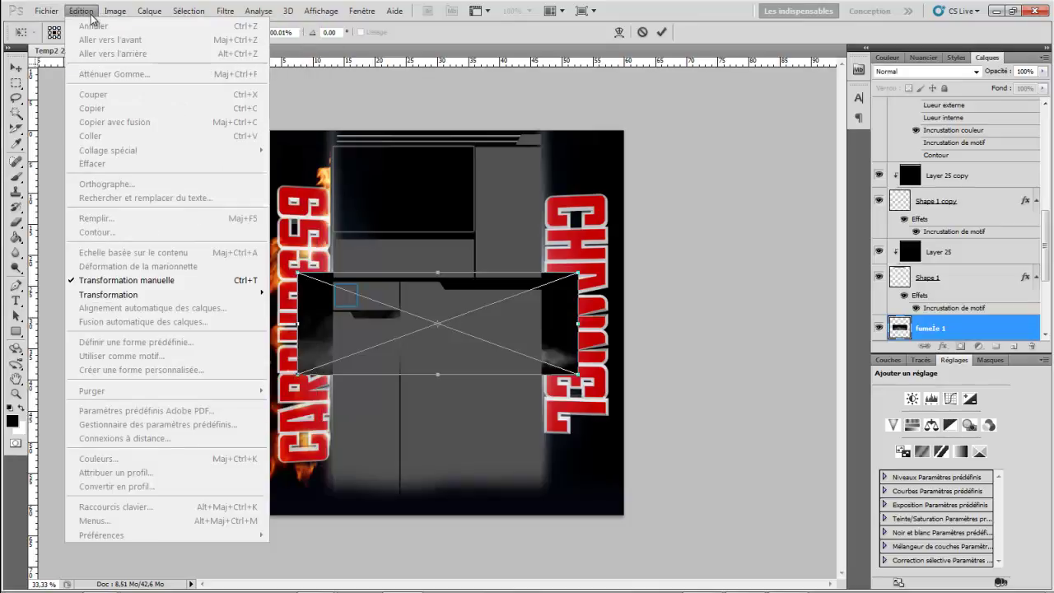
{"action": "mouse_move", "coordinate": [165, 294]}
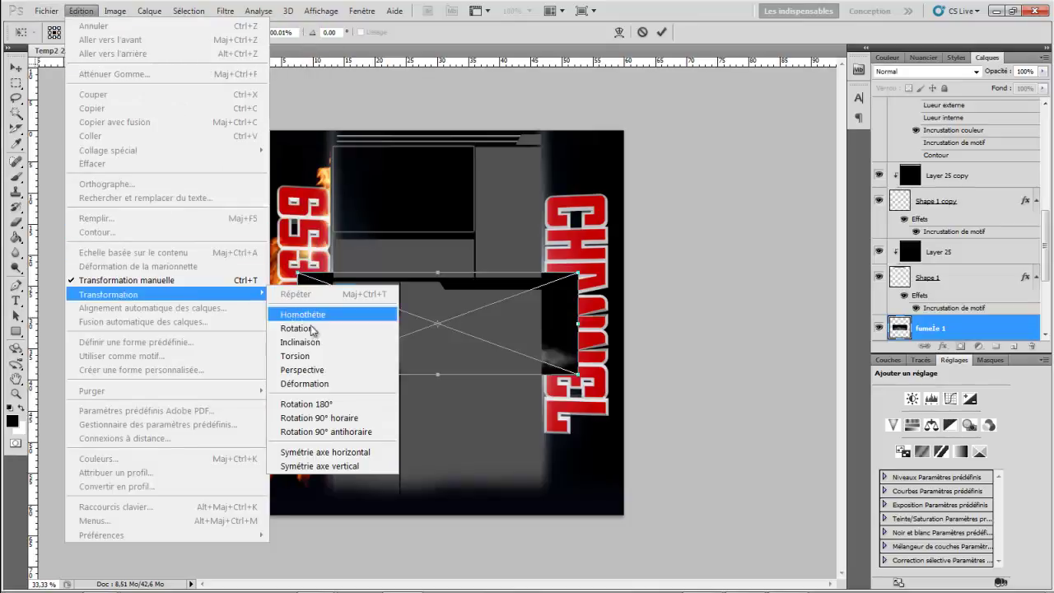
{"action": "left_click", "coordinate": [328, 419]}
{"action": "left_click_drag", "start_coordinate": [435, 342], "coordinate": [589, 323]}
{"action": "left_click", "coordinate": [895, 70]}
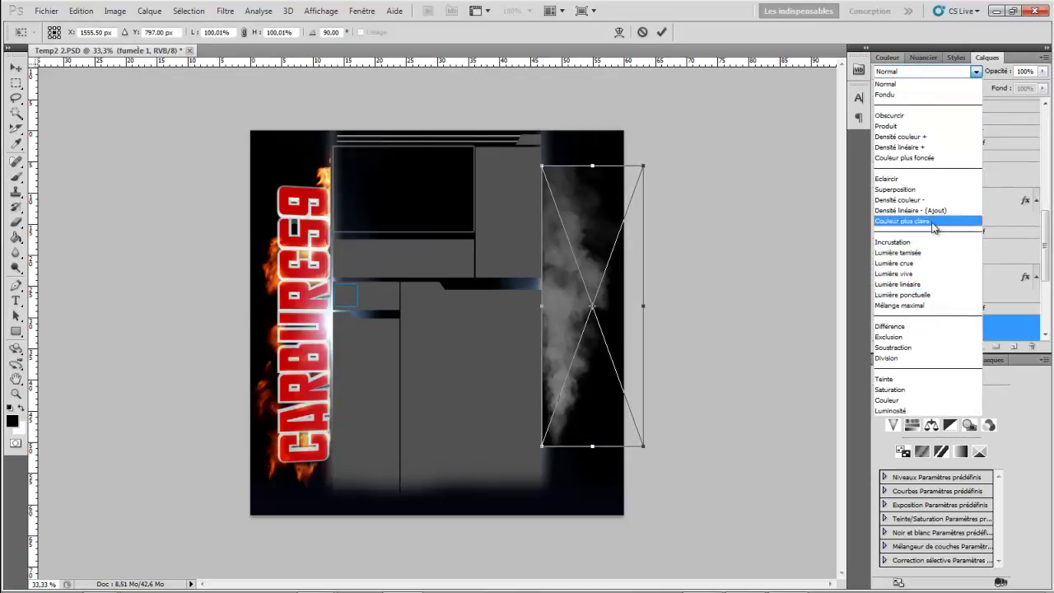
{"action": "left_click", "coordinate": [934, 188]}
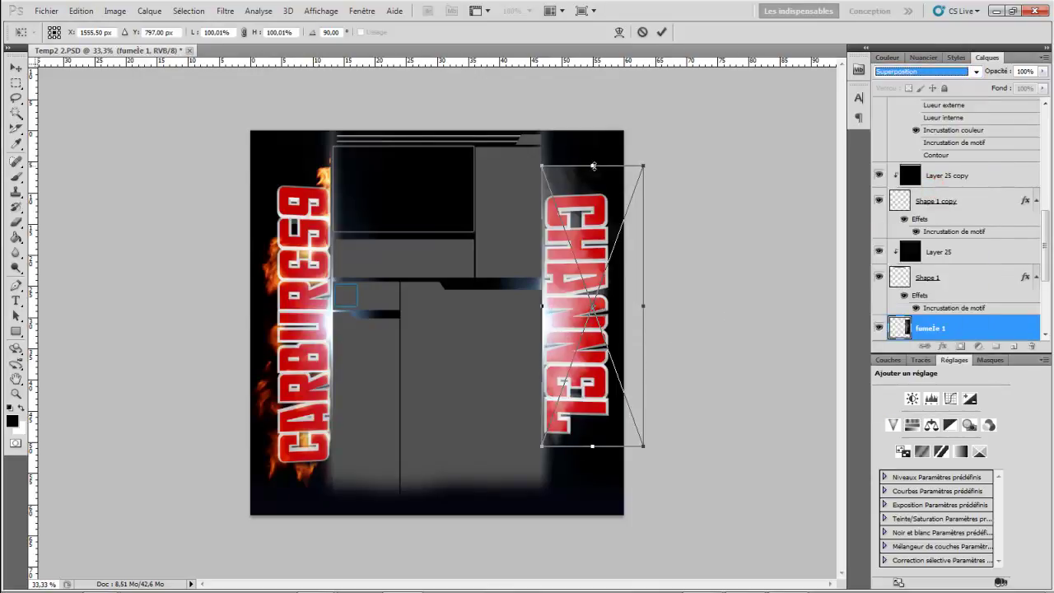
Step: Stretch the smoke upward, downward and outward to about 121.43% width and 127.21% height, and apply the transformation
{"action": "left_click_drag", "start_coordinate": [593, 165], "coordinate": [592, 146]}
{"action": "left_click_drag", "start_coordinate": [593, 452], "coordinate": [599, 492]}
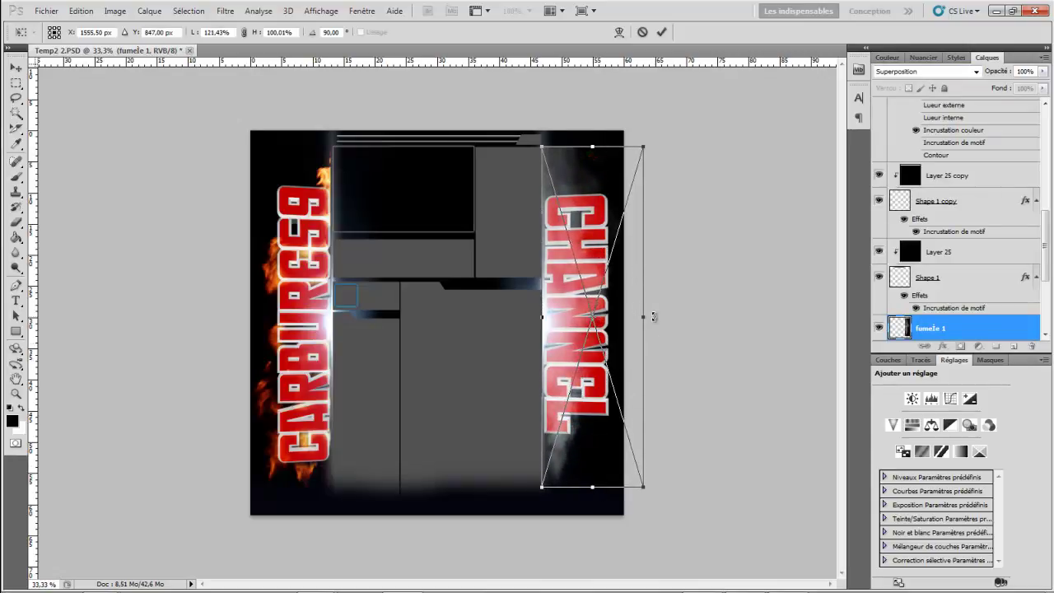
{"action": "left_click_drag", "start_coordinate": [648, 323], "coordinate": [674, 324]}
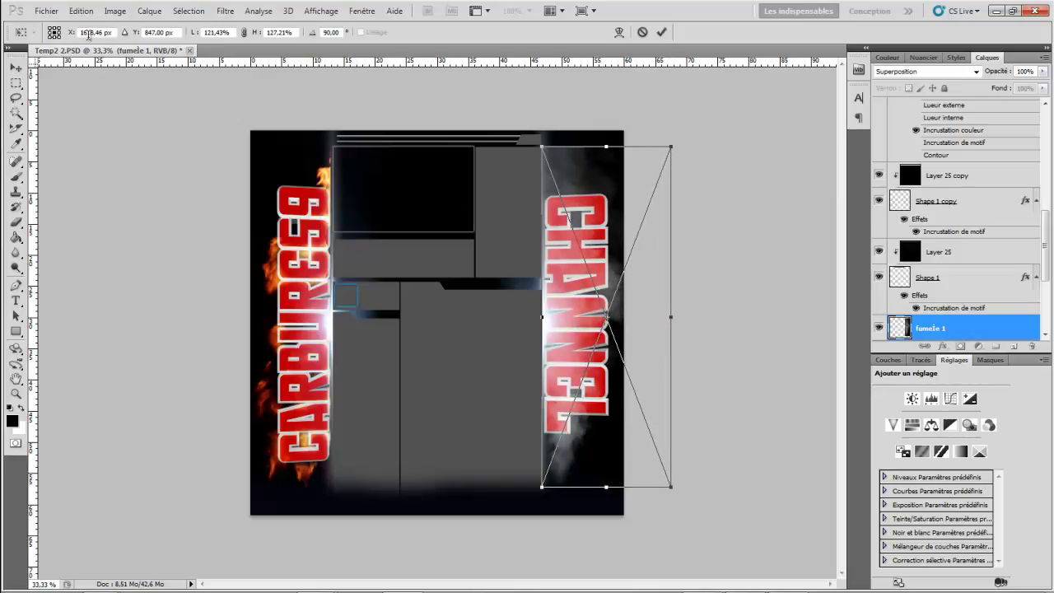
{"action": "key", "text": "Return"}
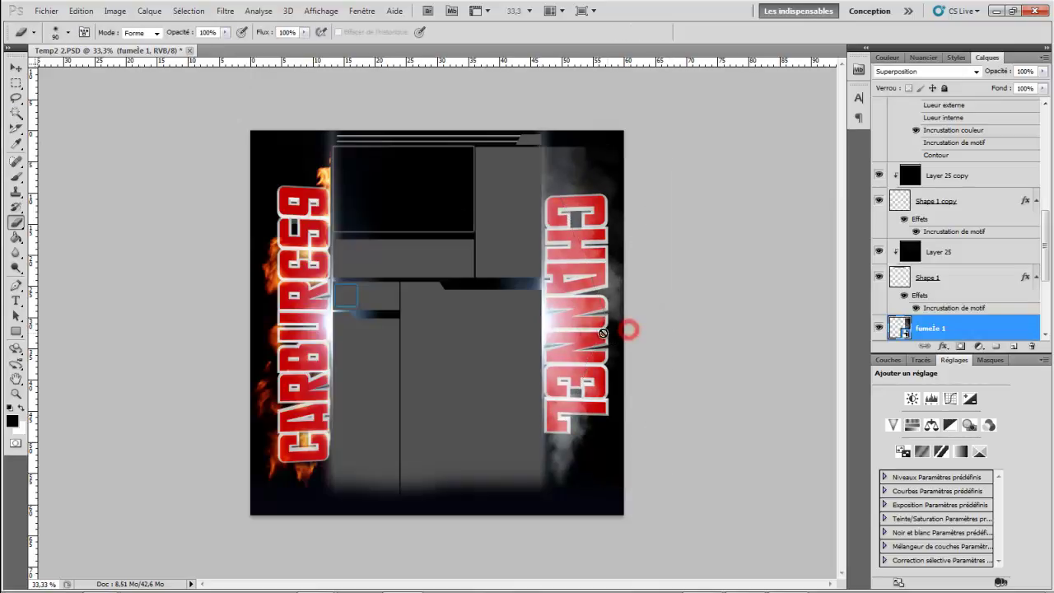
Step: Rasterize the fumele 1 layer and erase the smoke's hard upper and lower edges and the parts covering the Channel letters
{"action": "key", "text": "e"}
{"action": "left_click", "coordinate": [478, 285]}
{"action": "left_click", "coordinate": [513, 237]}
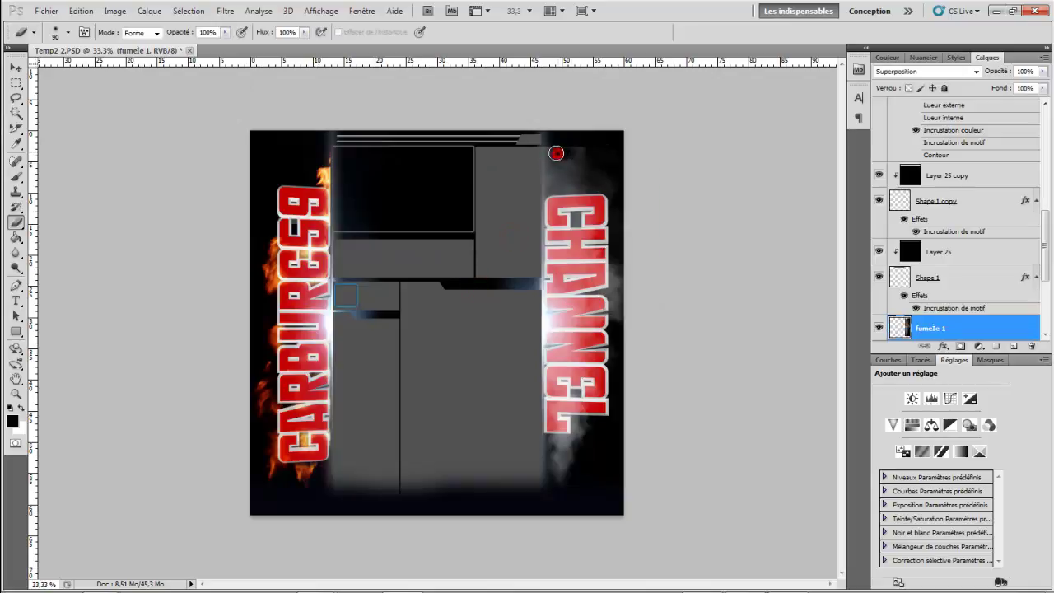
{"action": "mouse_move", "coordinate": [557, 150]}
{"action": "left_mouse_down"}
{"action": "mouse_move", "coordinate": [545, 156]}
{"action": "mouse_move", "coordinate": [582, 150]}
{"action": "mouse_move", "coordinate": [609, 169]}
{"action": "left_mouse_up"}
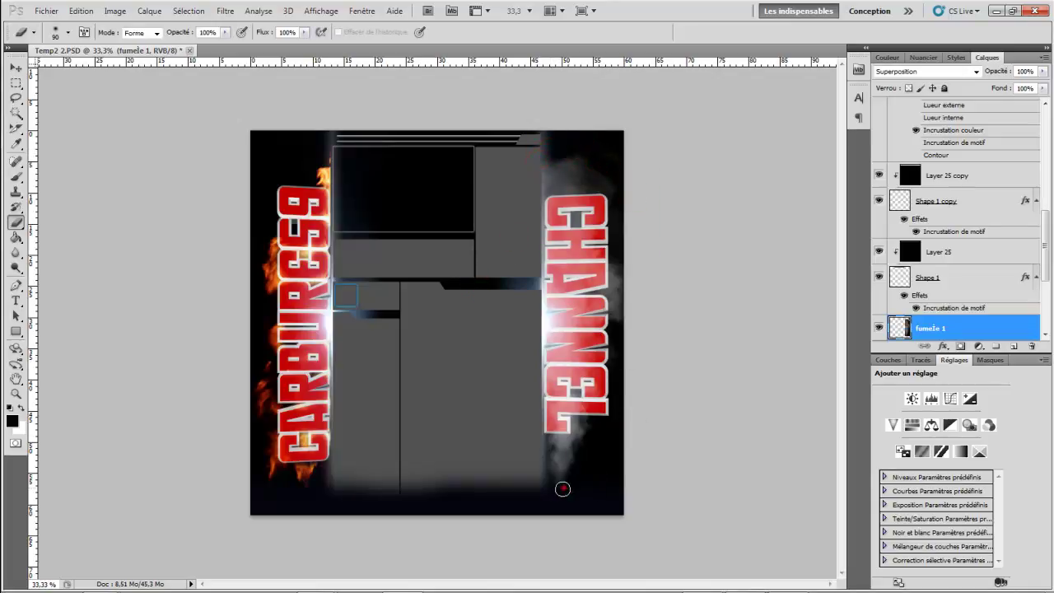
{"action": "mouse_move", "coordinate": [560, 487]}
{"action": "left_mouse_down"}
{"action": "mouse_move", "coordinate": [571, 494]}
{"action": "mouse_move", "coordinate": [598, 474]}
{"action": "left_mouse_up"}
{"action": "left_click", "coordinate": [564, 423]}
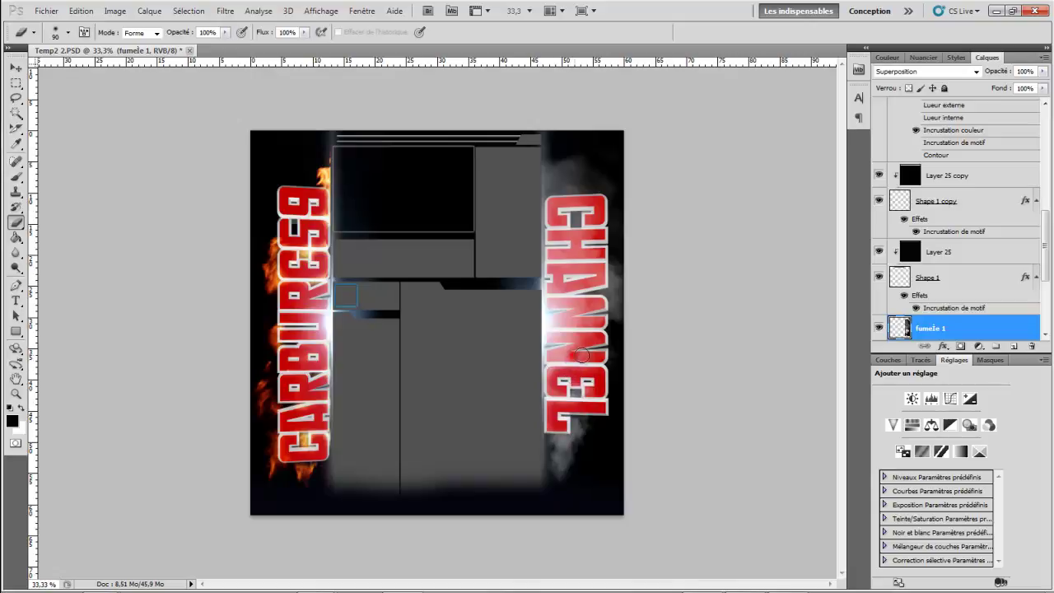
{"action": "left_click", "coordinate": [567, 356]}
{"action": "mouse_move", "coordinate": [594, 345]}
{"action": "left_mouse_down"}
{"action": "mouse_move", "coordinate": [565, 342]}
{"action": "mouse_move", "coordinate": [572, 328]}
{"action": "mouse_move", "coordinate": [559, 324]}
{"action": "mouse_move", "coordinate": [587, 309]}
{"action": "mouse_move", "coordinate": [559, 305]}
{"action": "mouse_move", "coordinate": [595, 275]}
{"action": "mouse_move", "coordinate": [560, 274]}
{"action": "mouse_move", "coordinate": [590, 253]}
{"action": "mouse_move", "coordinate": [558, 221]}
{"action": "mouse_move", "coordinate": [577, 202]}
{"action": "mouse_move", "coordinate": [592, 213]}
{"action": "left_mouse_up"}
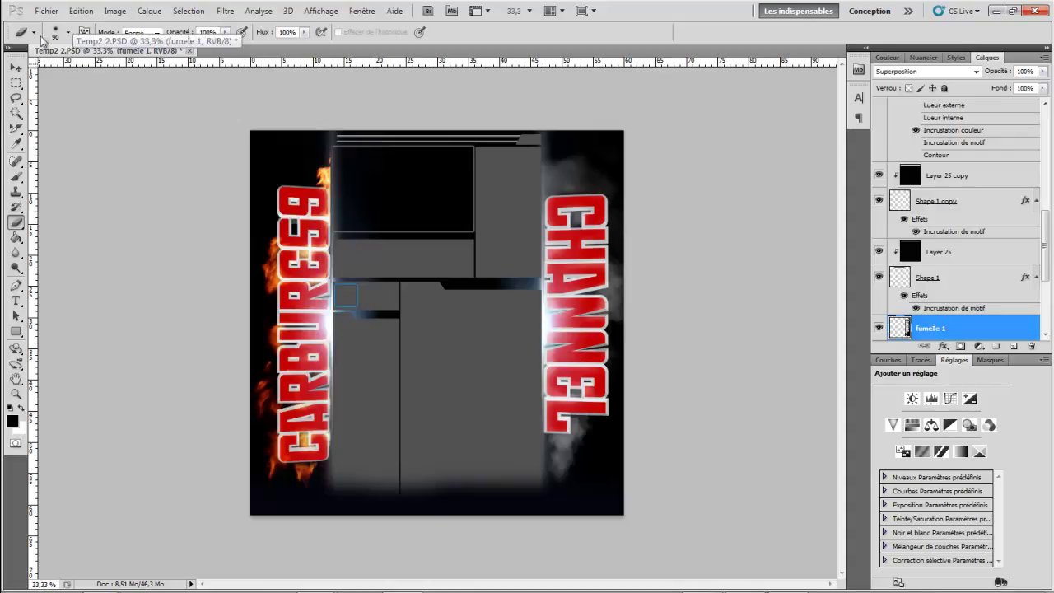
Step: Import the fireworks texture feu d'artifice.png into the page
{"action": "left_click", "coordinate": [46, 11]}
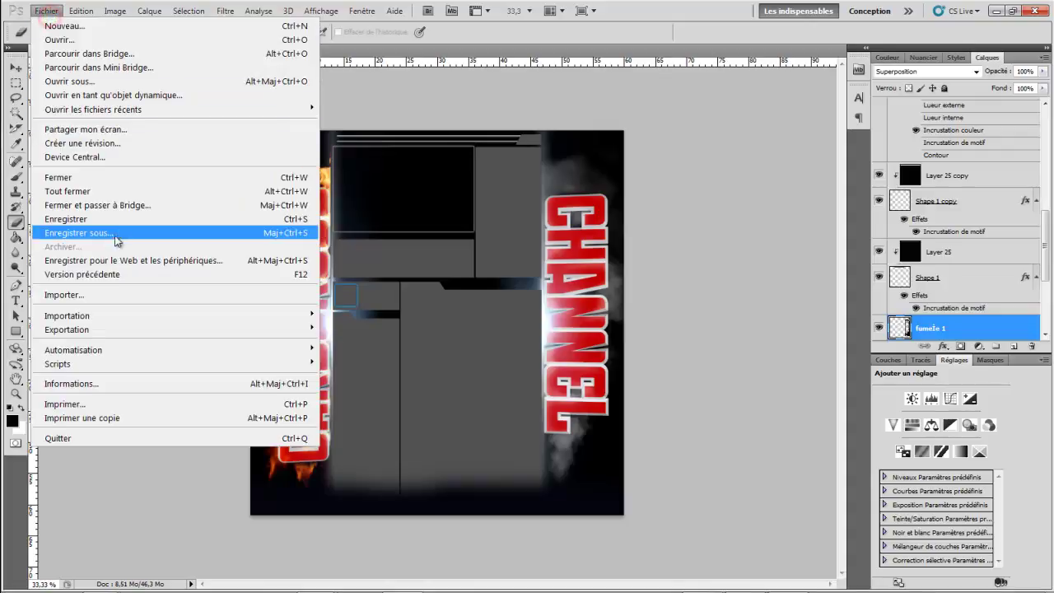
{"action": "left_click", "coordinate": [118, 294]}
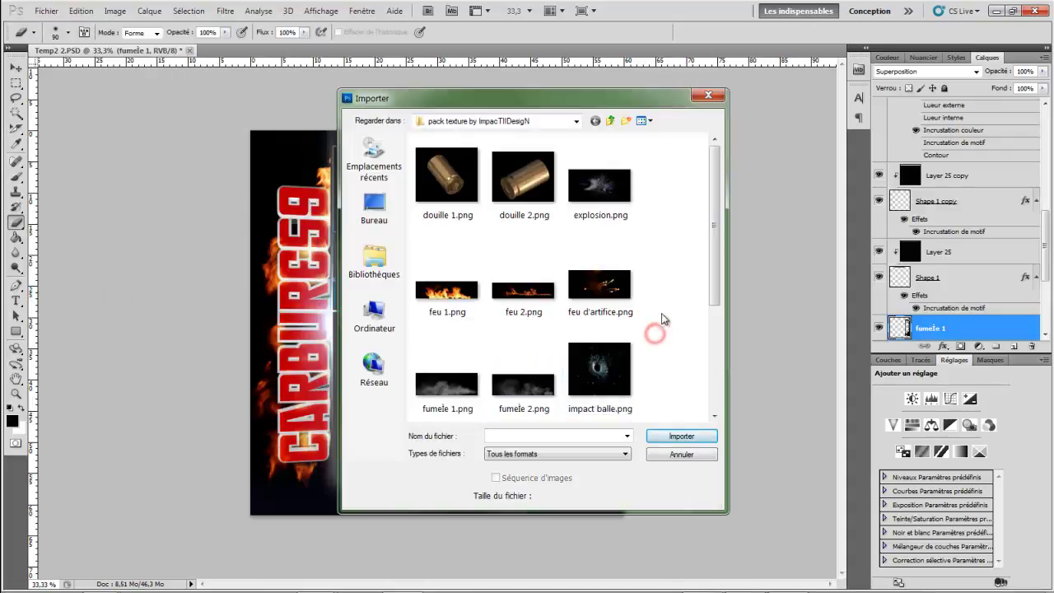
{"action": "scroll", "coordinate": [655, 317], "scroll_direction": "down", "scroll_amount": 2}
{"action": "scroll", "coordinate": [626, 280], "scroll_direction": "up", "scroll_amount": 2}
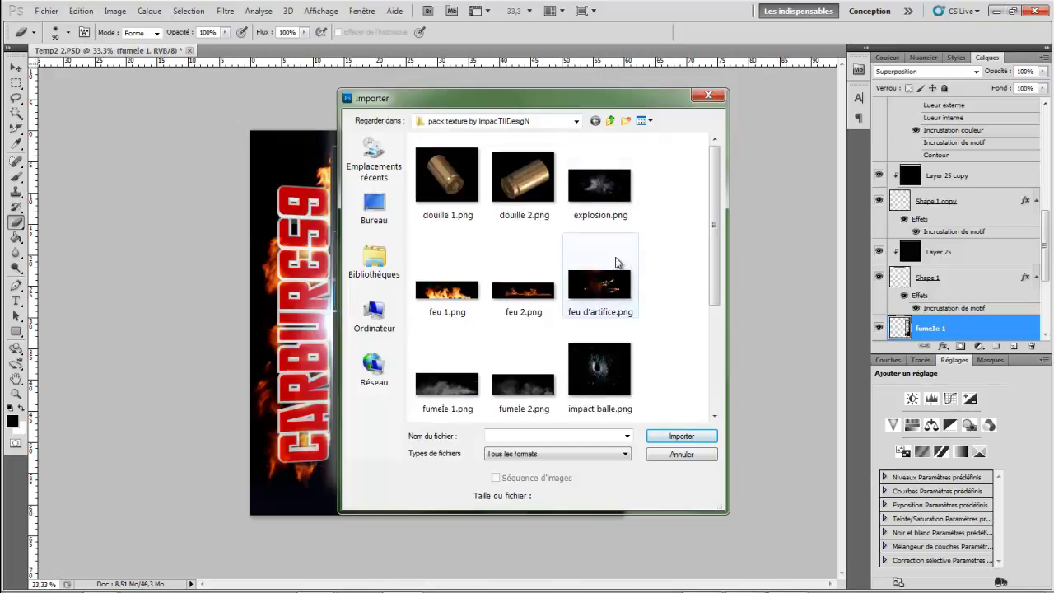
{"action": "scroll", "coordinate": [612, 266], "scroll_direction": "down", "scroll_amount": 4}
{"action": "scroll", "coordinate": [469, 387], "scroll_direction": "up", "scroll_amount": 3}
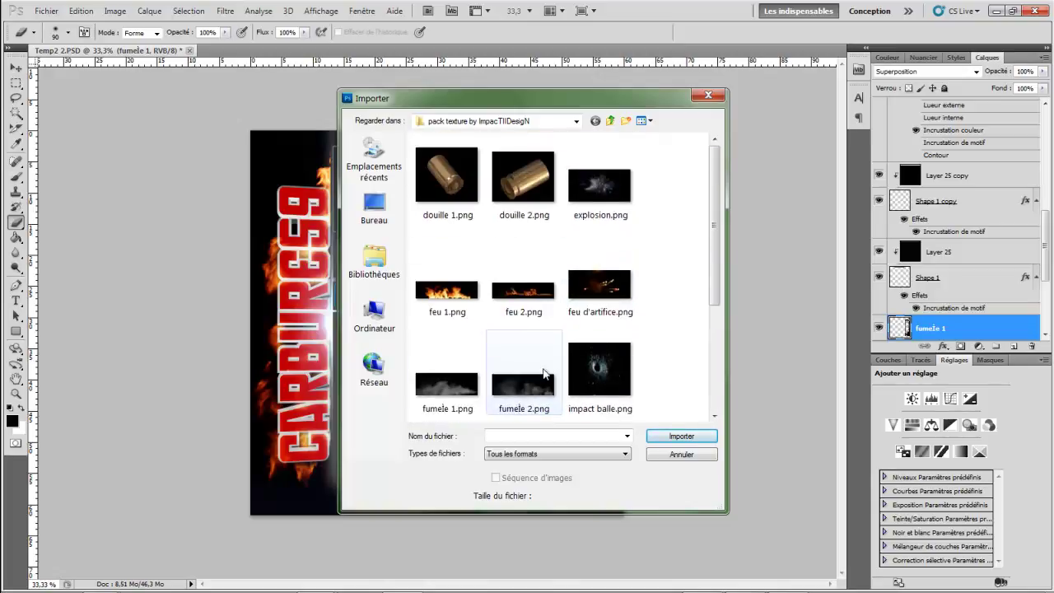
{"action": "double_click", "coordinate": [599, 288]}
Step: Move the fireworks image over the Channel text and set its blend mode to Superposition
{"action": "left_click_drag", "start_coordinate": [456, 292], "coordinate": [573, 265]}
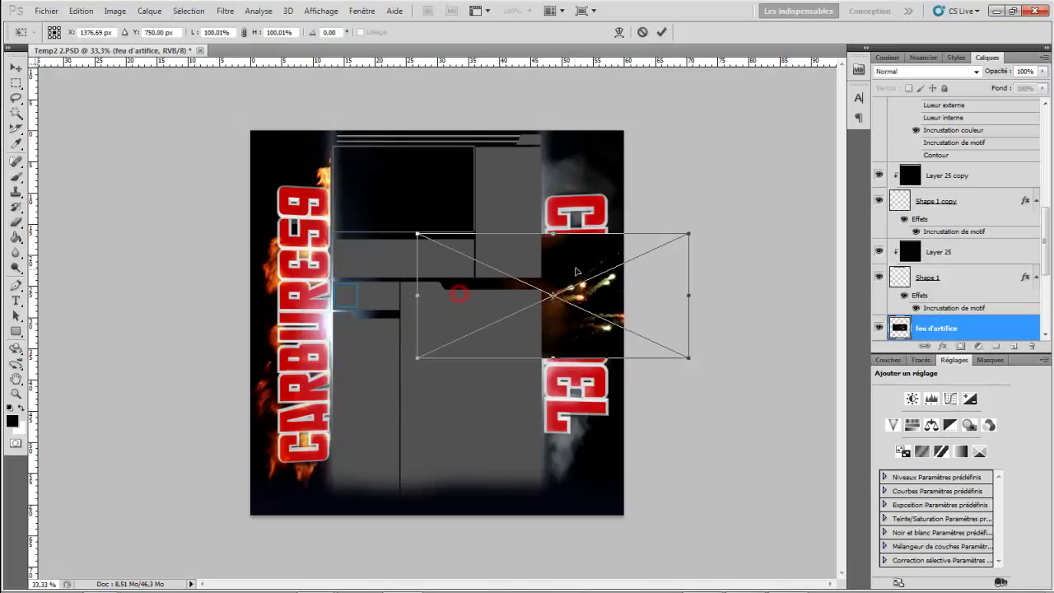
{"action": "left_click", "coordinate": [940, 72]}
{"action": "left_click", "coordinate": [947, 198]}
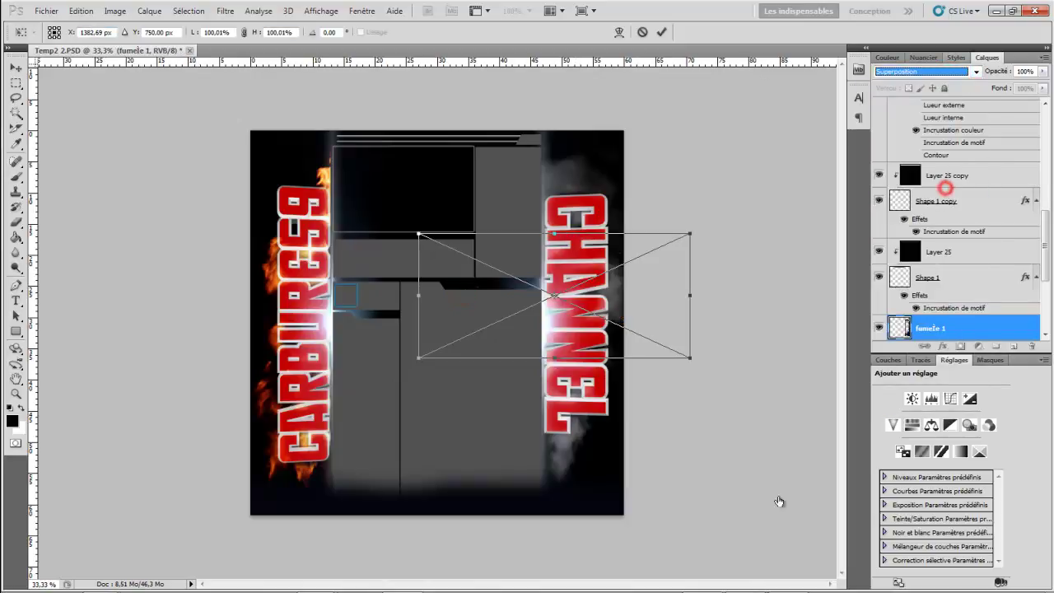
{"action": "left_click", "coordinate": [782, 580]}
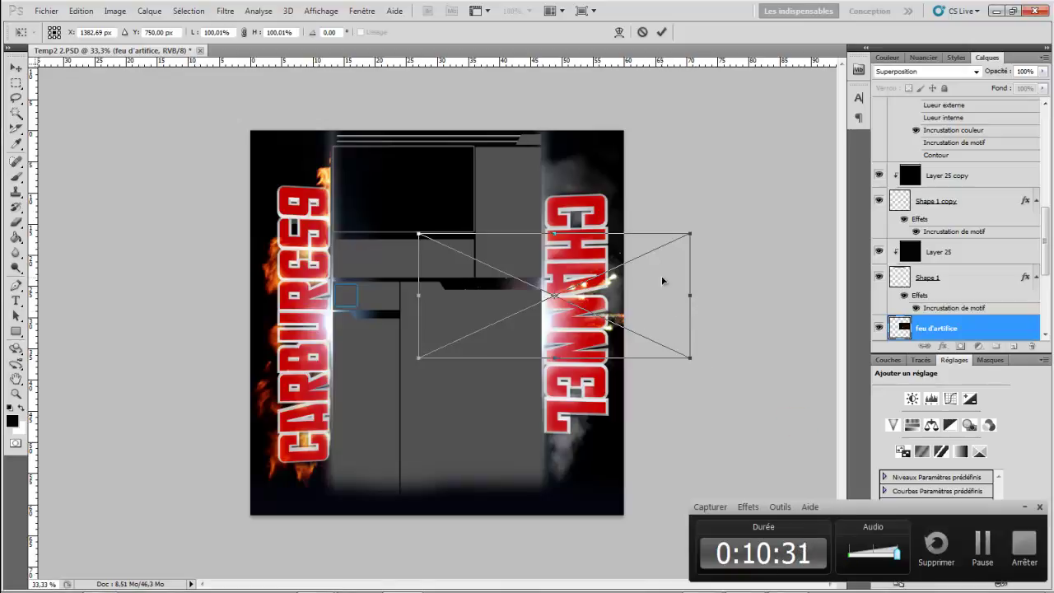
Step: Rotate the fireworks to about -75°, place the sparks just above the Channel text, and apply the transformation
{"action": "left_click_drag", "start_coordinate": [687, 203], "coordinate": [635, 282]}
{"action": "left_click_drag", "start_coordinate": [585, 307], "coordinate": [603, 197]}
{"action": "left_click_drag", "start_coordinate": [601, 199], "coordinate": [594, 195]}
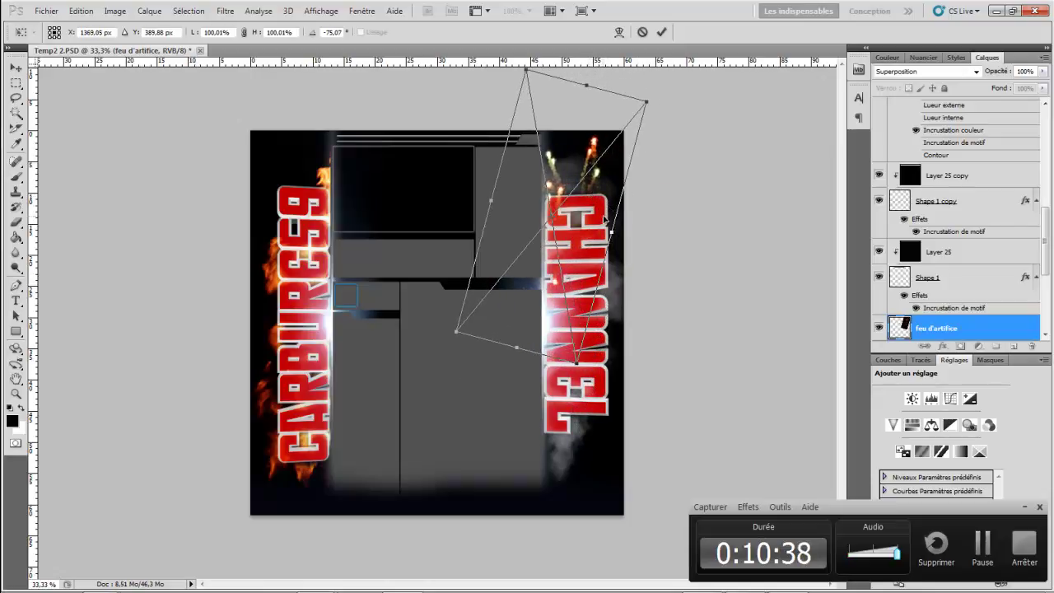
{"action": "key", "text": "Return"}
{"action": "key", "text": "b"}
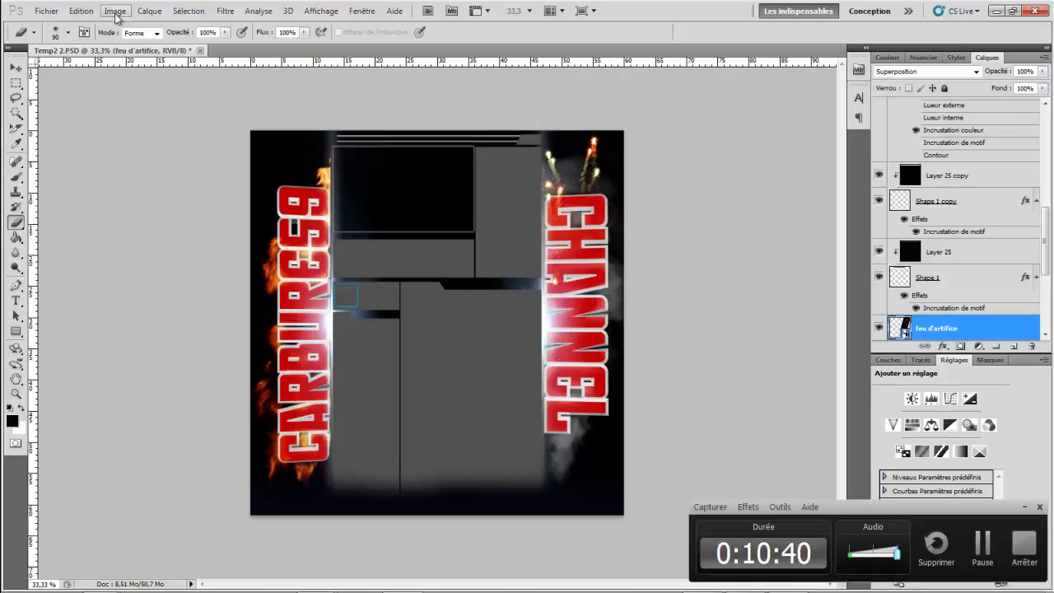
Step: Import a second copy of feu d'artifice.png into the page
{"action": "left_click", "coordinate": [80, 11]}
{"action": "mouse_move", "coordinate": [46, 10]}
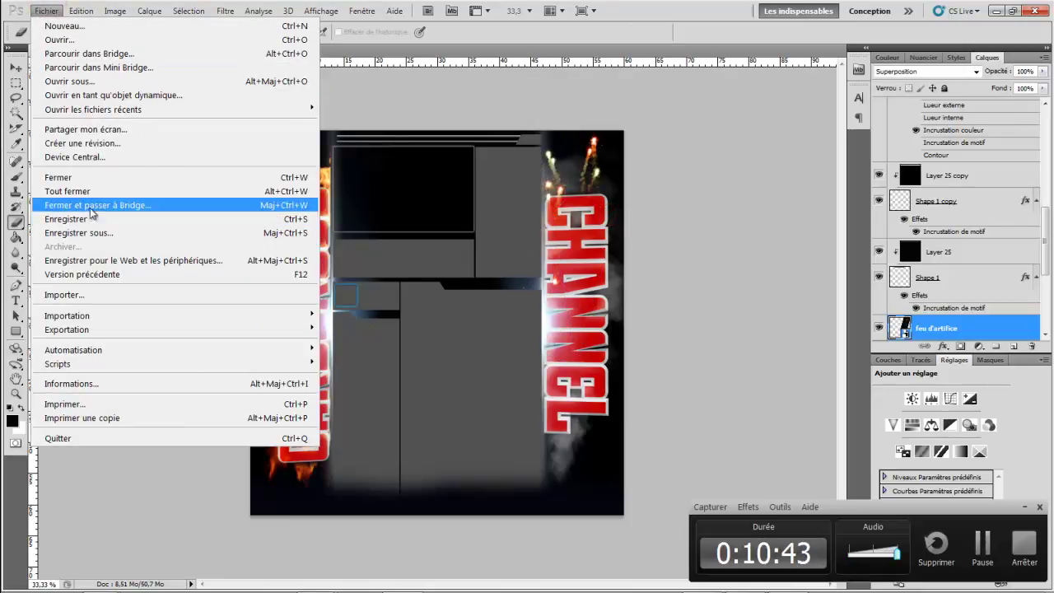
{"action": "left_click", "coordinate": [108, 294]}
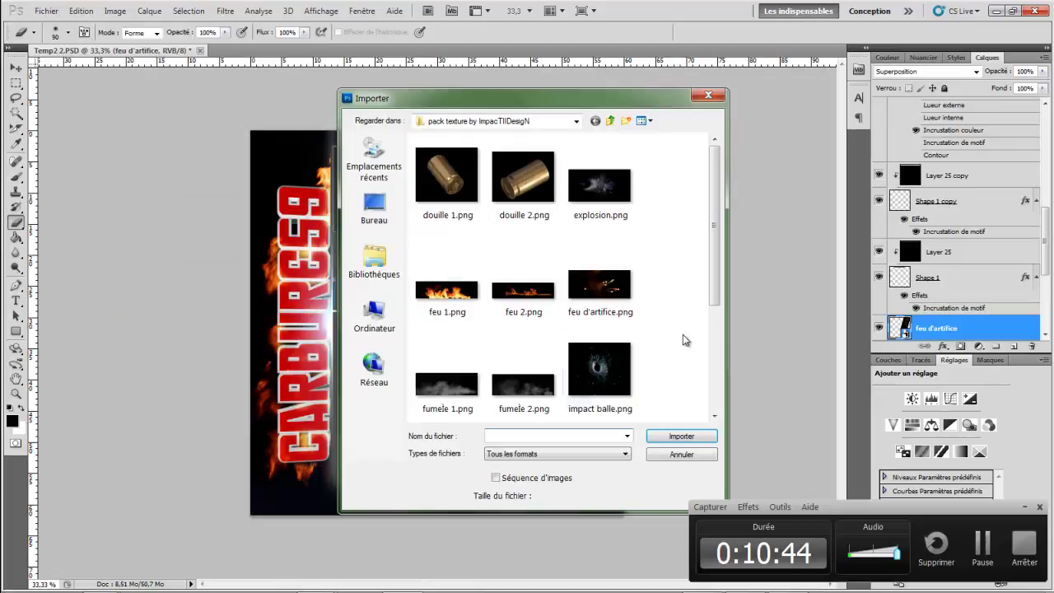
{"action": "double_click", "coordinate": [600, 284]}
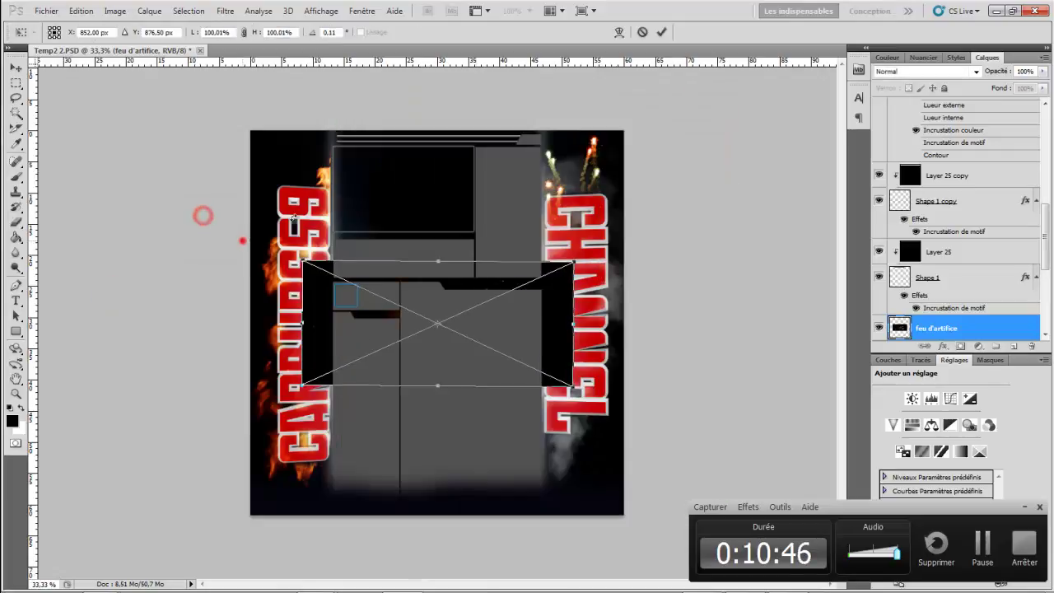
Step: Rotate the second fireworks image to about 48°, set it to Superposition, place its sparks below the Channel text, and apply
{"action": "left_click_drag", "start_coordinate": [203, 216], "coordinate": [281, 119]}
{"action": "left_click", "coordinate": [977, 71]}
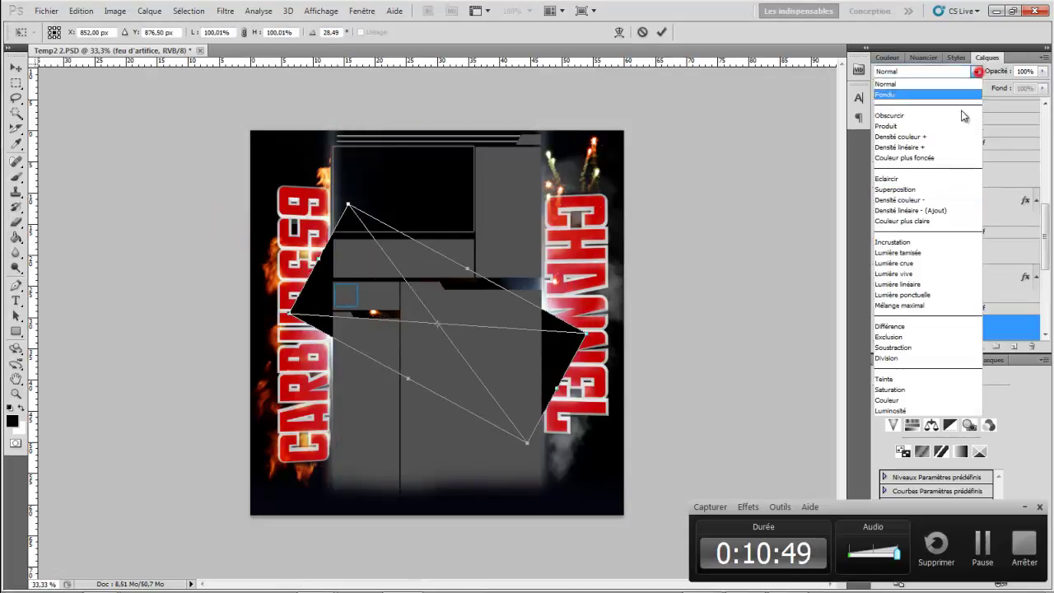
{"action": "left_click", "coordinate": [895, 189]}
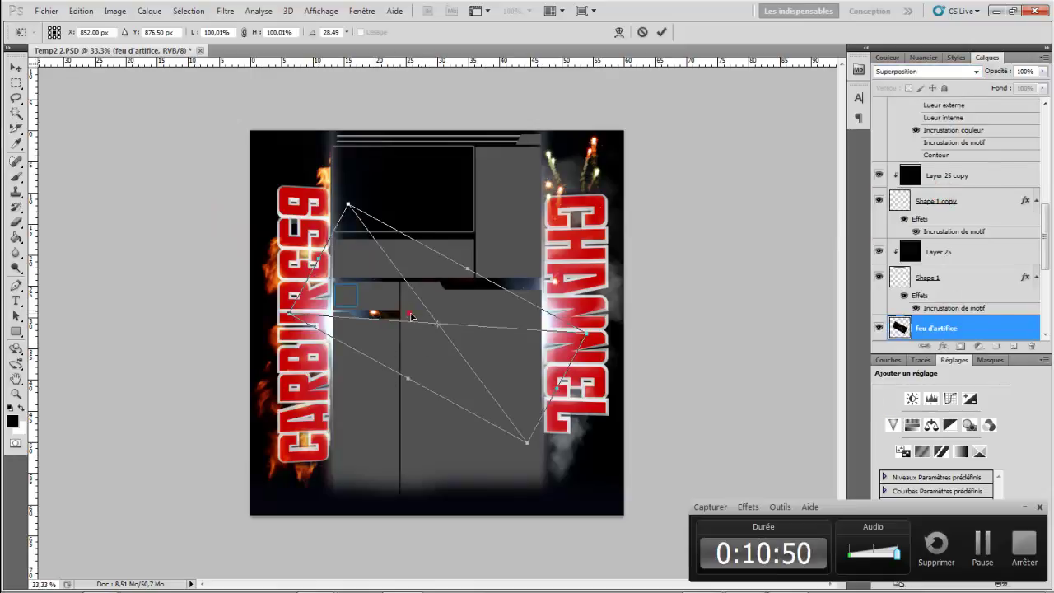
{"action": "left_click_drag", "start_coordinate": [411, 316], "coordinate": [511, 369]}
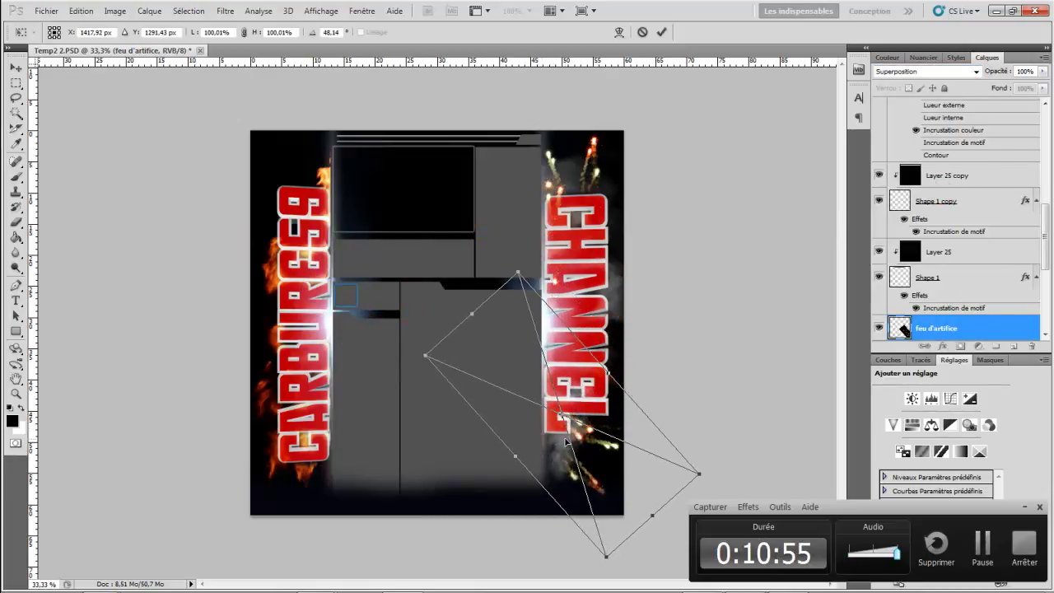
{"action": "left_click_drag", "start_coordinate": [568, 329], "coordinate": [550, 382]}
{"action": "key", "text": "Return"}
{"action": "key", "text": "e"}
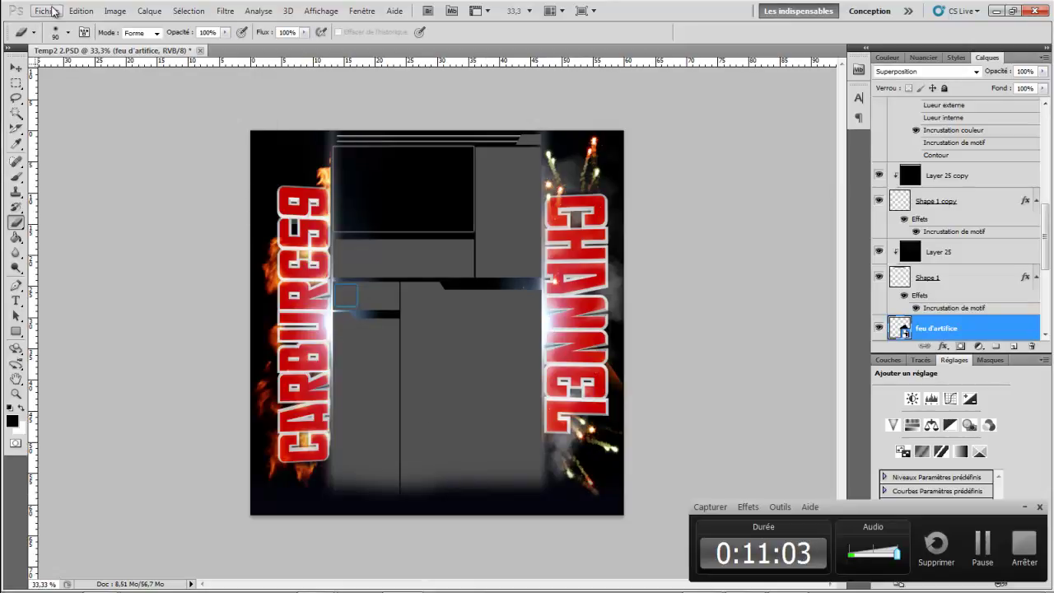
Step: Import the texture explosion.png into the page
{"action": "left_click", "coordinate": [45, 10]}
{"action": "left_click", "coordinate": [125, 291]}
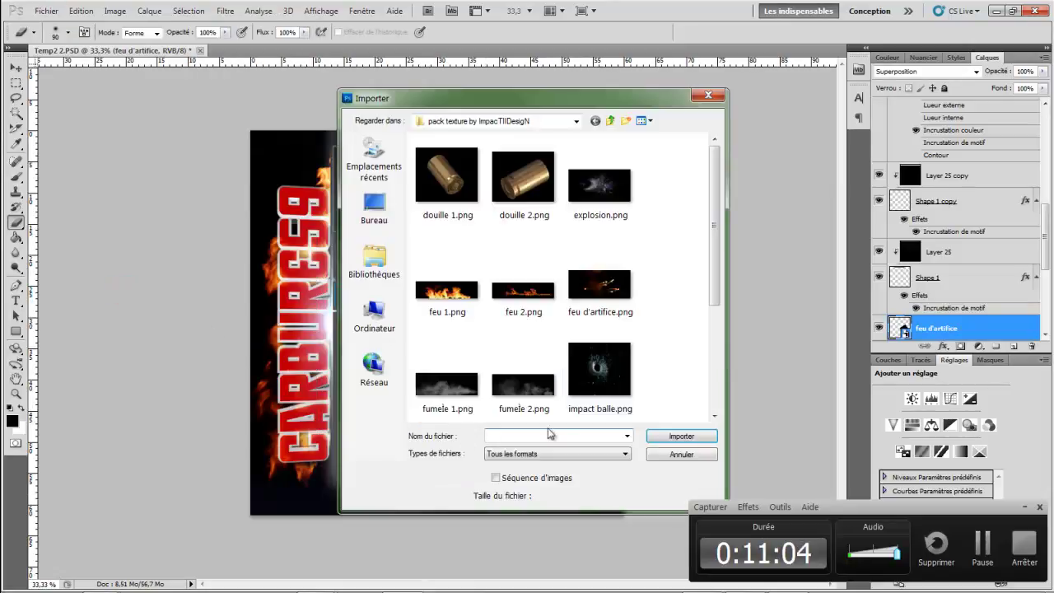
{"action": "double_click", "coordinate": [601, 186]}
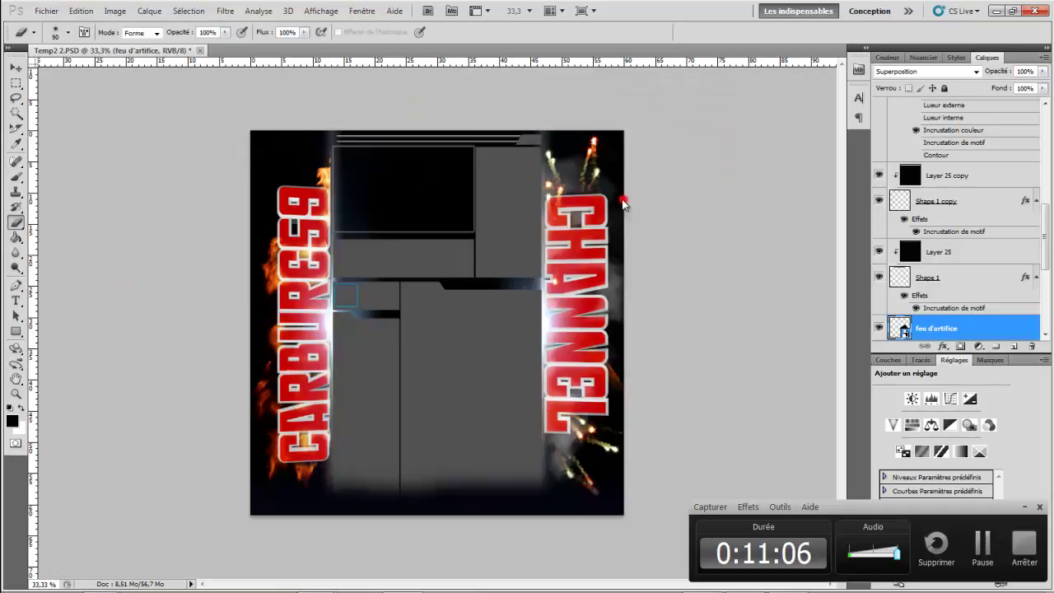
Step: Place the explosion in the page corner above the Carbure59 text, set its blend mode to Superposition, and apply
{"action": "left_click_drag", "start_coordinate": [438, 345], "coordinate": [236, 136]}
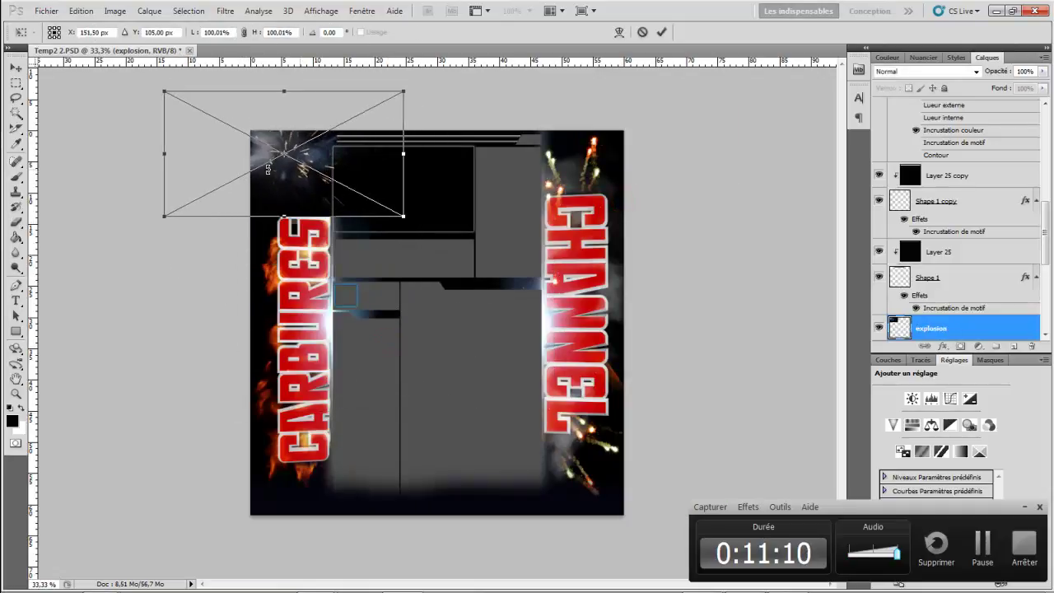
{"action": "left_click", "coordinate": [977, 71]}
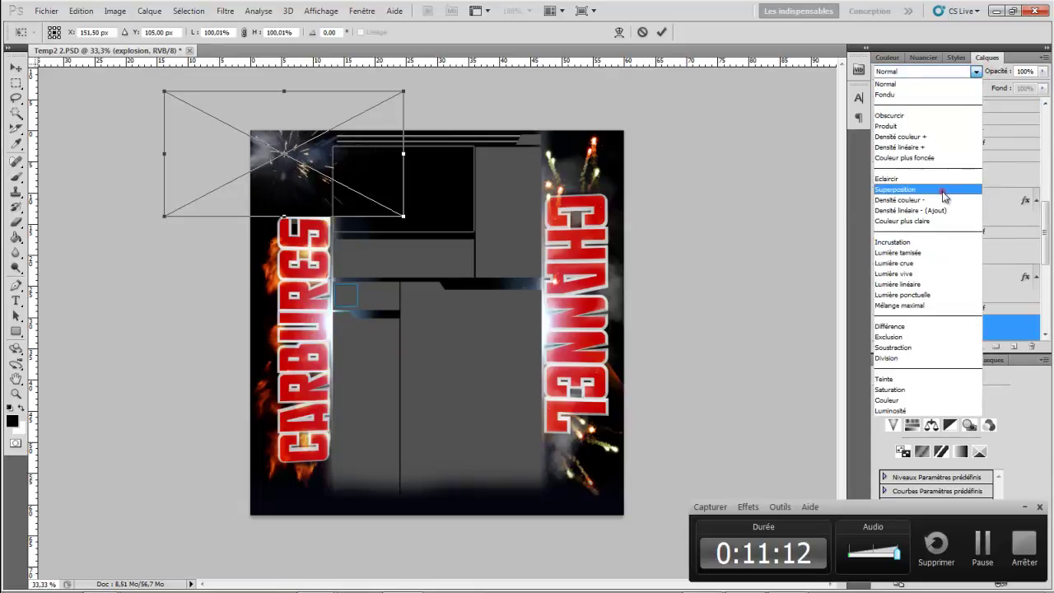
{"action": "left_click", "coordinate": [906, 188]}
{"action": "left_click", "coordinate": [358, 204]}
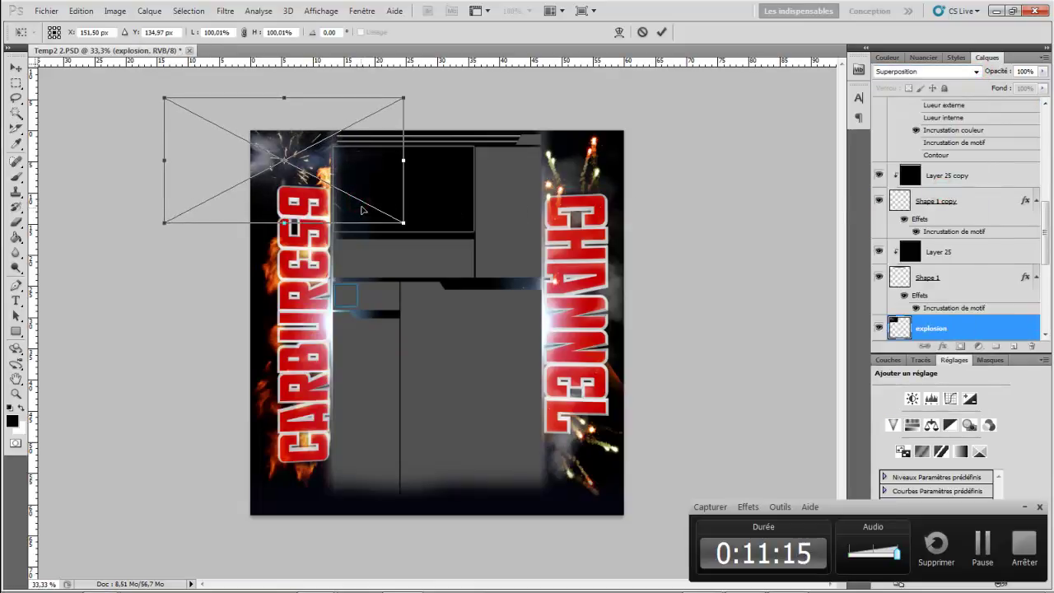
{"action": "double_click", "coordinate": [350, 188]}
{"action": "key", "text": "b"}
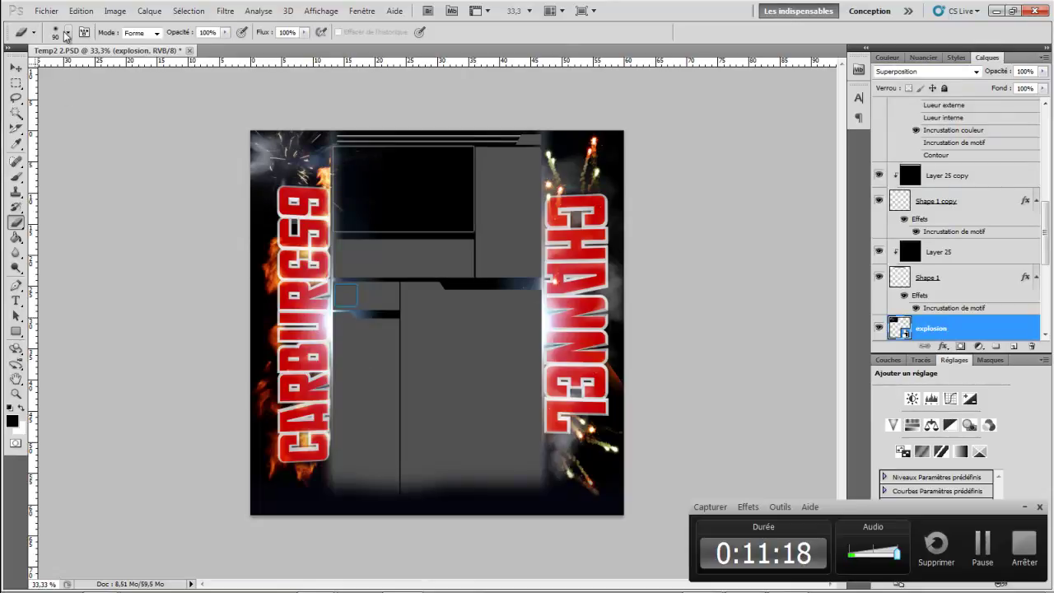
Step: Import the texture spark 2.png into the page
{"action": "left_click", "coordinate": [47, 11]}
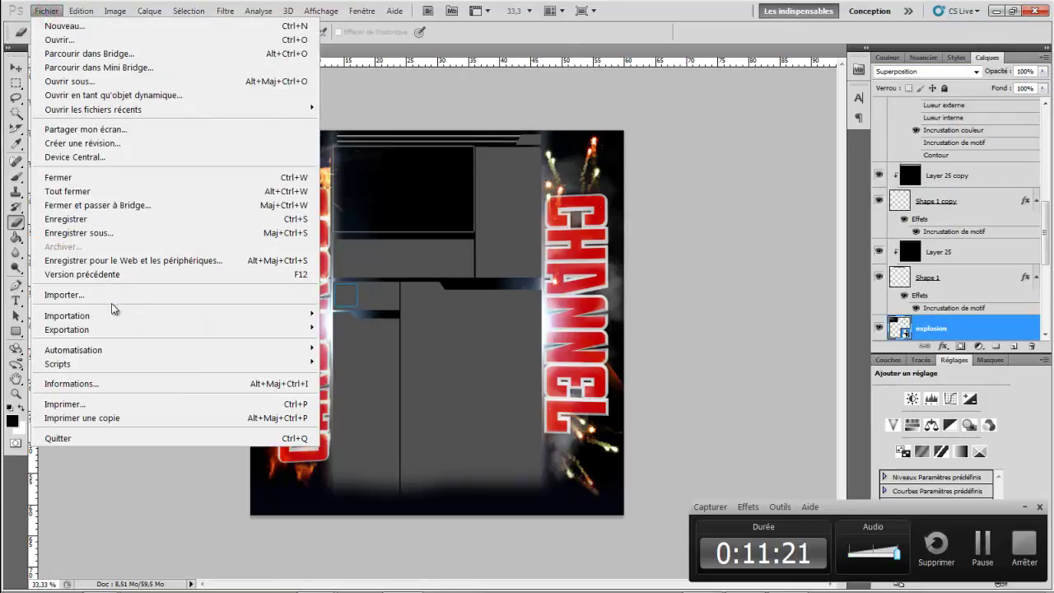
{"action": "left_click", "coordinate": [101, 295]}
{"action": "scroll", "coordinate": [636, 311], "scroll_direction": "down", "scroll_amount": 2}
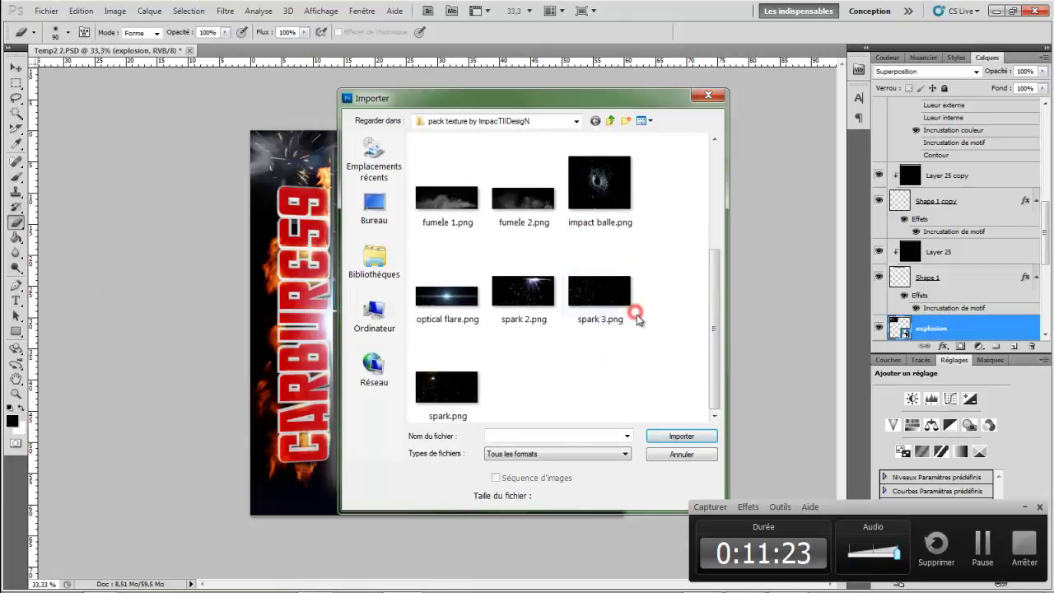
{"action": "double_click", "coordinate": [524, 290]}
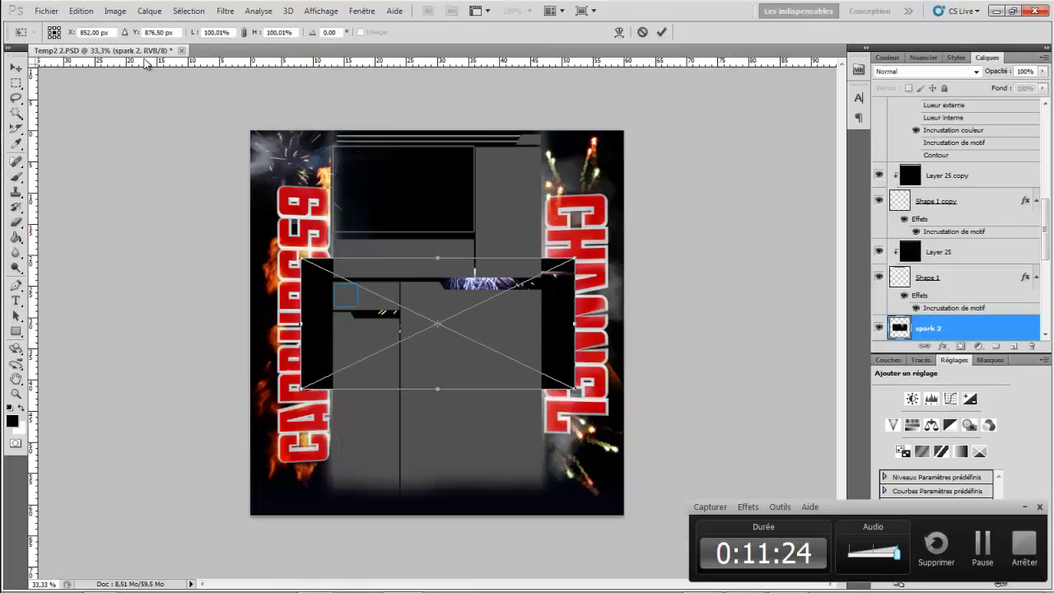
Step: Rotate the spark 2 image to -90°, move it over the Channel text, and set its blend mode to Superposition
{"action": "left_click", "coordinate": [89, 13]}
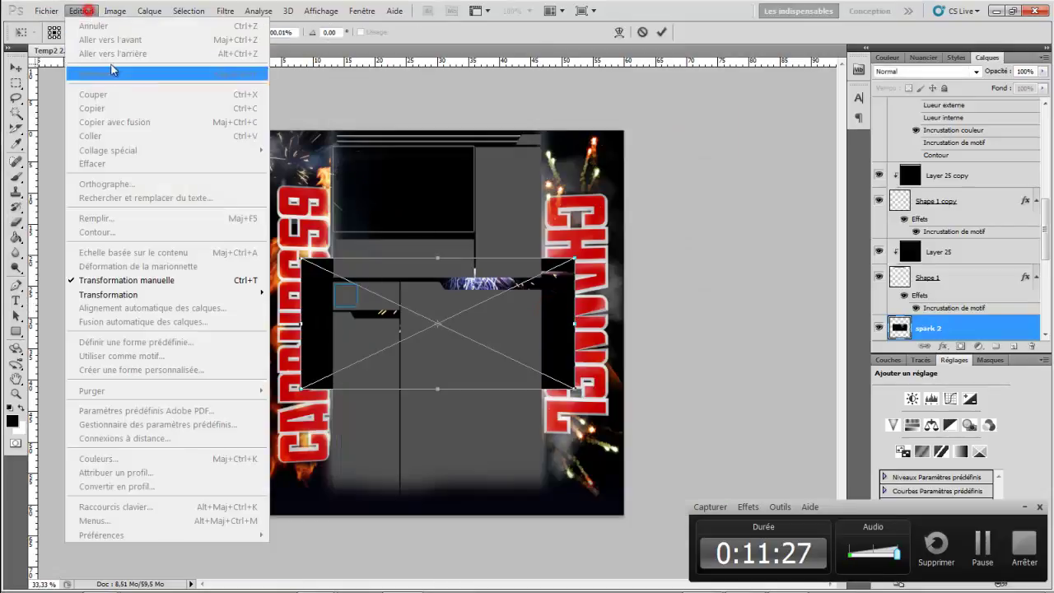
{"action": "mouse_move", "coordinate": [225, 299]}
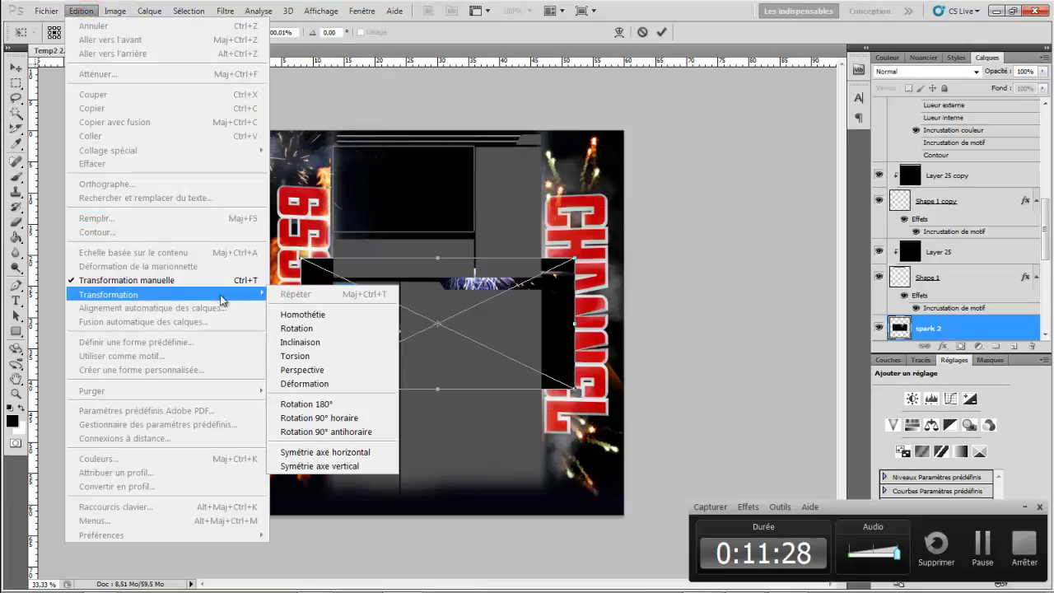
{"action": "left_click", "coordinate": [328, 417]}
{"action": "left_click_drag", "start_coordinate": [456, 337], "coordinate": [679, 329]}
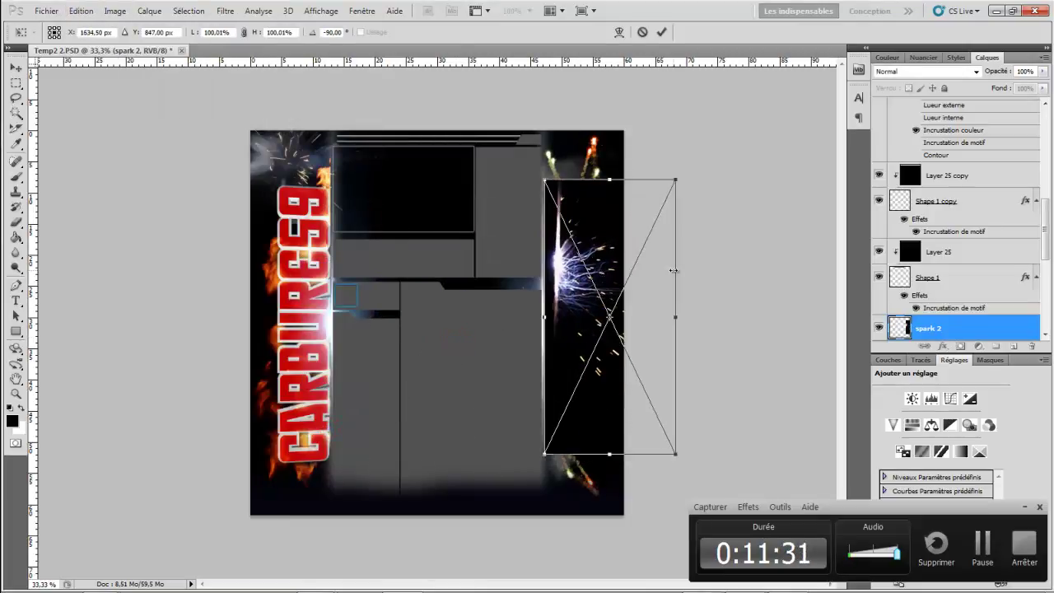
{"action": "left_click", "coordinate": [925, 72]}
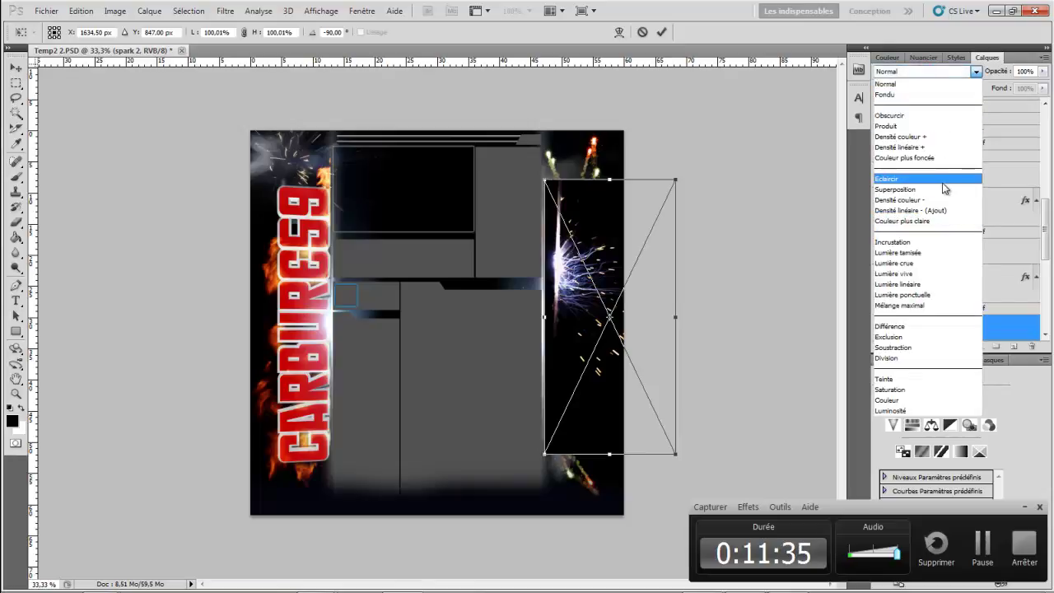
{"action": "left_click", "coordinate": [907, 188]}
{"action": "left_click_drag", "start_coordinate": [580, 200], "coordinate": [566, 267]}
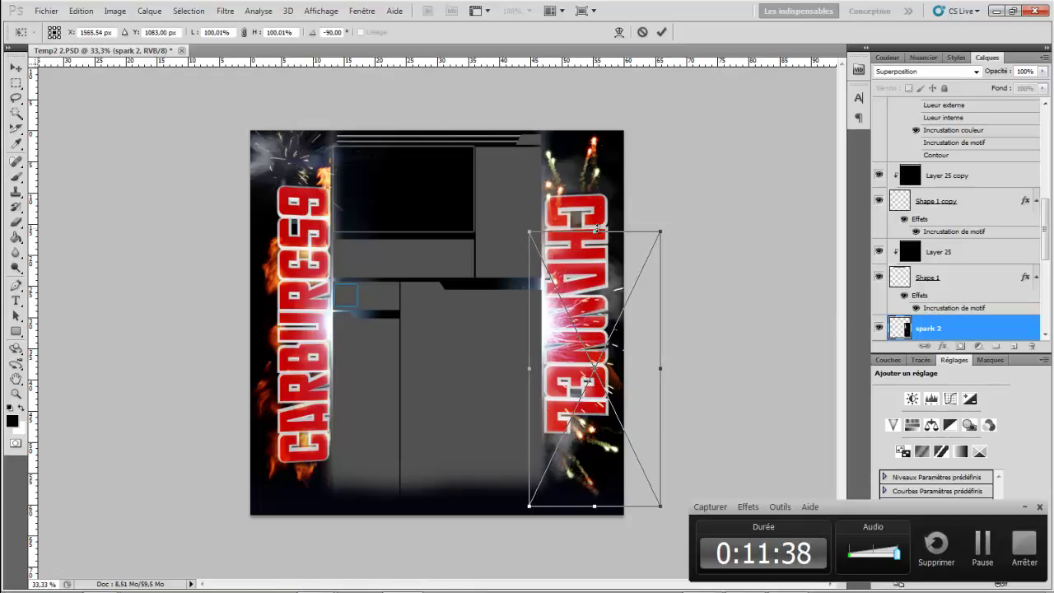
Step: Enlarge the spark 2 image to about 137% by 108%, center its burst on the Channel text's flare, and apply
{"action": "left_click_drag", "start_coordinate": [598, 233], "coordinate": [618, 151]}
{"action": "left_click_drag", "start_coordinate": [582, 284], "coordinate": [588, 321]}
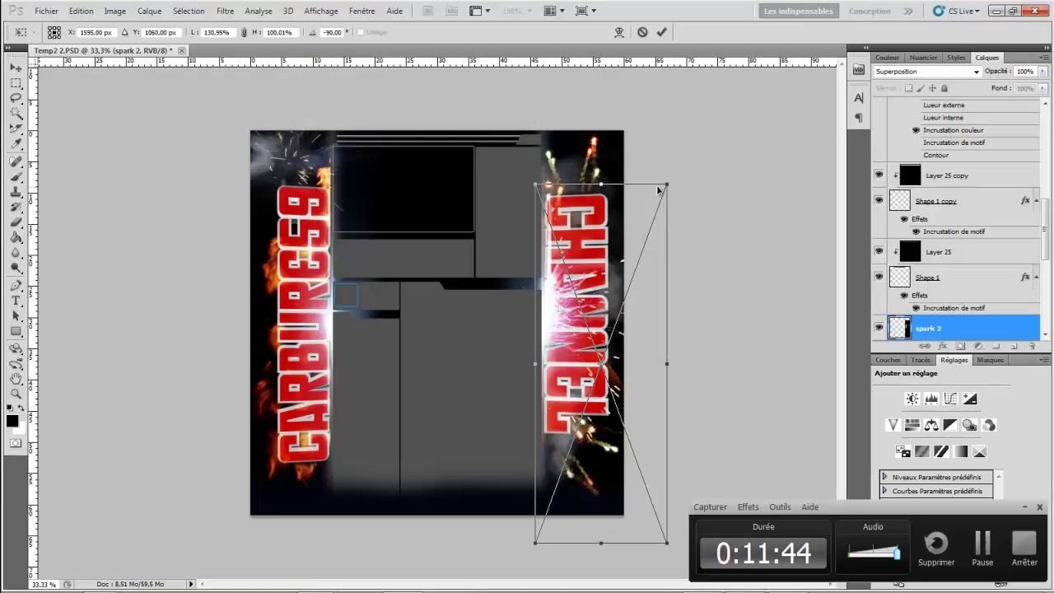
{"action": "mouse_move", "coordinate": [667, 187]}
{"action": "left_mouse_down"}
{"action": "mouse_move", "coordinate": [680, 170]}
{"action": "mouse_move", "coordinate": [673, 183]}
{"action": "left_mouse_up"}
{"action": "left_click_drag", "start_coordinate": [577, 318], "coordinate": [580, 313]}
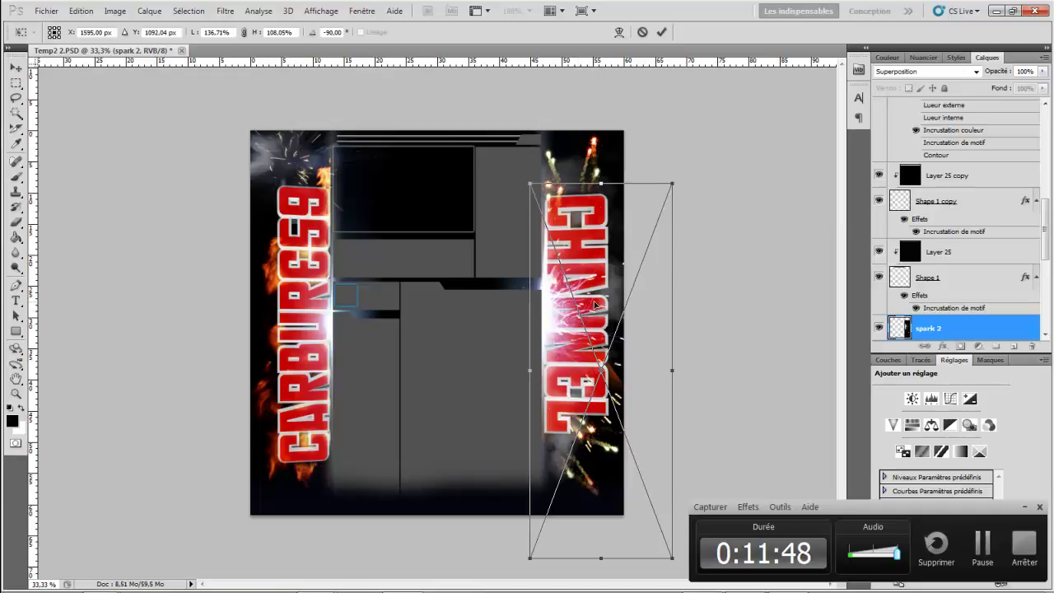
{"action": "key", "text": "Return"}
{"action": "key", "text": "b"}
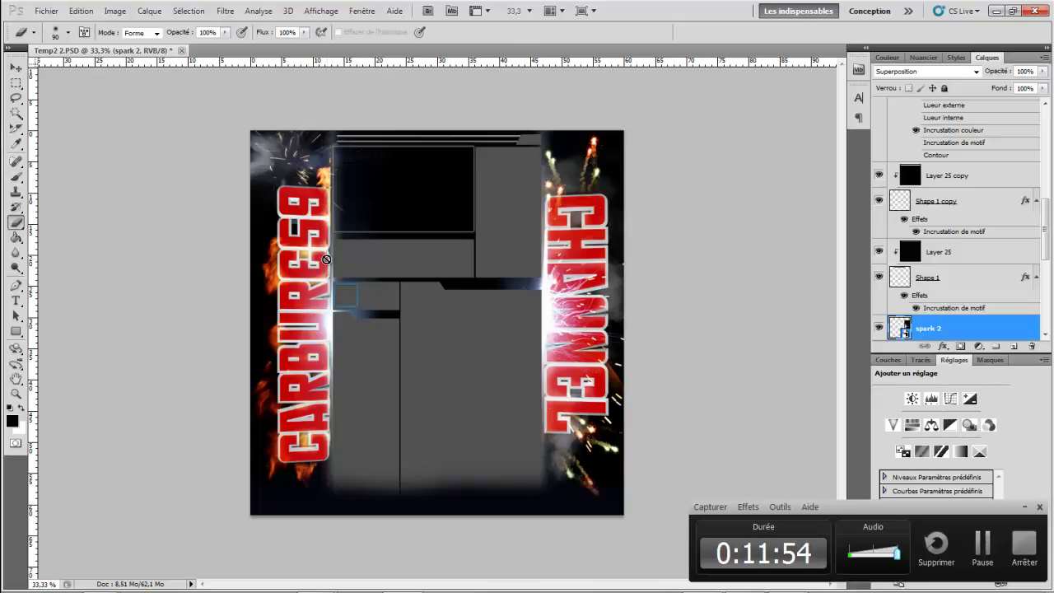
{"action": "left_click", "coordinate": [46, 10]}
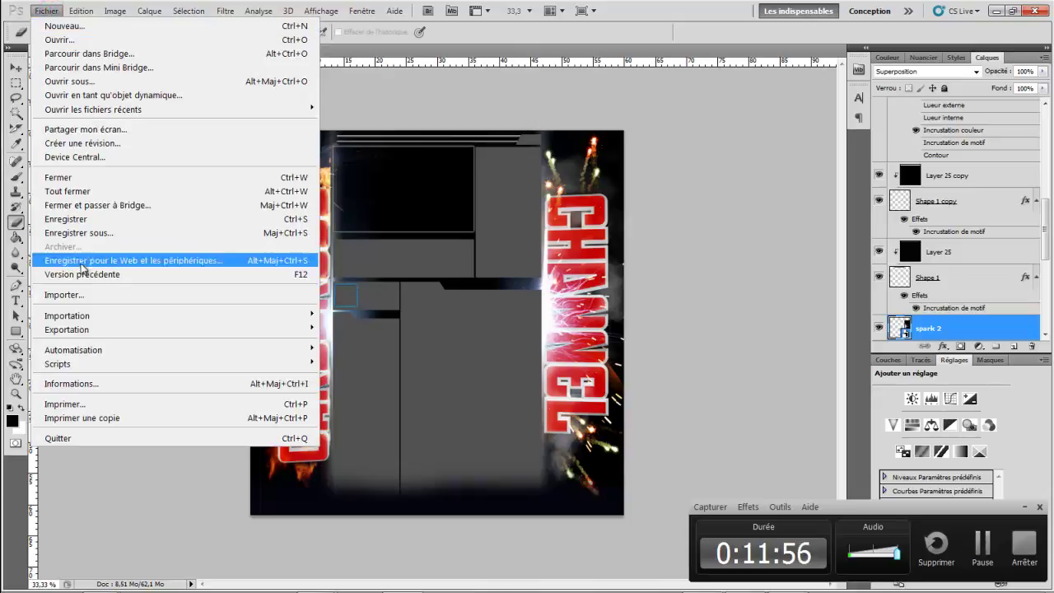
{"action": "left_click", "coordinate": [74, 294]}
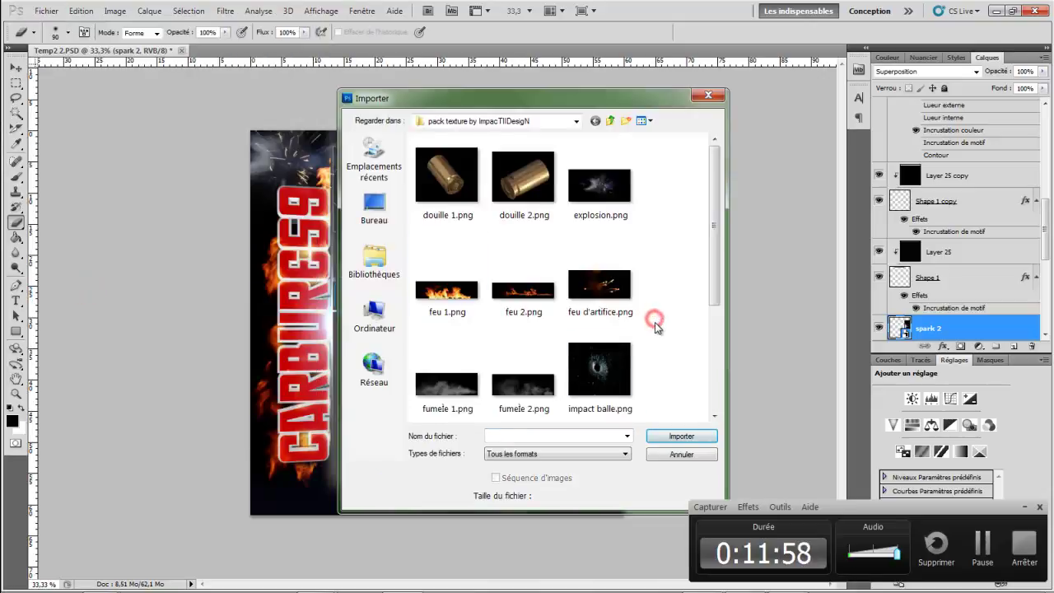
{"action": "scroll", "coordinate": [656, 327], "scroll_direction": "down", "scroll_amount": 3}
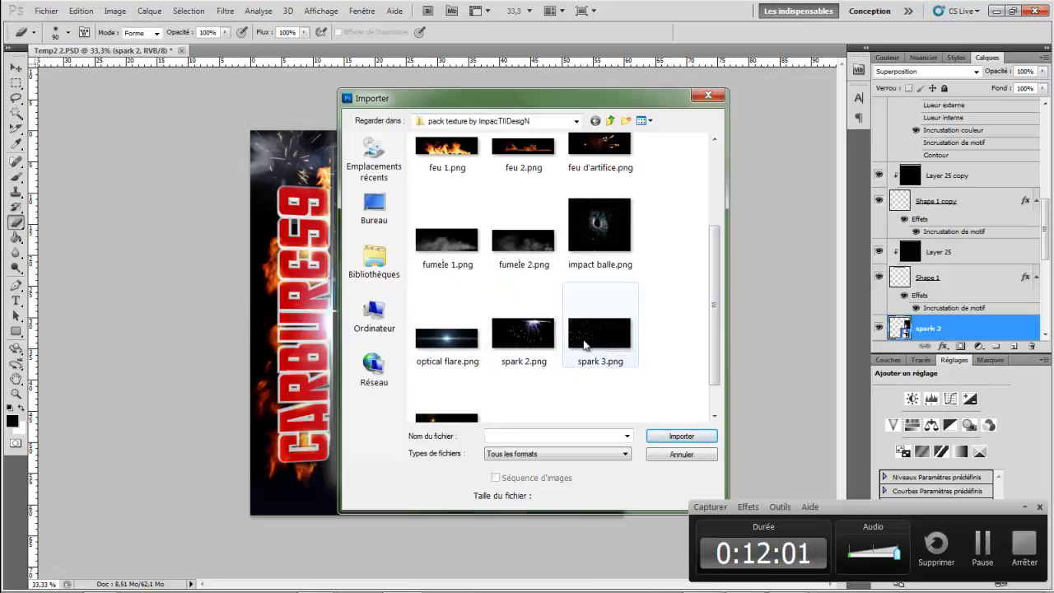
{"action": "double_click", "coordinate": [585, 344]}
{"action": "left_click_drag", "start_coordinate": [383, 349], "coordinate": [313, 349]}
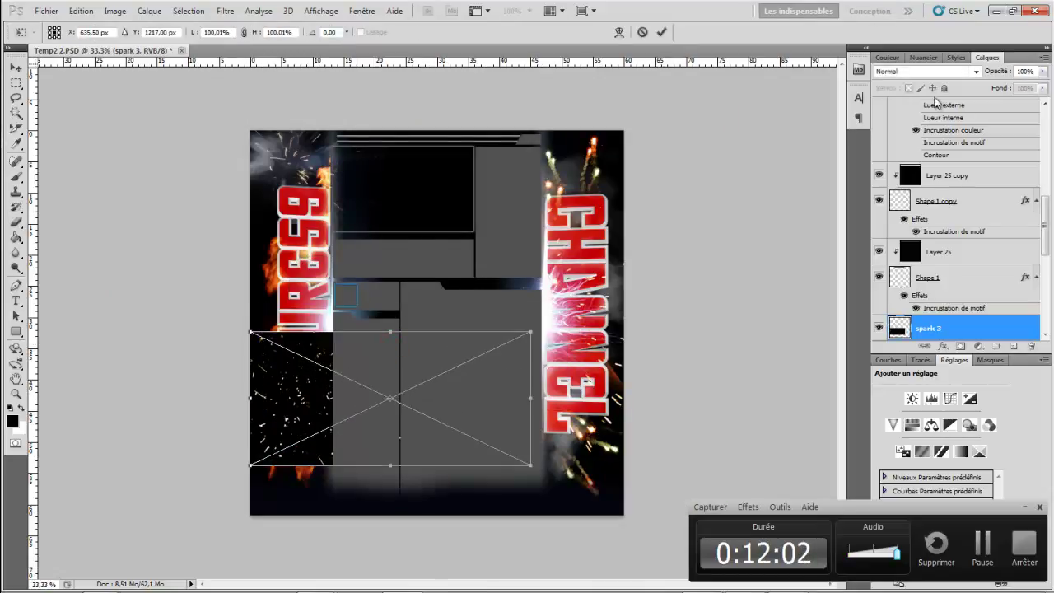
{"action": "right_click", "coordinate": [463, 381]}
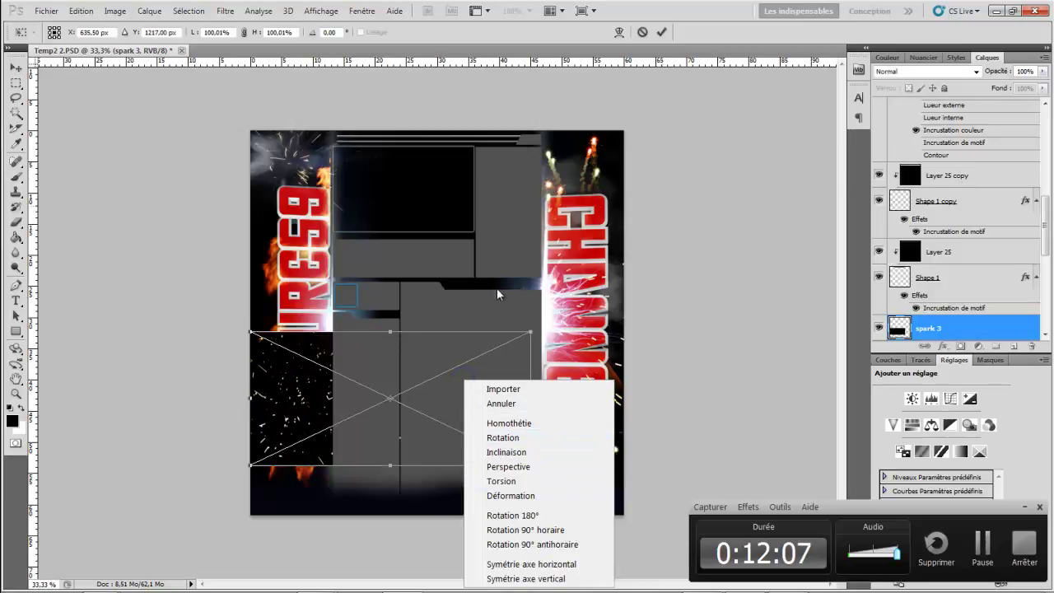
{"action": "left_click", "coordinate": [492, 369]}
{"action": "key", "text": "Escape"}
Step: Import the texture spark.png into the page
{"action": "left_click", "coordinate": [46, 11]}
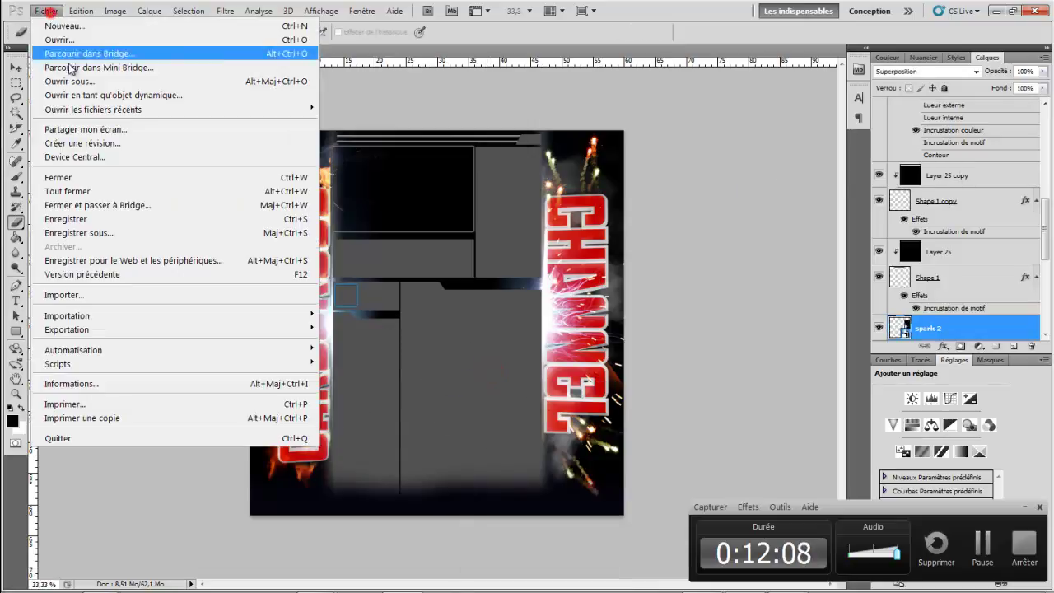
{"action": "left_click", "coordinate": [107, 288]}
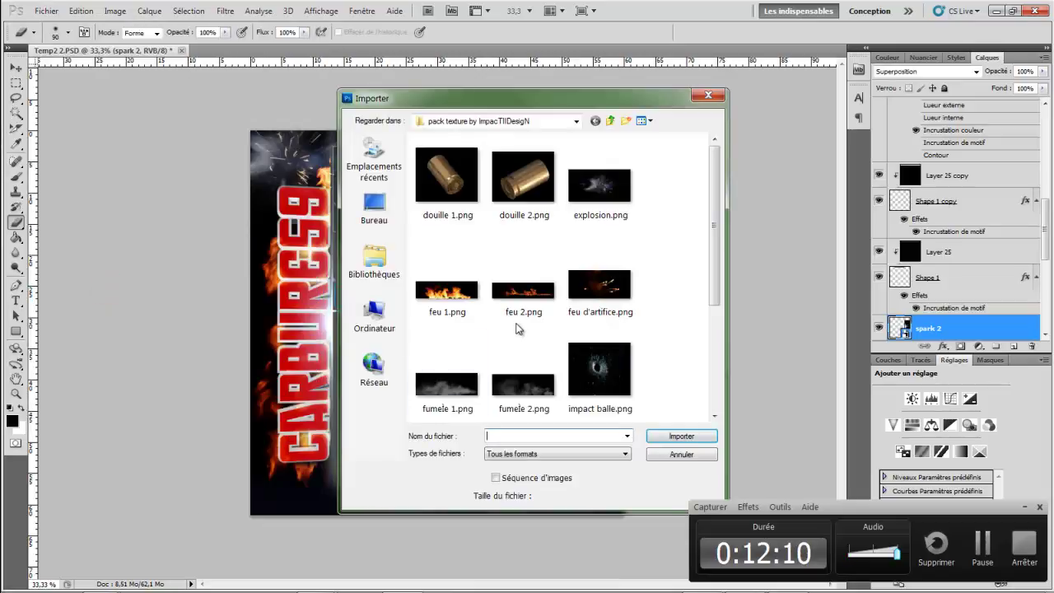
{"action": "scroll", "coordinate": [660, 309], "scroll_direction": "down", "scroll_amount": 3}
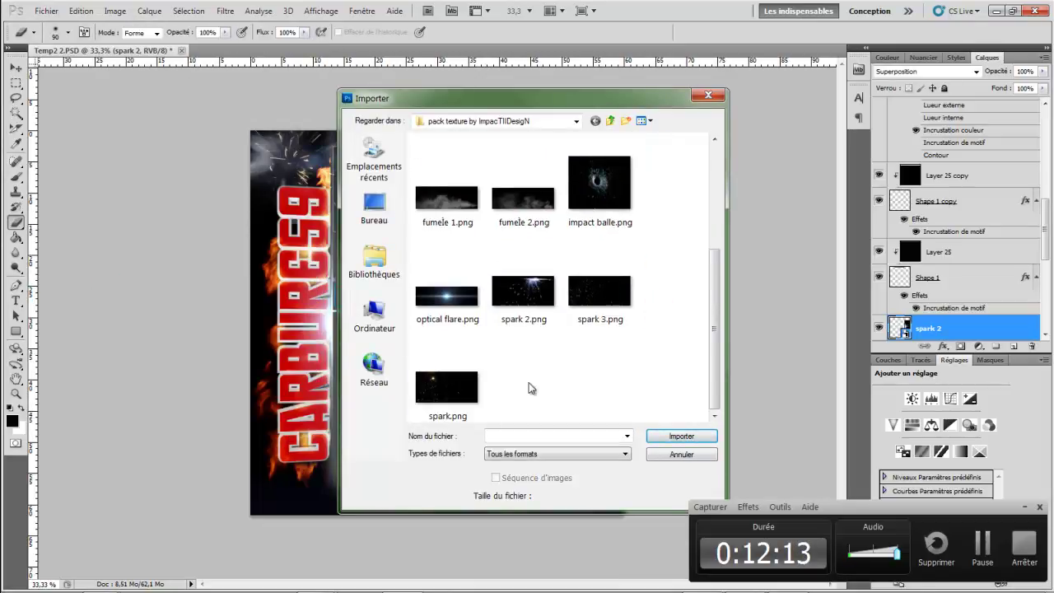
{"action": "double_click", "coordinate": [446, 387]}
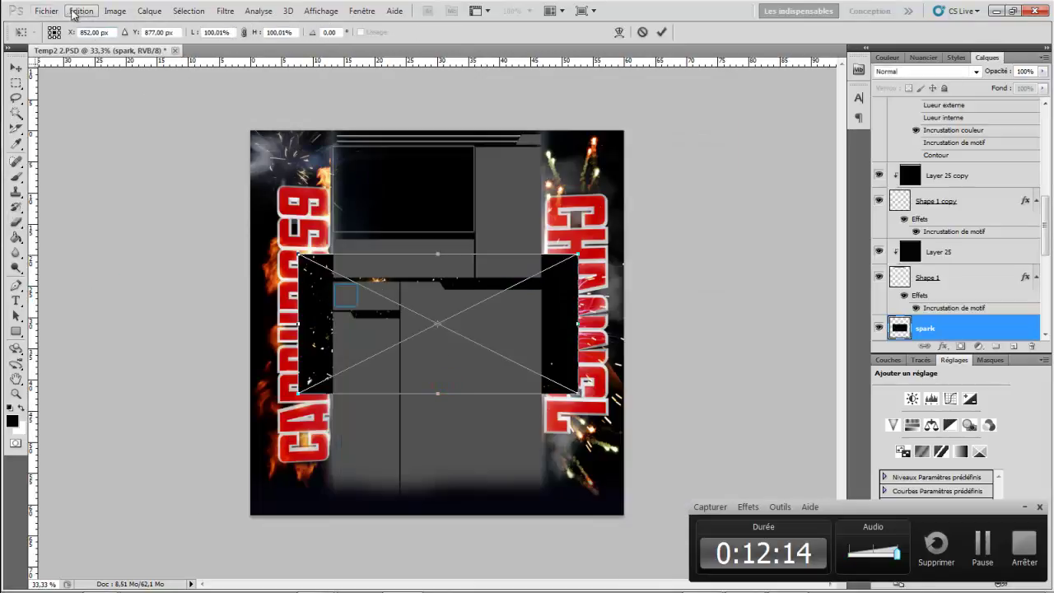
Step: Rotate the spark image to -90° and move it to the page's lower-left corner over the Carbure59 text
{"action": "left_click", "coordinate": [89, 17]}
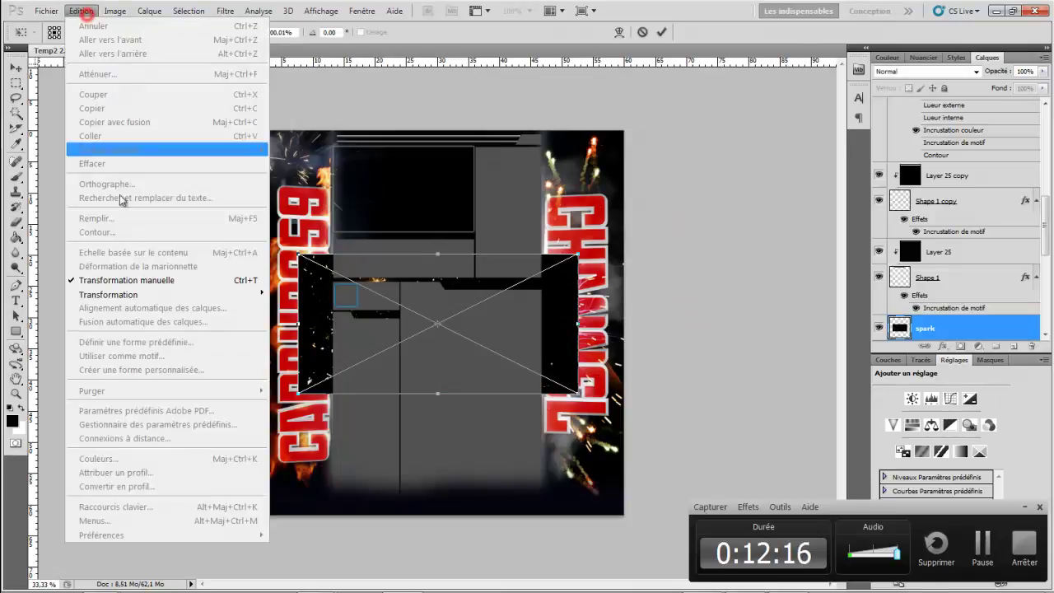
{"action": "mouse_move", "coordinate": [147, 294]}
{"action": "left_click", "coordinate": [332, 418]}
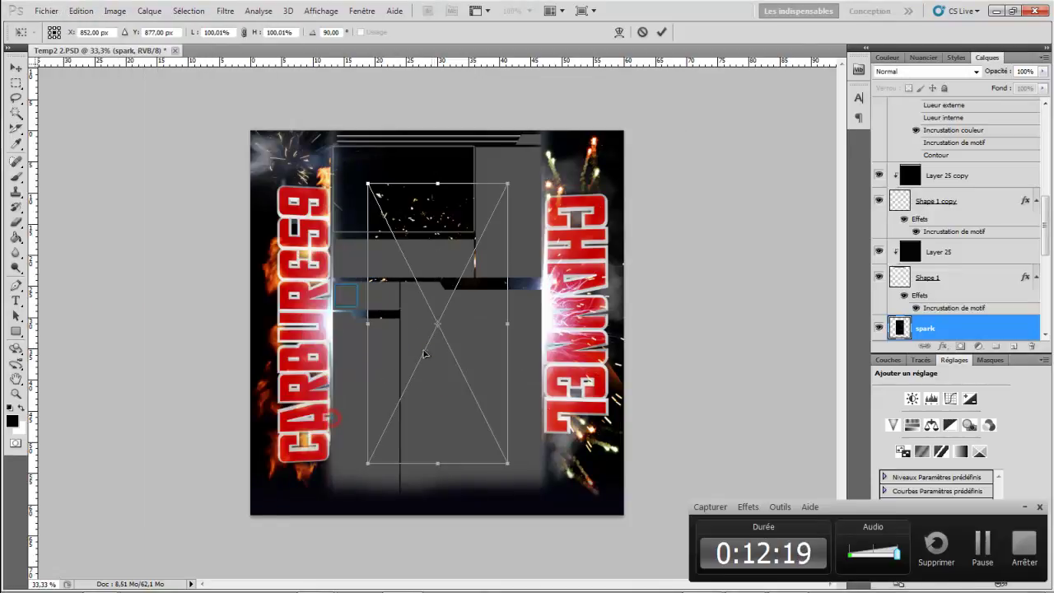
{"action": "left_click_drag", "start_coordinate": [429, 329], "coordinate": [277, 362]}
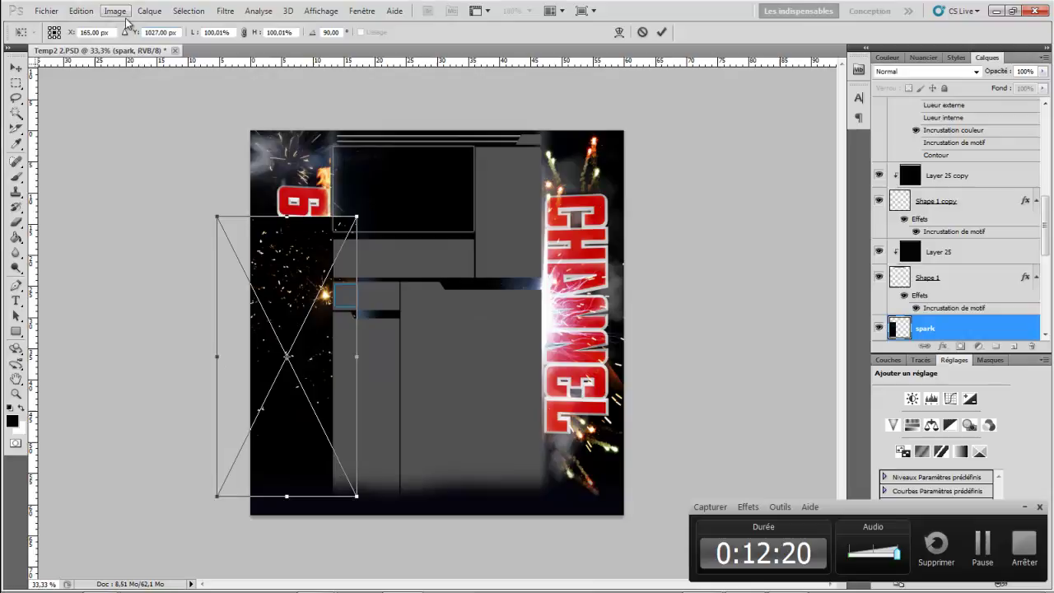
{"action": "left_click", "coordinate": [81, 11]}
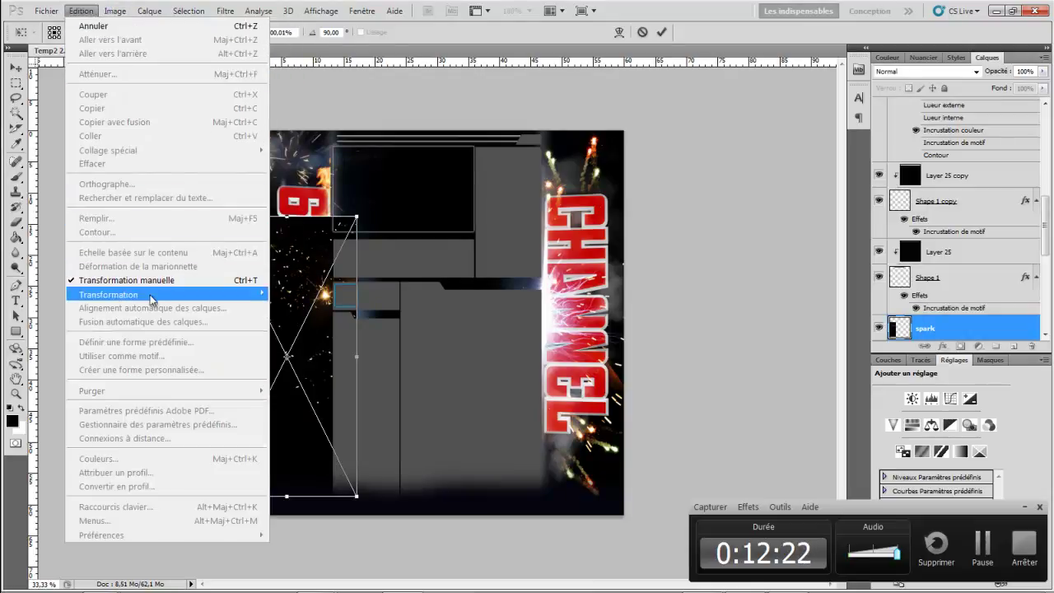
{"action": "mouse_move", "coordinate": [132, 294]}
{"action": "left_click", "coordinate": [328, 414]}
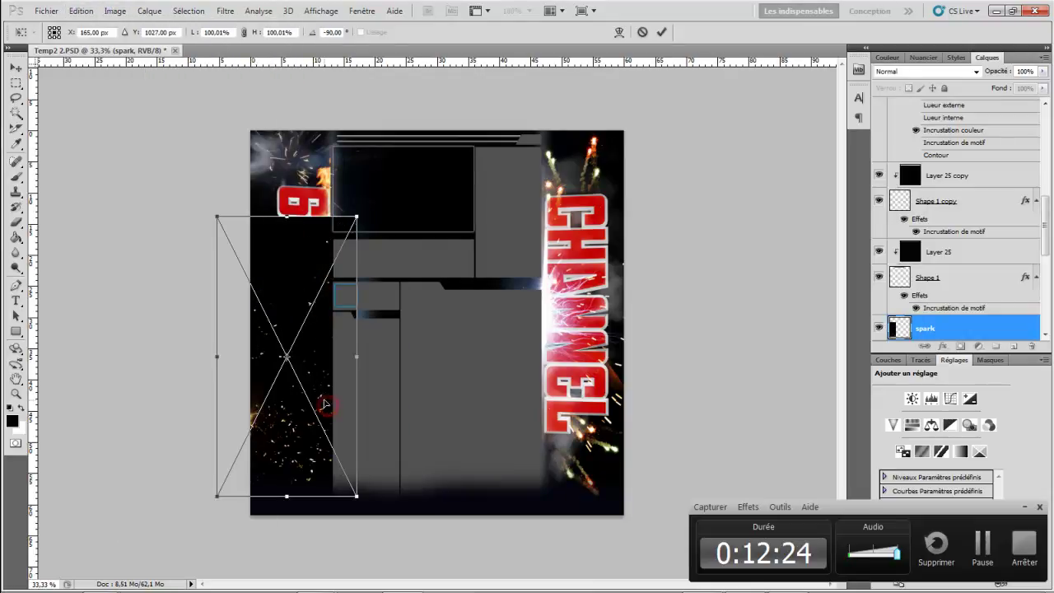
{"action": "left_click_drag", "start_coordinate": [315, 394], "coordinate": [350, 414]}
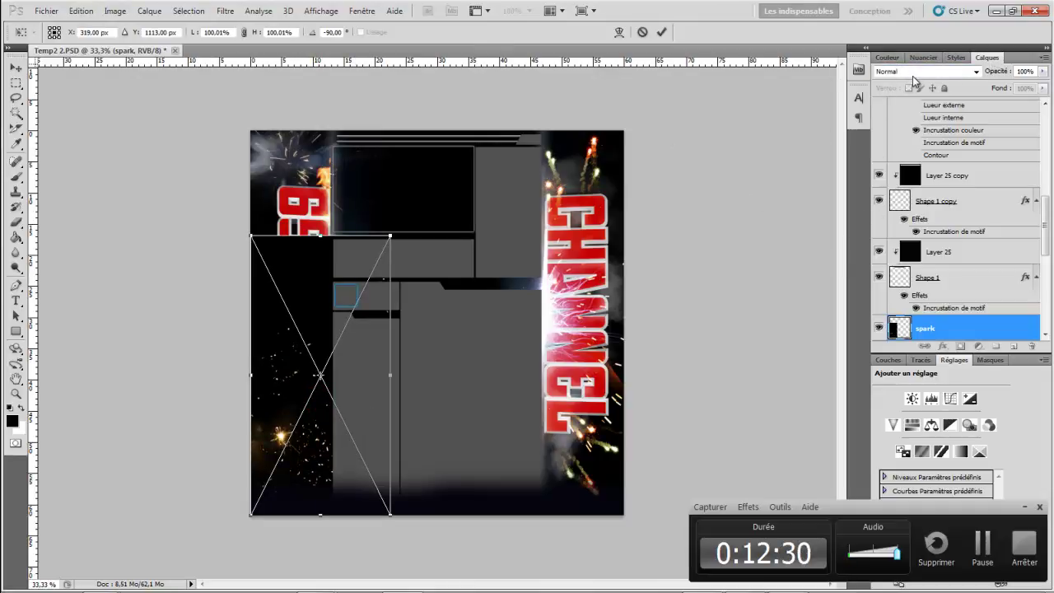
Step: Set the spark image's blend mode to Superposition, lower its glow to the bottom end of the Carbure59 text, and apply
{"action": "left_click", "coordinate": [923, 72]}
{"action": "left_click", "coordinate": [923, 191]}
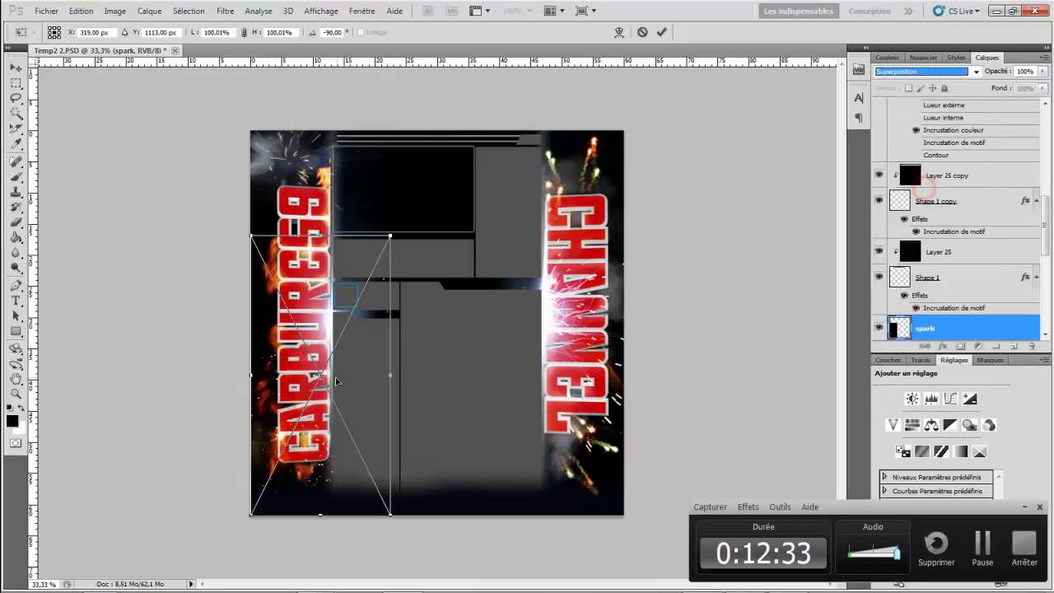
{"action": "left_click_drag", "start_coordinate": [323, 405], "coordinate": [313, 446]}
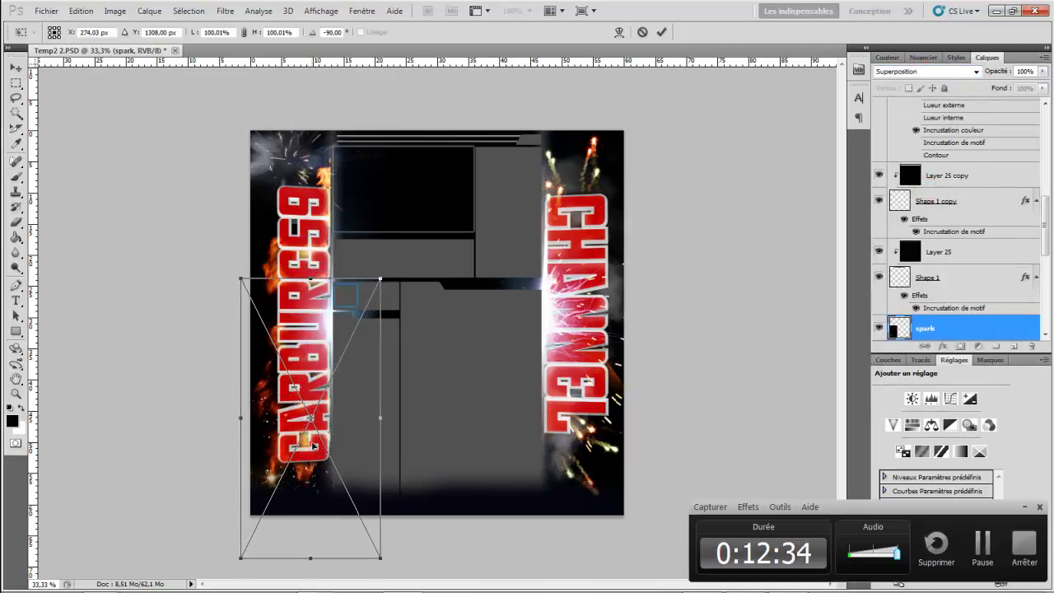
{"action": "key", "text": "Return"}
{"action": "key", "text": "e"}
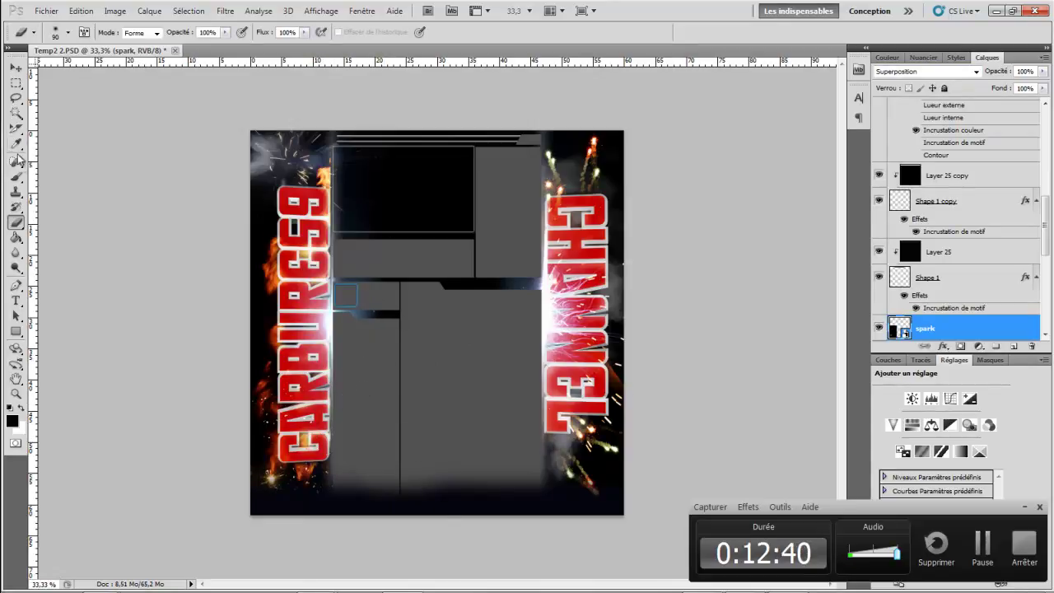
Step: Rasterize the cocochanel layer and erase the outer edges of the Carbure59 text with the Eraser
{"action": "left_click_drag", "start_coordinate": [1044, 225], "coordinate": [1045, 301]}
{"action": "left_click", "coordinate": [901, 303]}
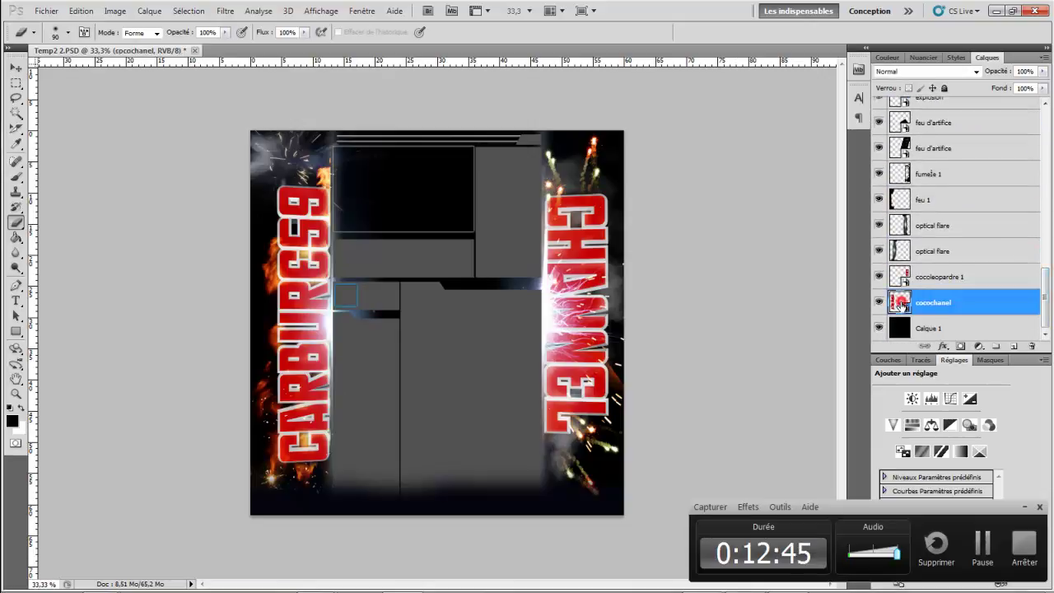
{"action": "left_click", "coordinate": [339, 292]}
{"action": "left_click", "coordinate": [505, 240]}
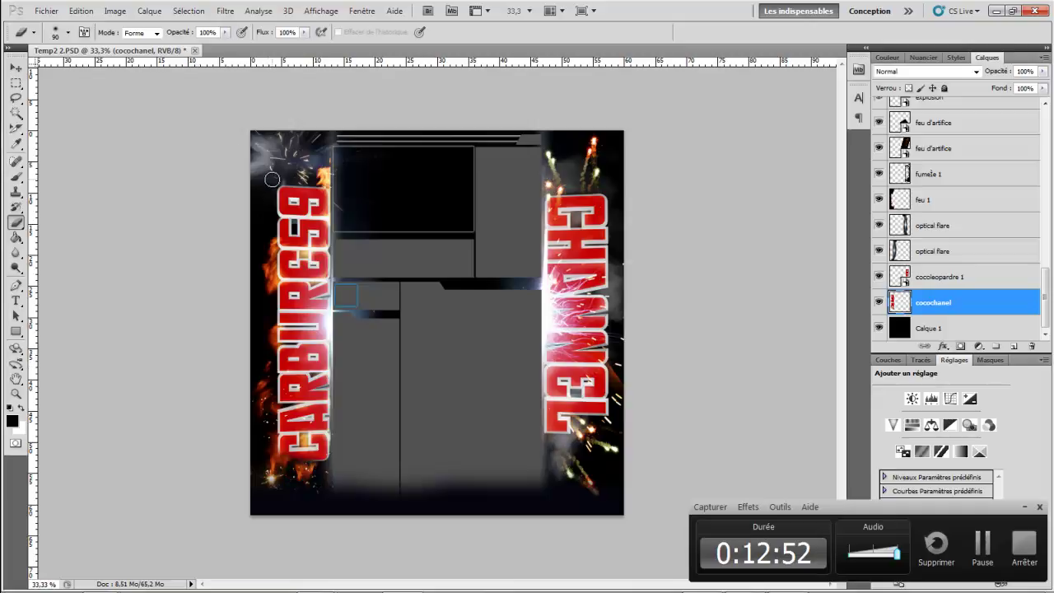
{"action": "left_click_drag", "start_coordinate": [287, 179], "coordinate": [344, 182]}
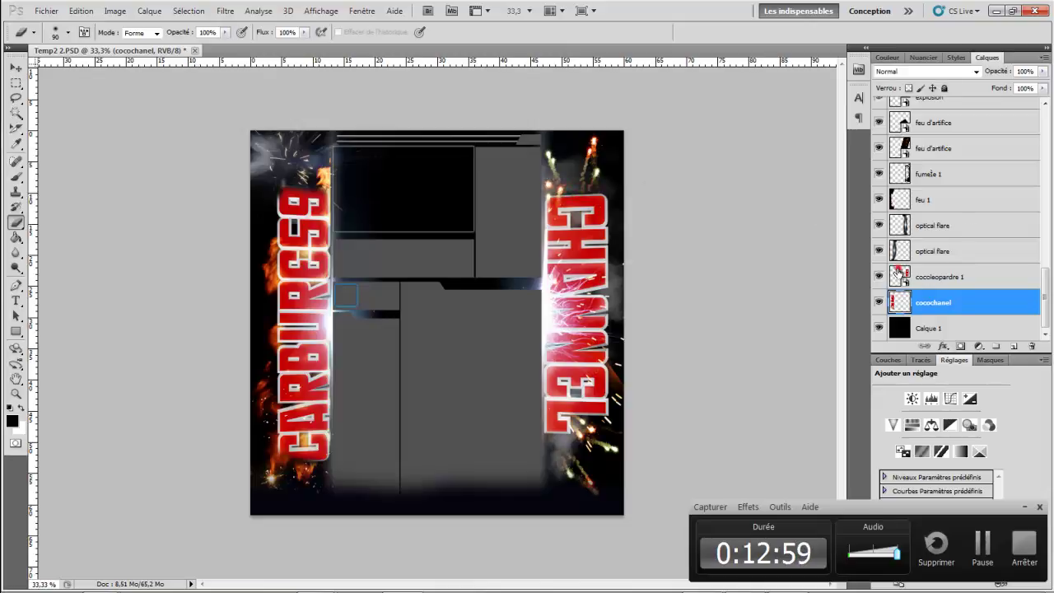
Step: Rasterize the cocoleopardre 1 layer and erase the outer edges of the Channel text with the Eraser
{"action": "left_click", "coordinate": [903, 275]}
{"action": "left_click", "coordinate": [557, 195]}
{"action": "left_click", "coordinate": [512, 236]}
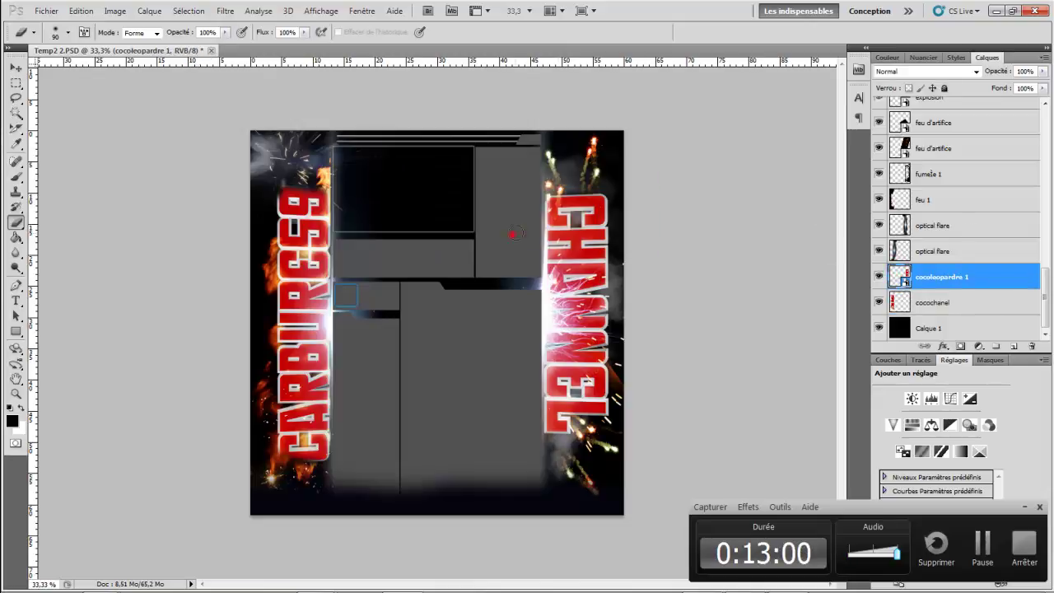
{"action": "mouse_move", "coordinate": [563, 192]}
{"action": "left_mouse_down"}
{"action": "mouse_move", "coordinate": [640, 195]}
{"action": "mouse_move", "coordinate": [630, 198]}
{"action": "left_mouse_up"}
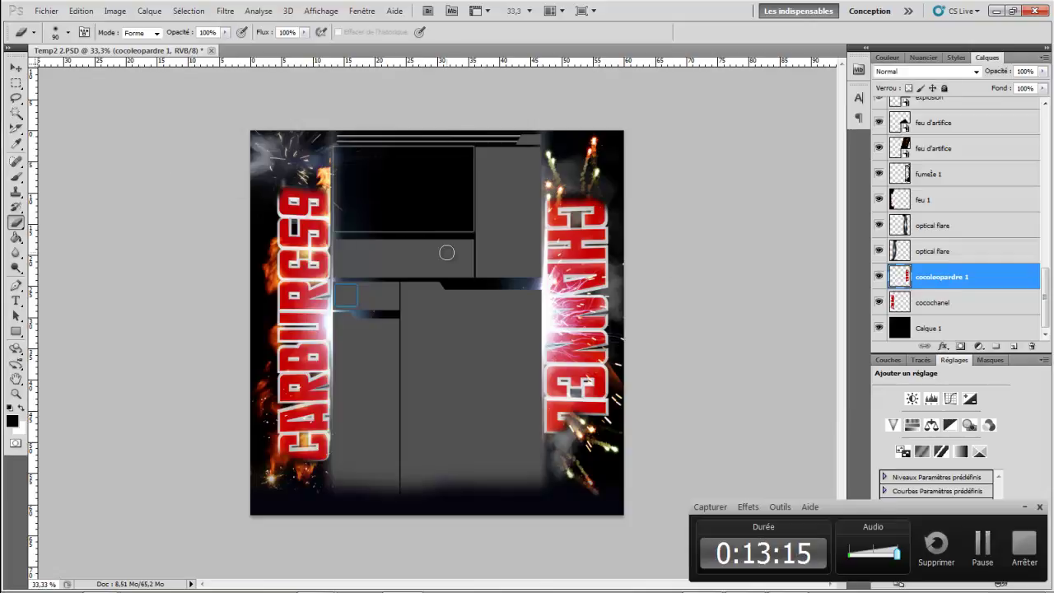
Step: Save the page background as a JPEG copy named carbure 2.jpg in Nouveau dossier (5), with Maximum quality 12 and the standard baseline format
{"action": "left_click", "coordinate": [38, 12]}
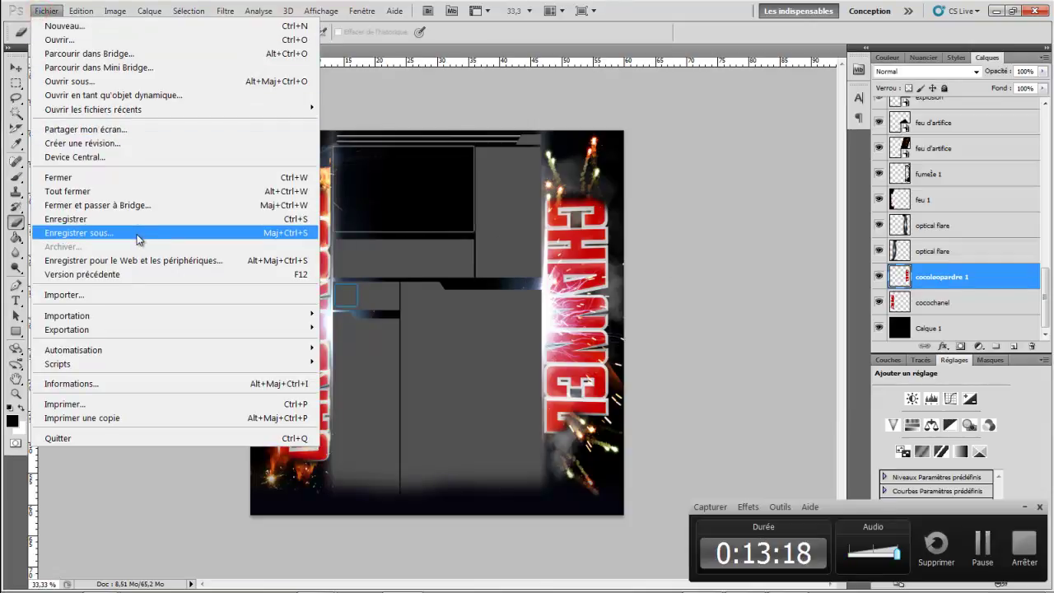
{"action": "left_click", "coordinate": [79, 233]}
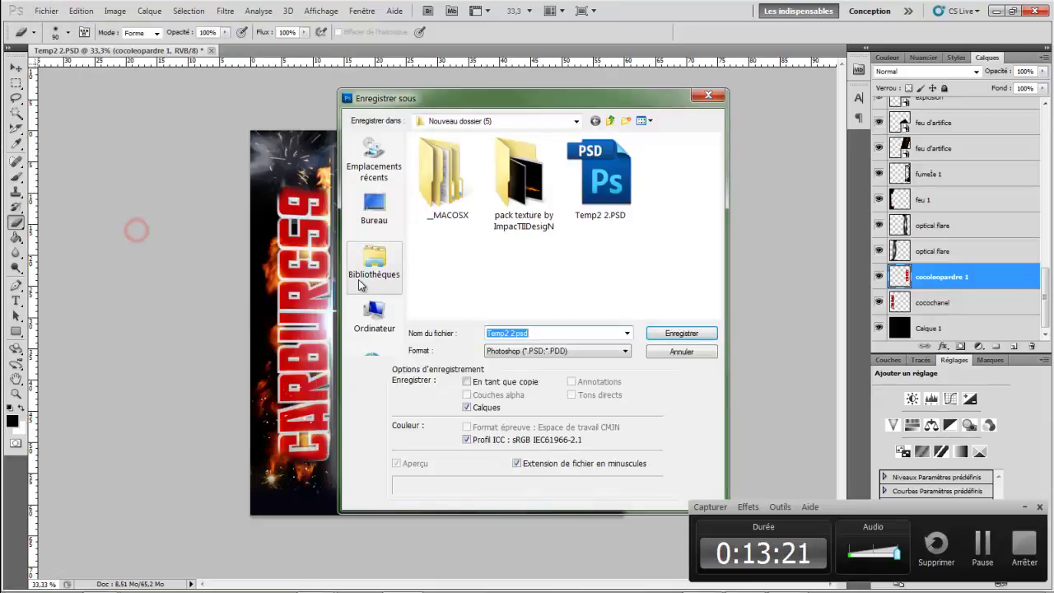
{"action": "left_click", "coordinate": [557, 352]}
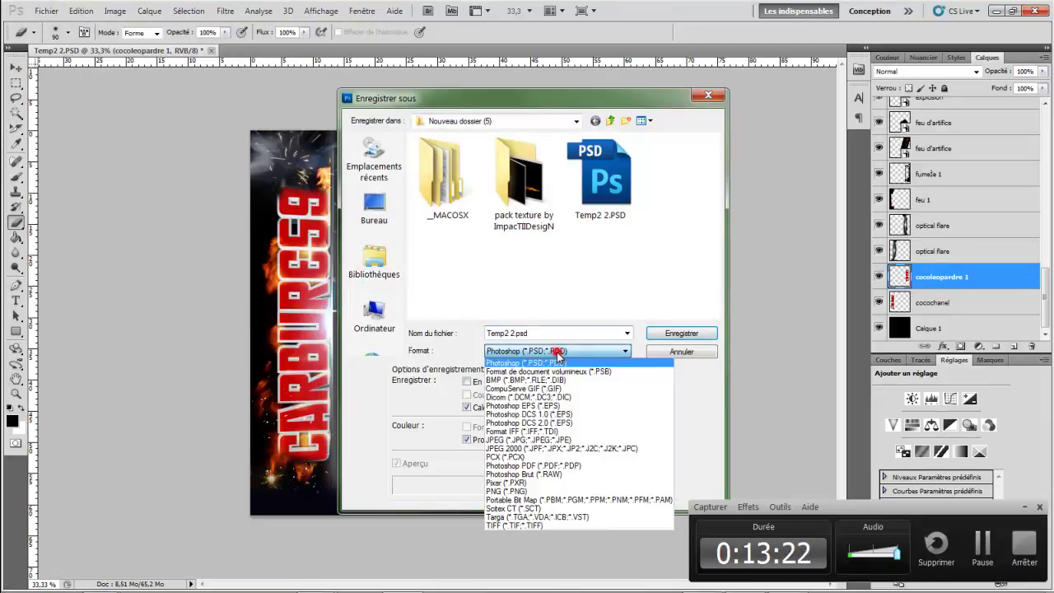
{"action": "left_click", "coordinate": [550, 439]}
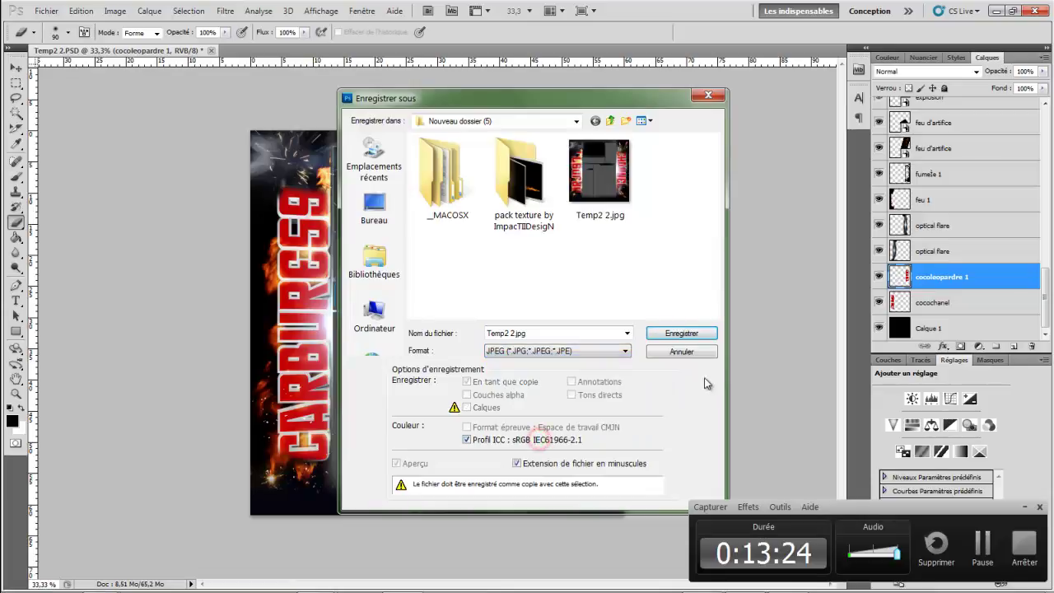
{"action": "left_click", "coordinate": [672, 337]}
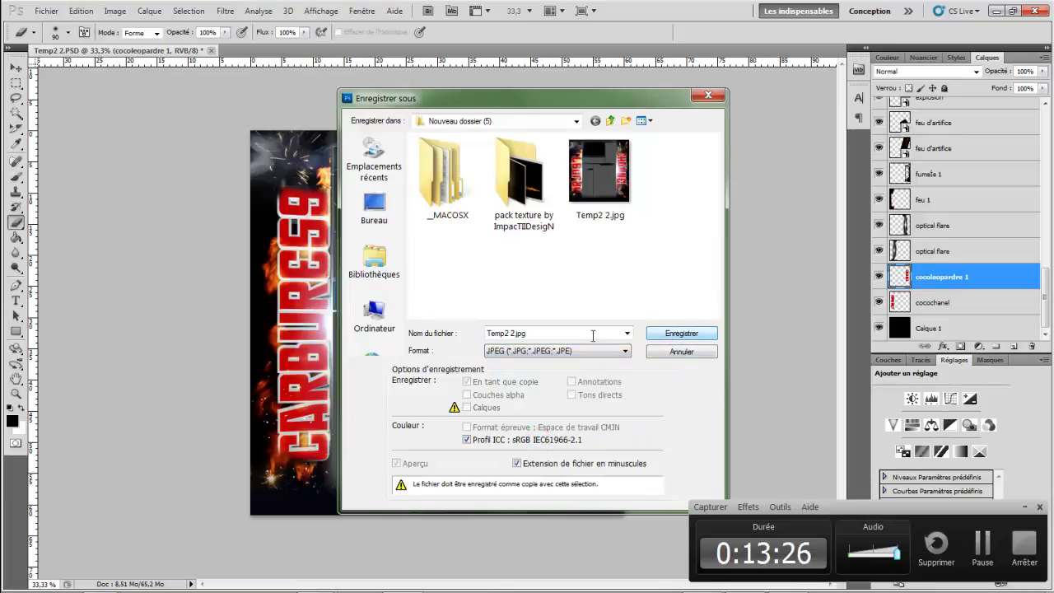
{"action": "double_click", "coordinate": [504, 333]}
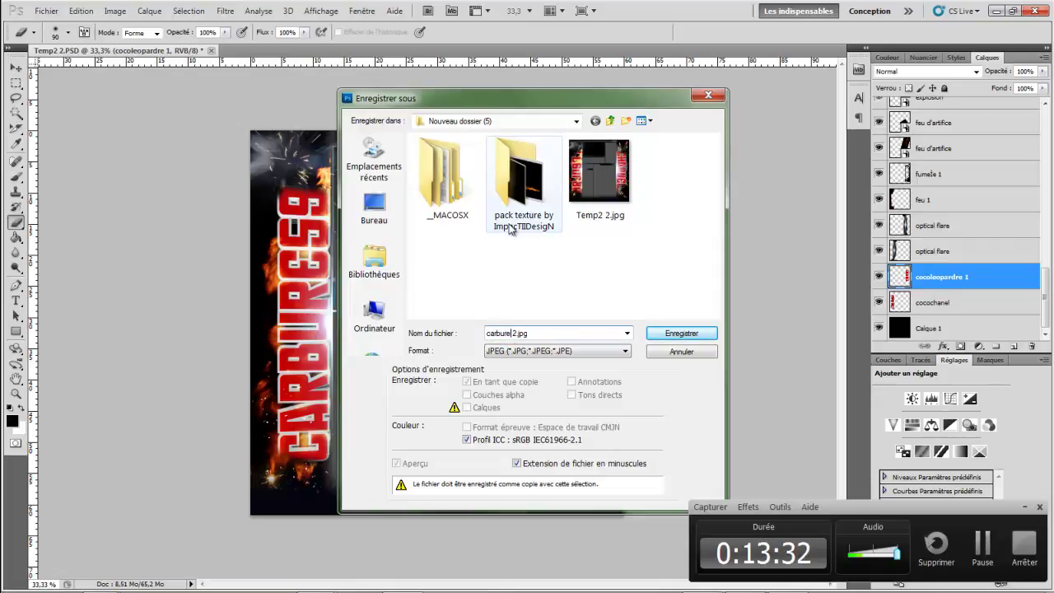
{"action": "left_click", "coordinate": [681, 332]}
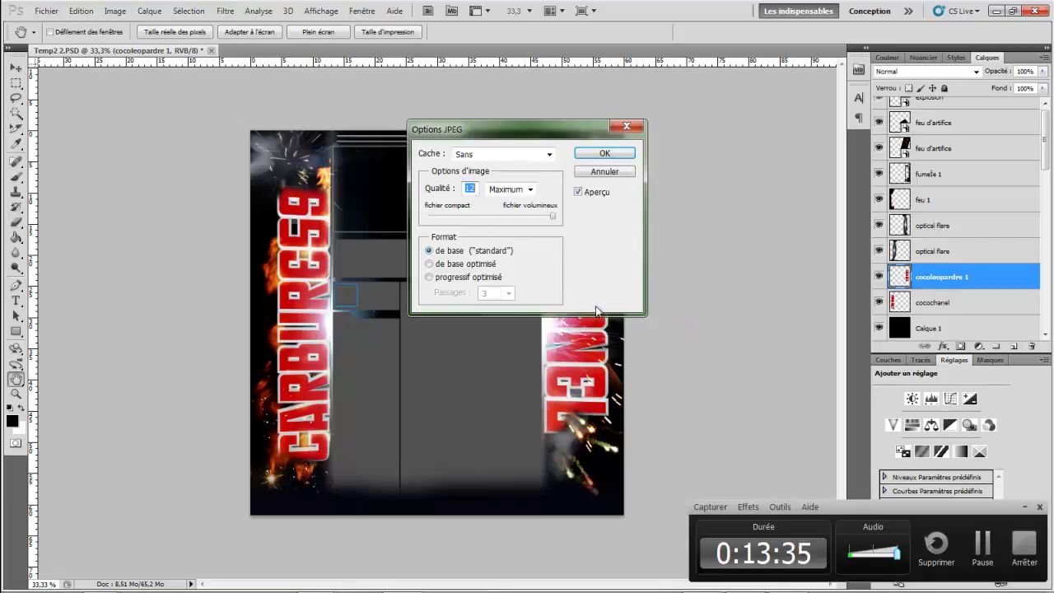
{"action": "left_click", "coordinate": [605, 153]}
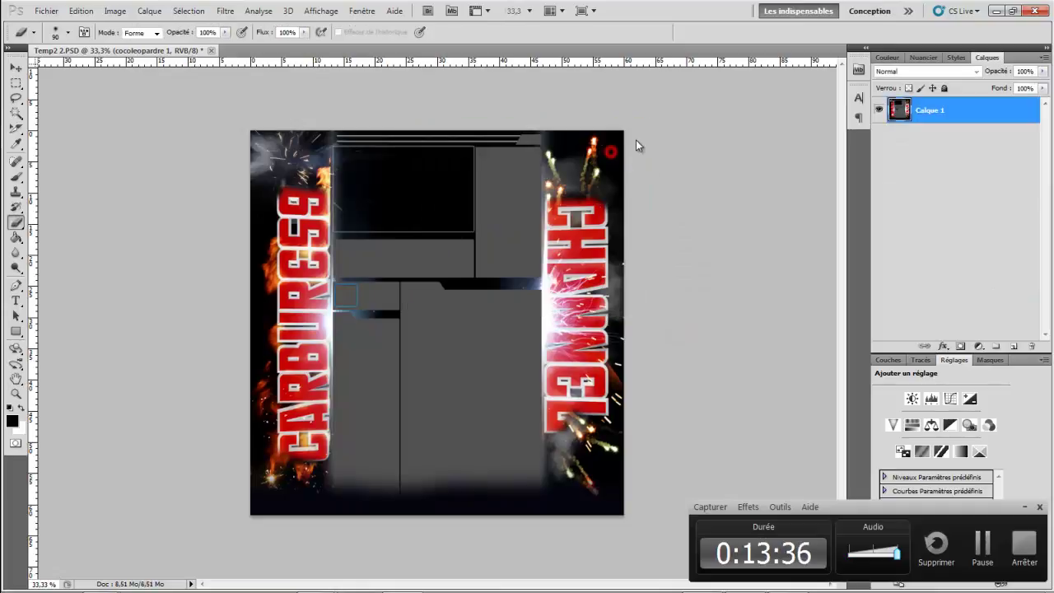
Step: Close Photoshop and open carbure 2.jpg from the Nouveau dossier (5) folder in the Windows photo viewer to check the exported background
{"action": "left_click", "coordinate": [1035, 12]}
{"action": "left_click", "coordinate": [546, 231]}
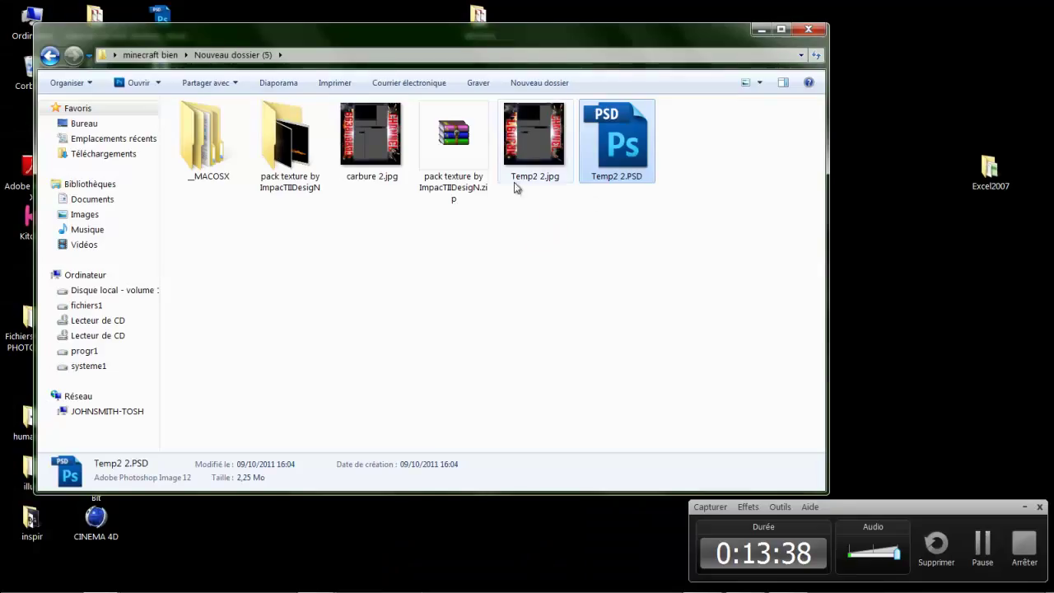
{"action": "double_click", "coordinate": [398, 160]}
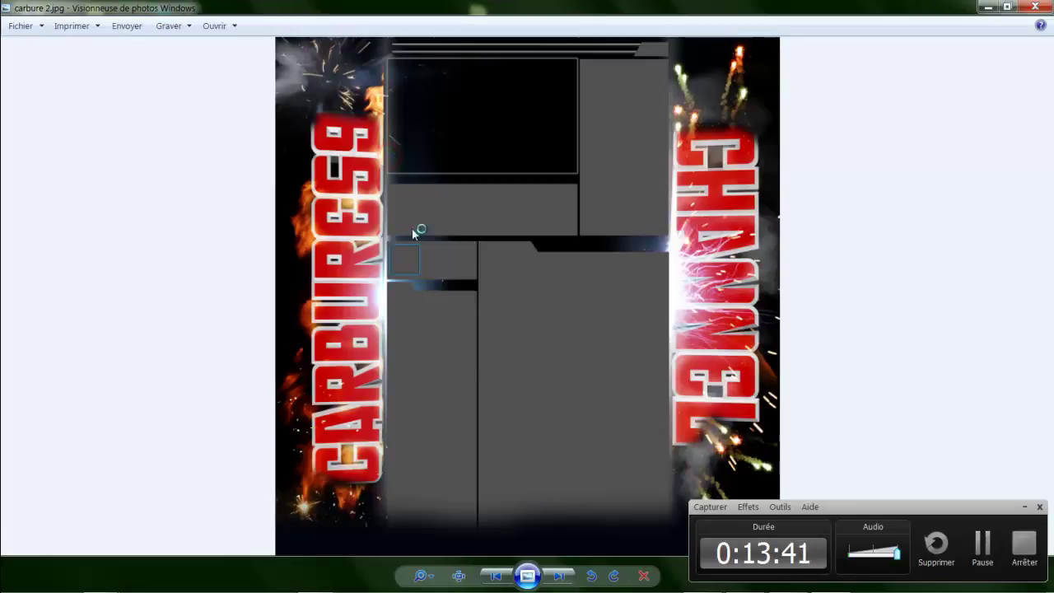